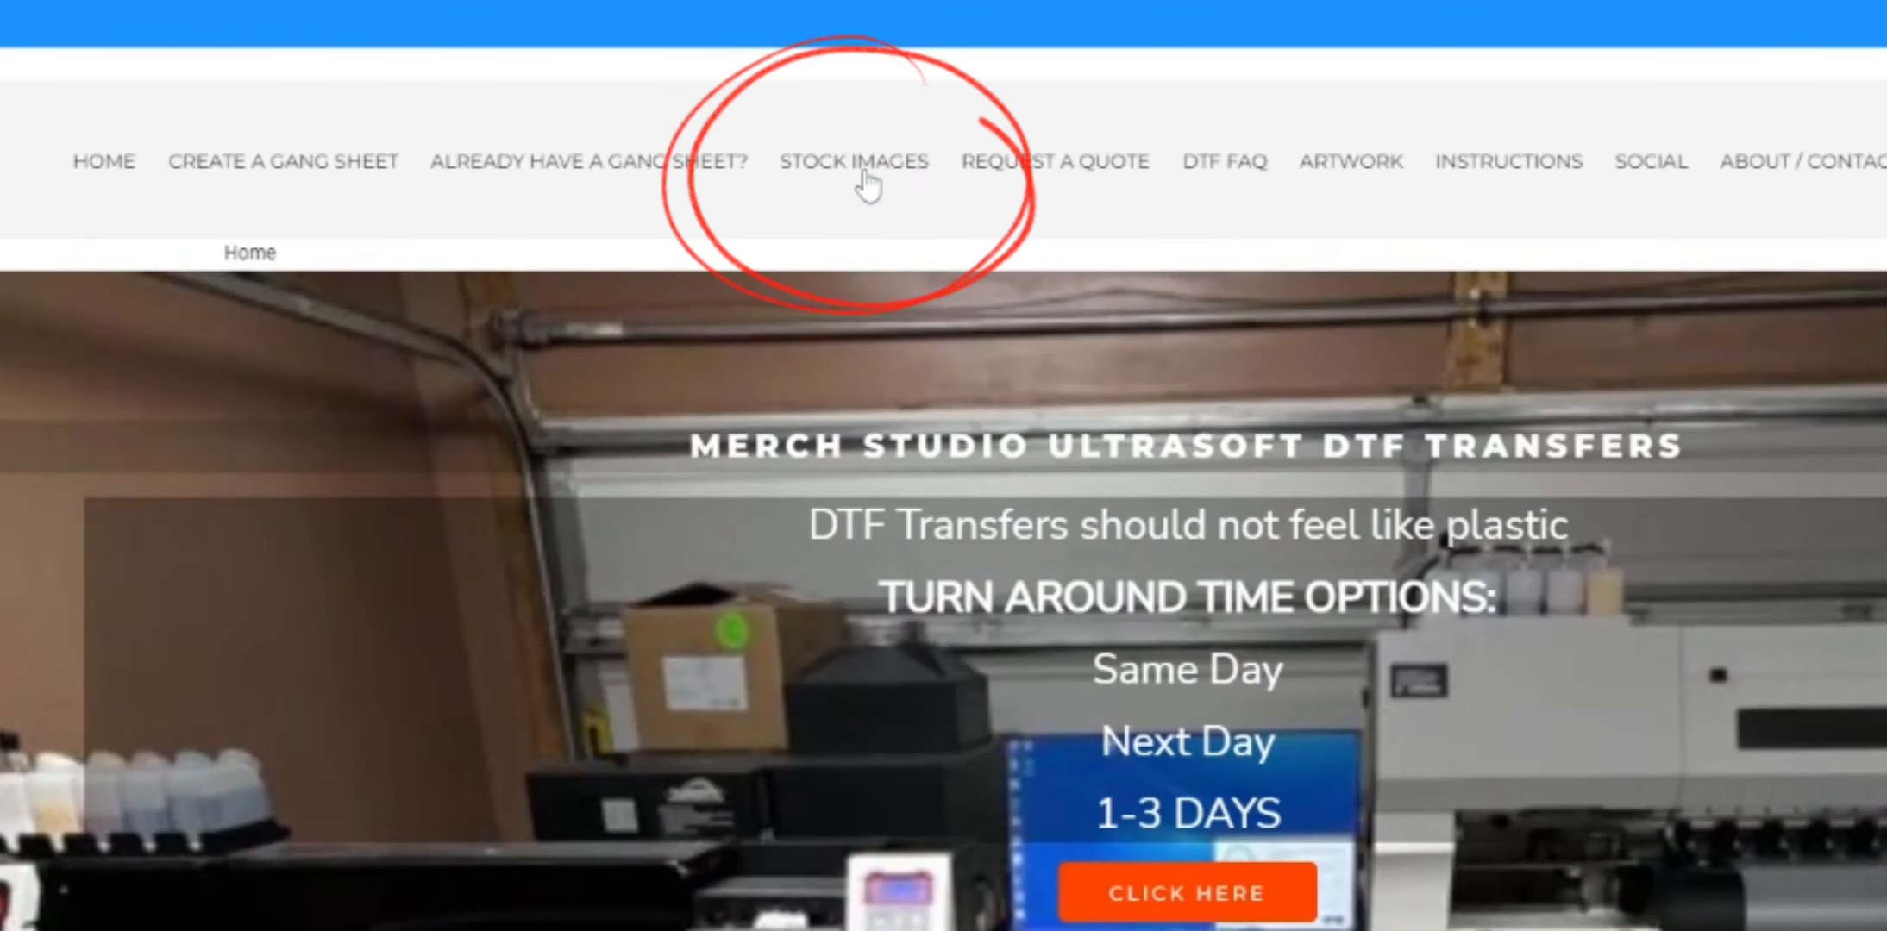
# Browse the stock images gallery and its list of design categories, expanding the Nature category
pyautogui.click(863, 172)
pyautogui.scroll(-5, 1060, 569)
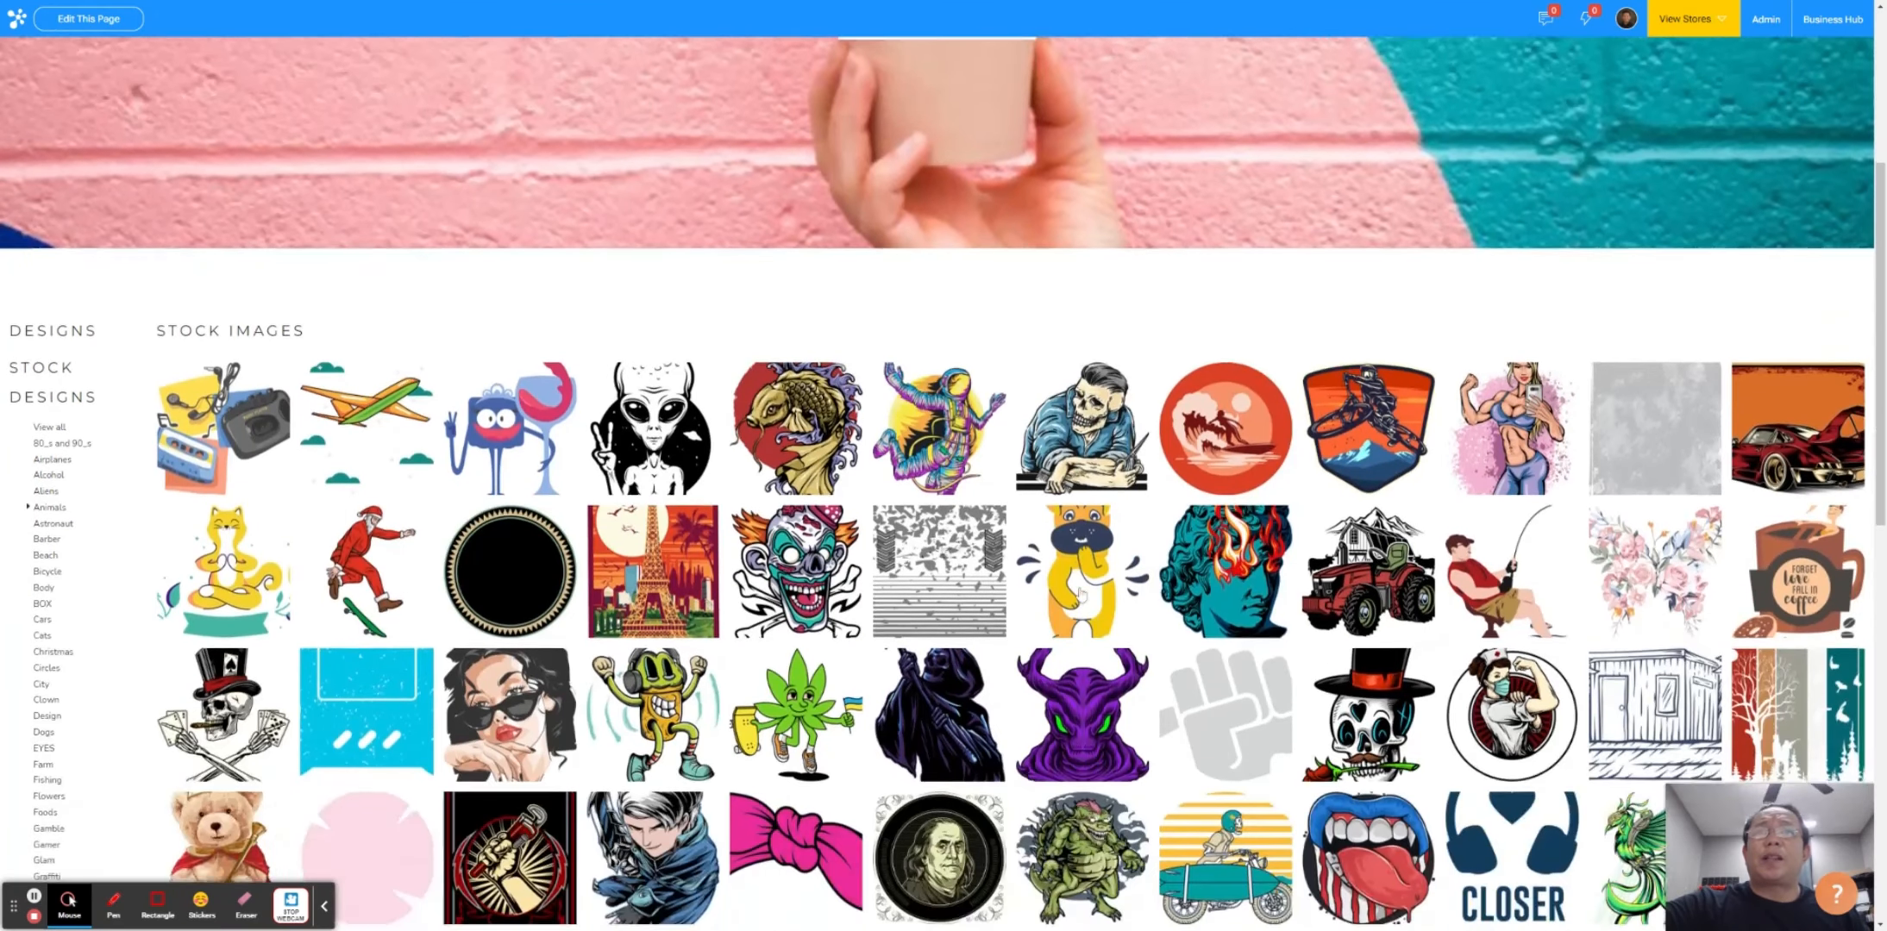
pyautogui.scroll(-7, 1081, 593)
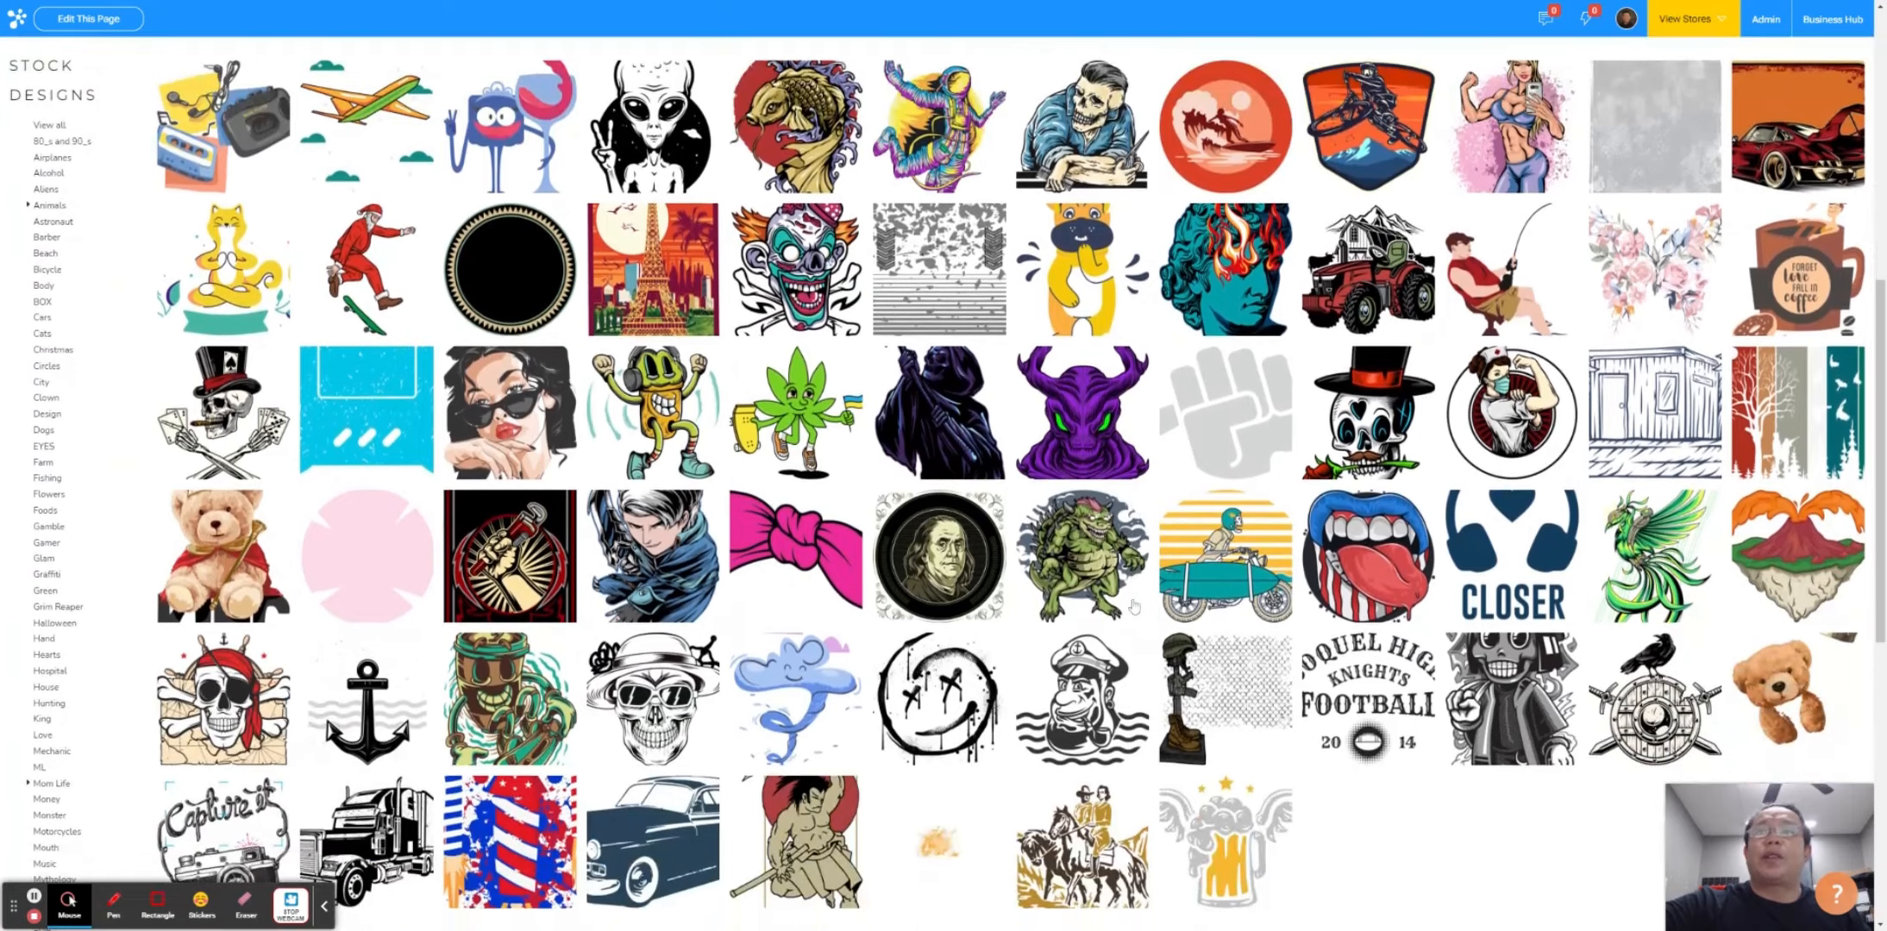
pyautogui.scroll(5, 457, 549)
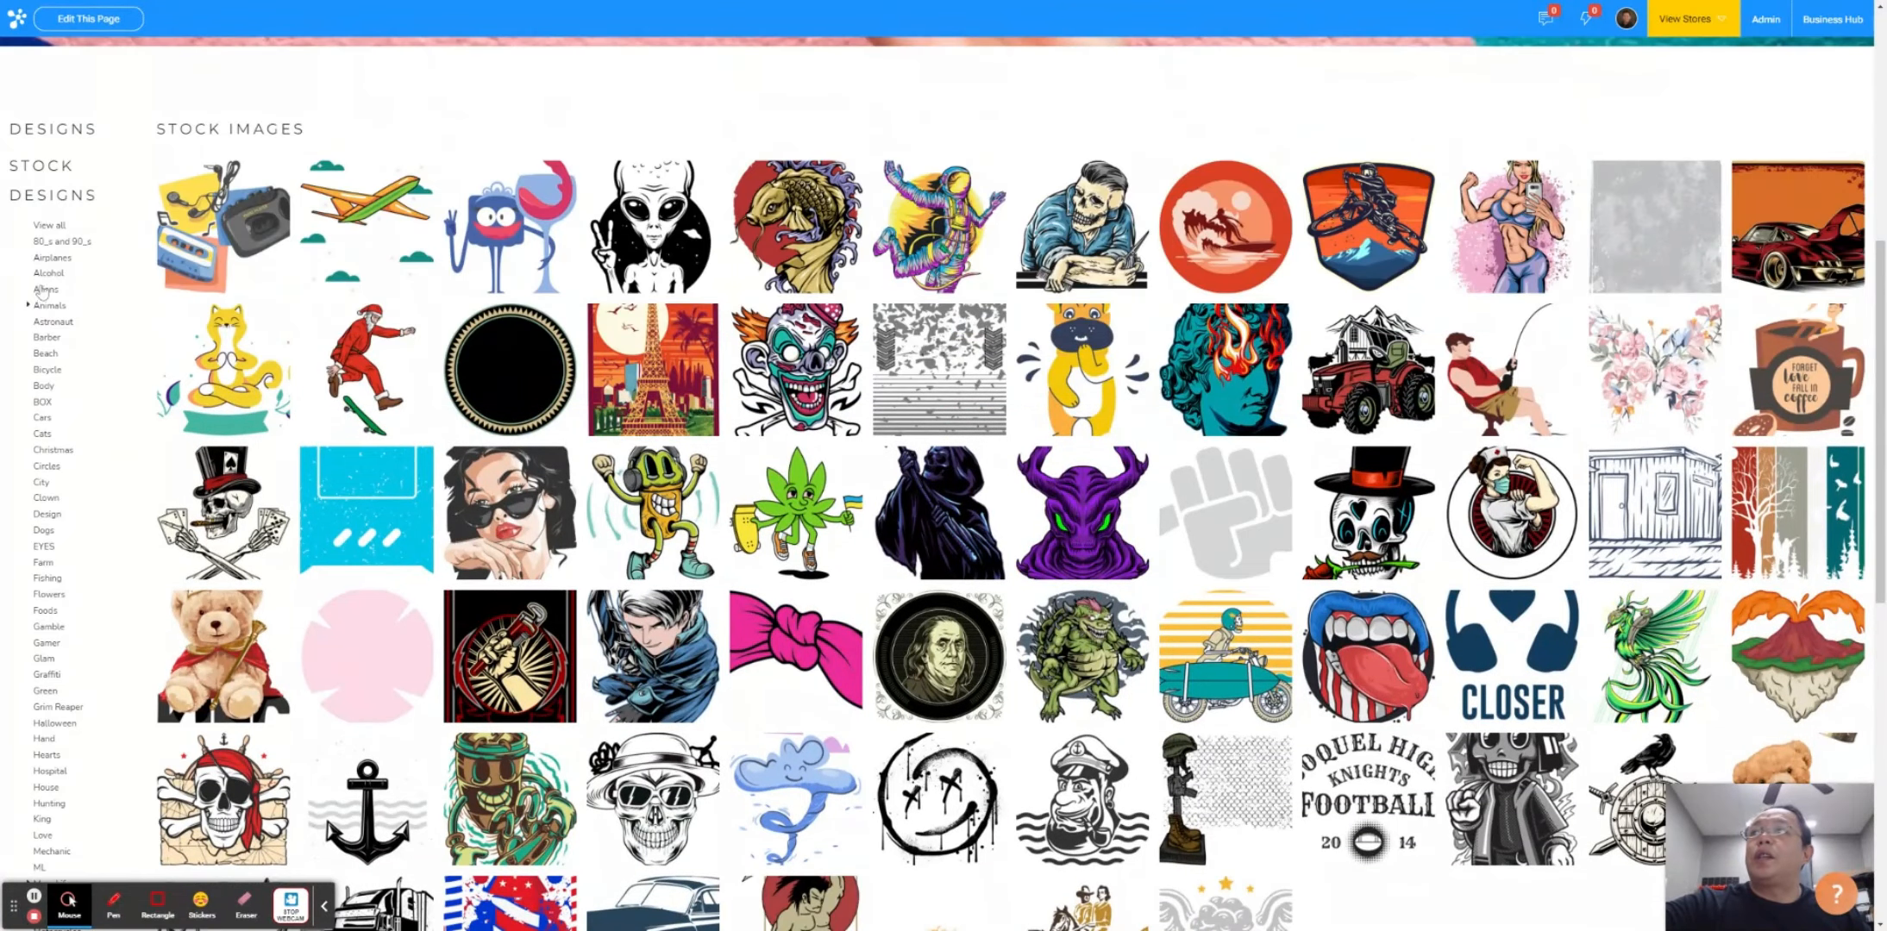
pyautogui.scroll(-8, 41, 292)
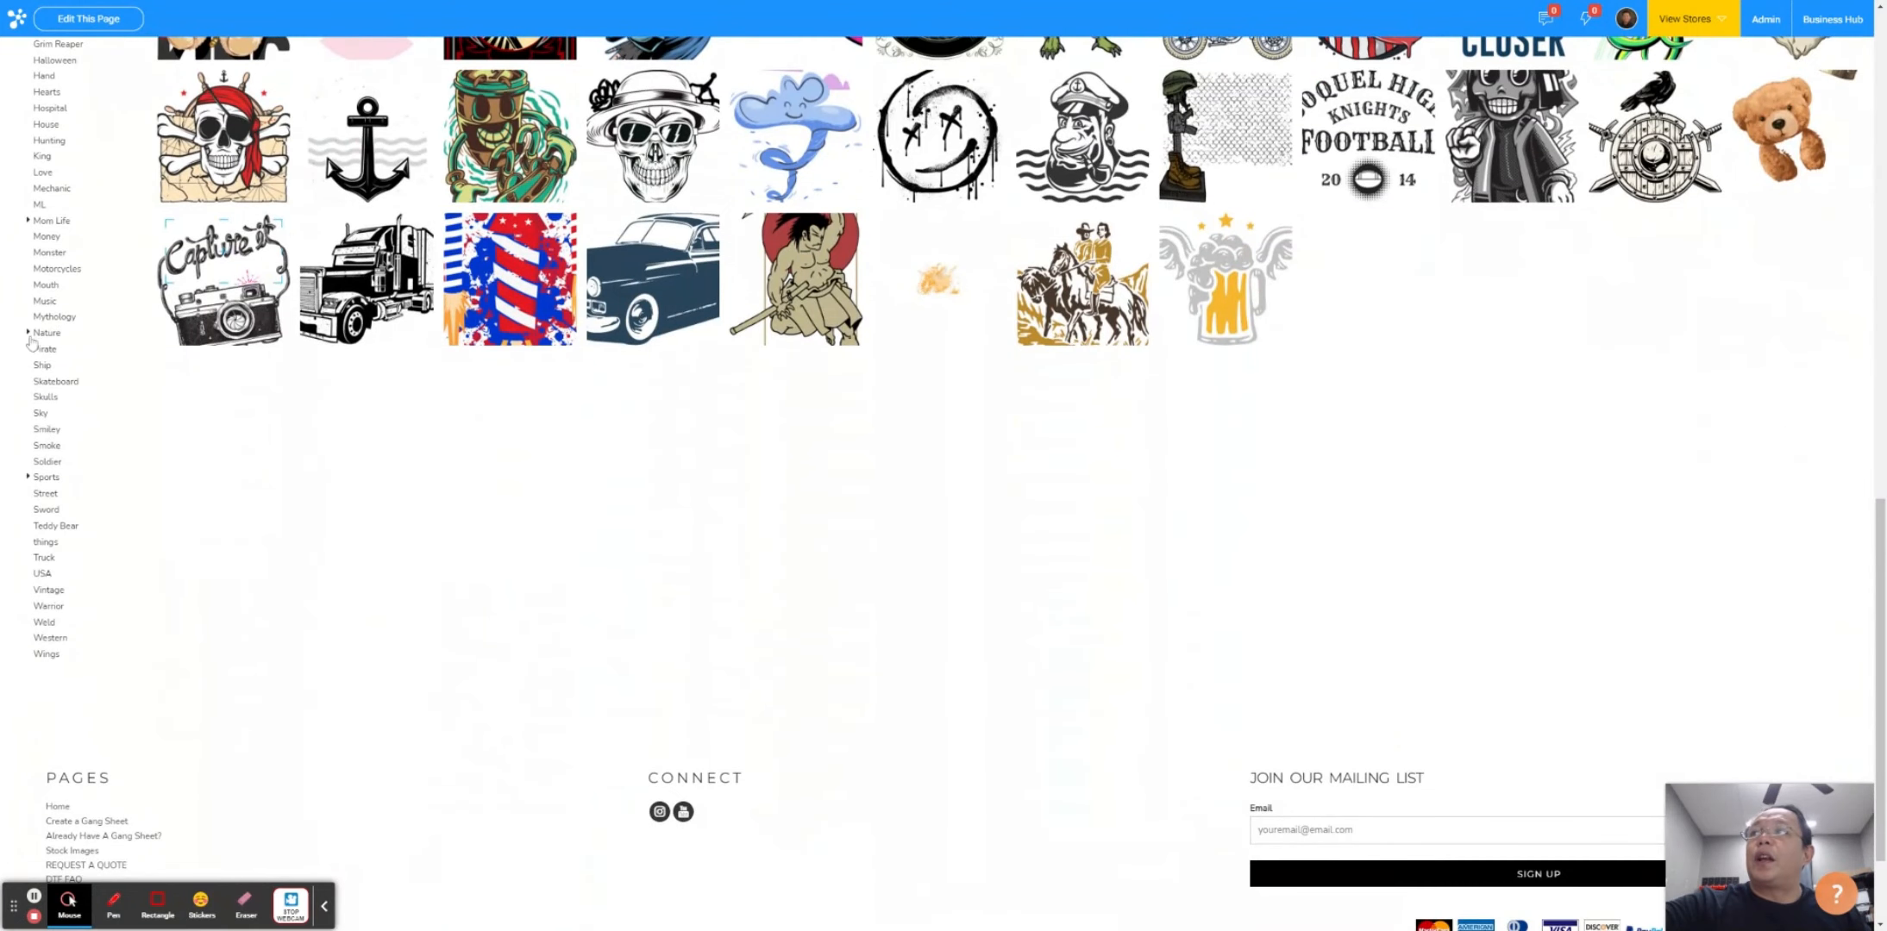
pyautogui.click(27, 333)
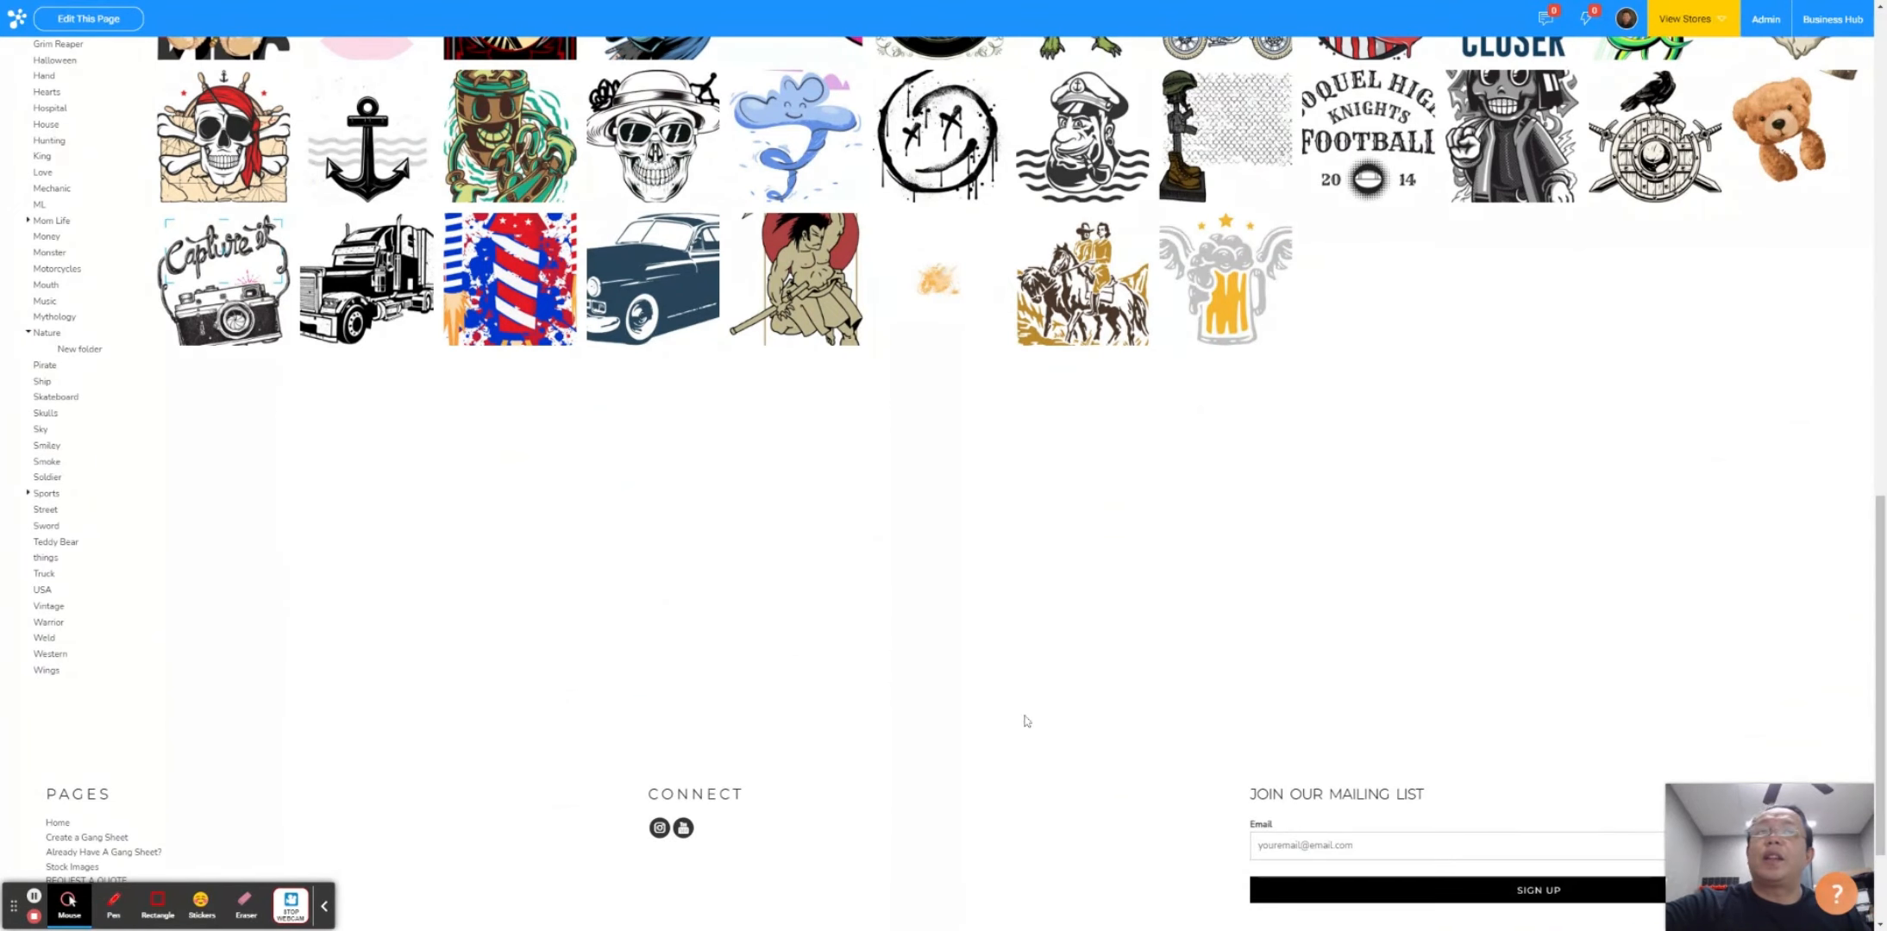
pyautogui.scroll(10, 1026, 721)
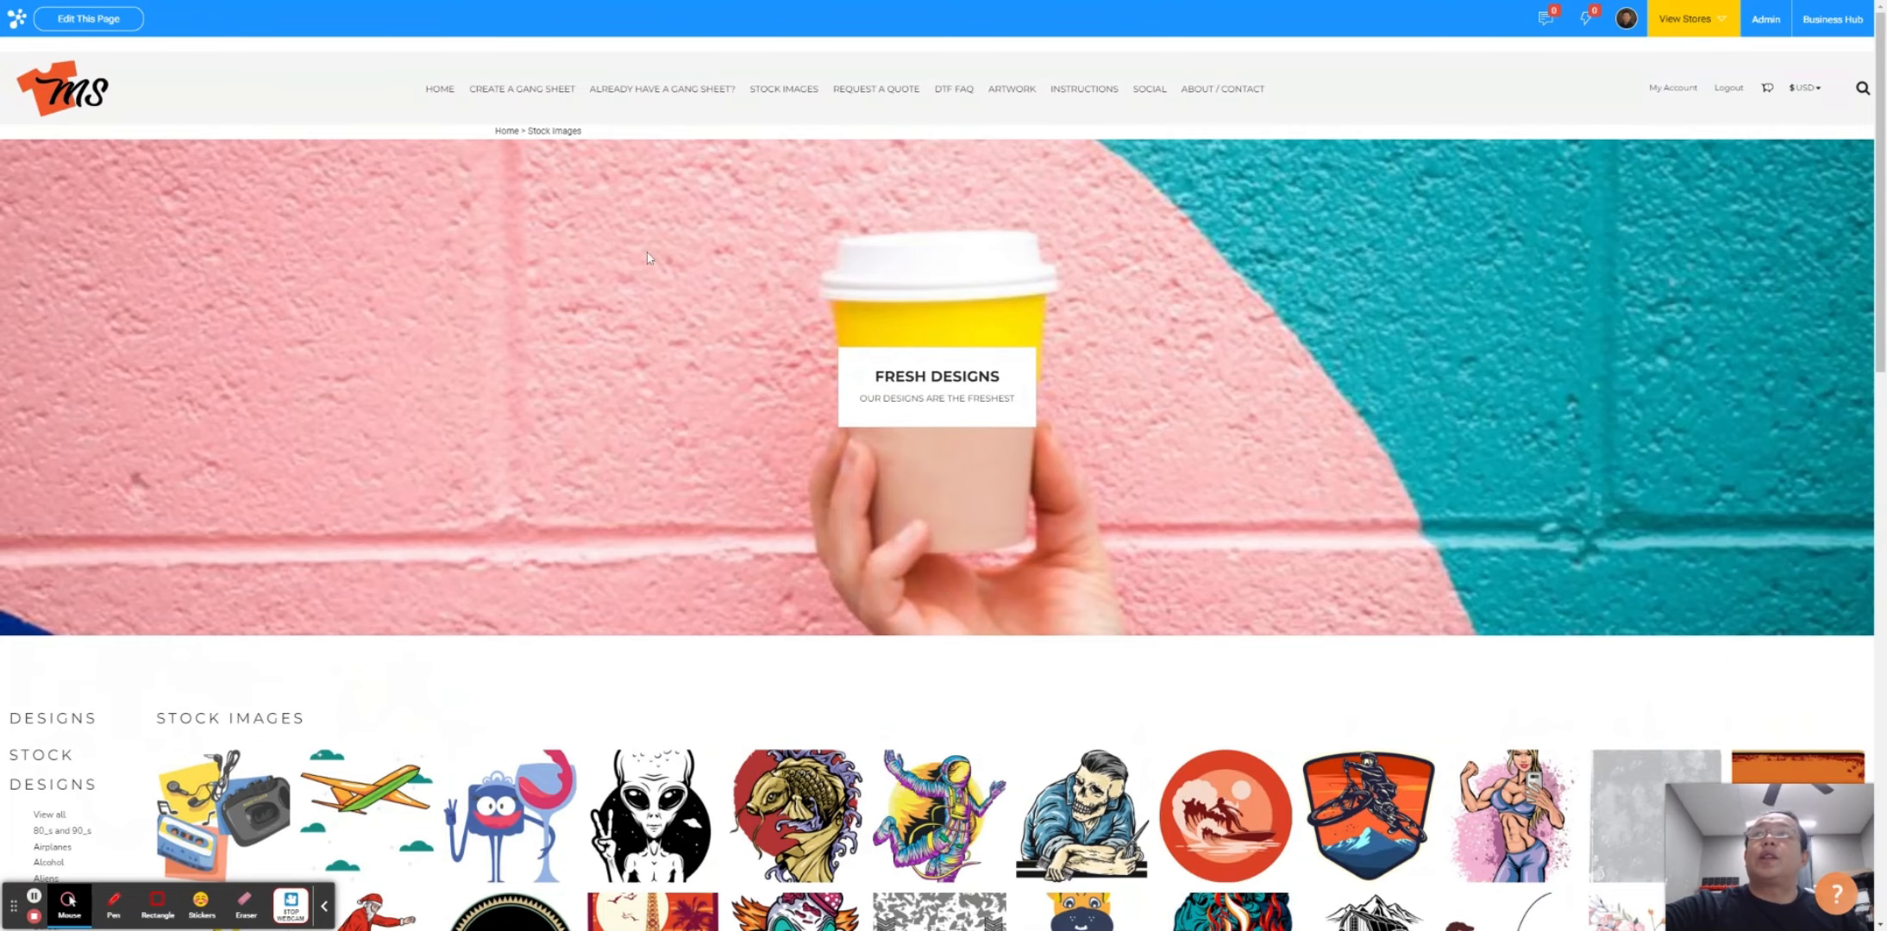
# Start designing a 22" x 12" Custom DTF Transfer Gang Sheet from the site's gang sheet creation page
pyautogui.click(441, 96)
pyautogui.click(547, 91)
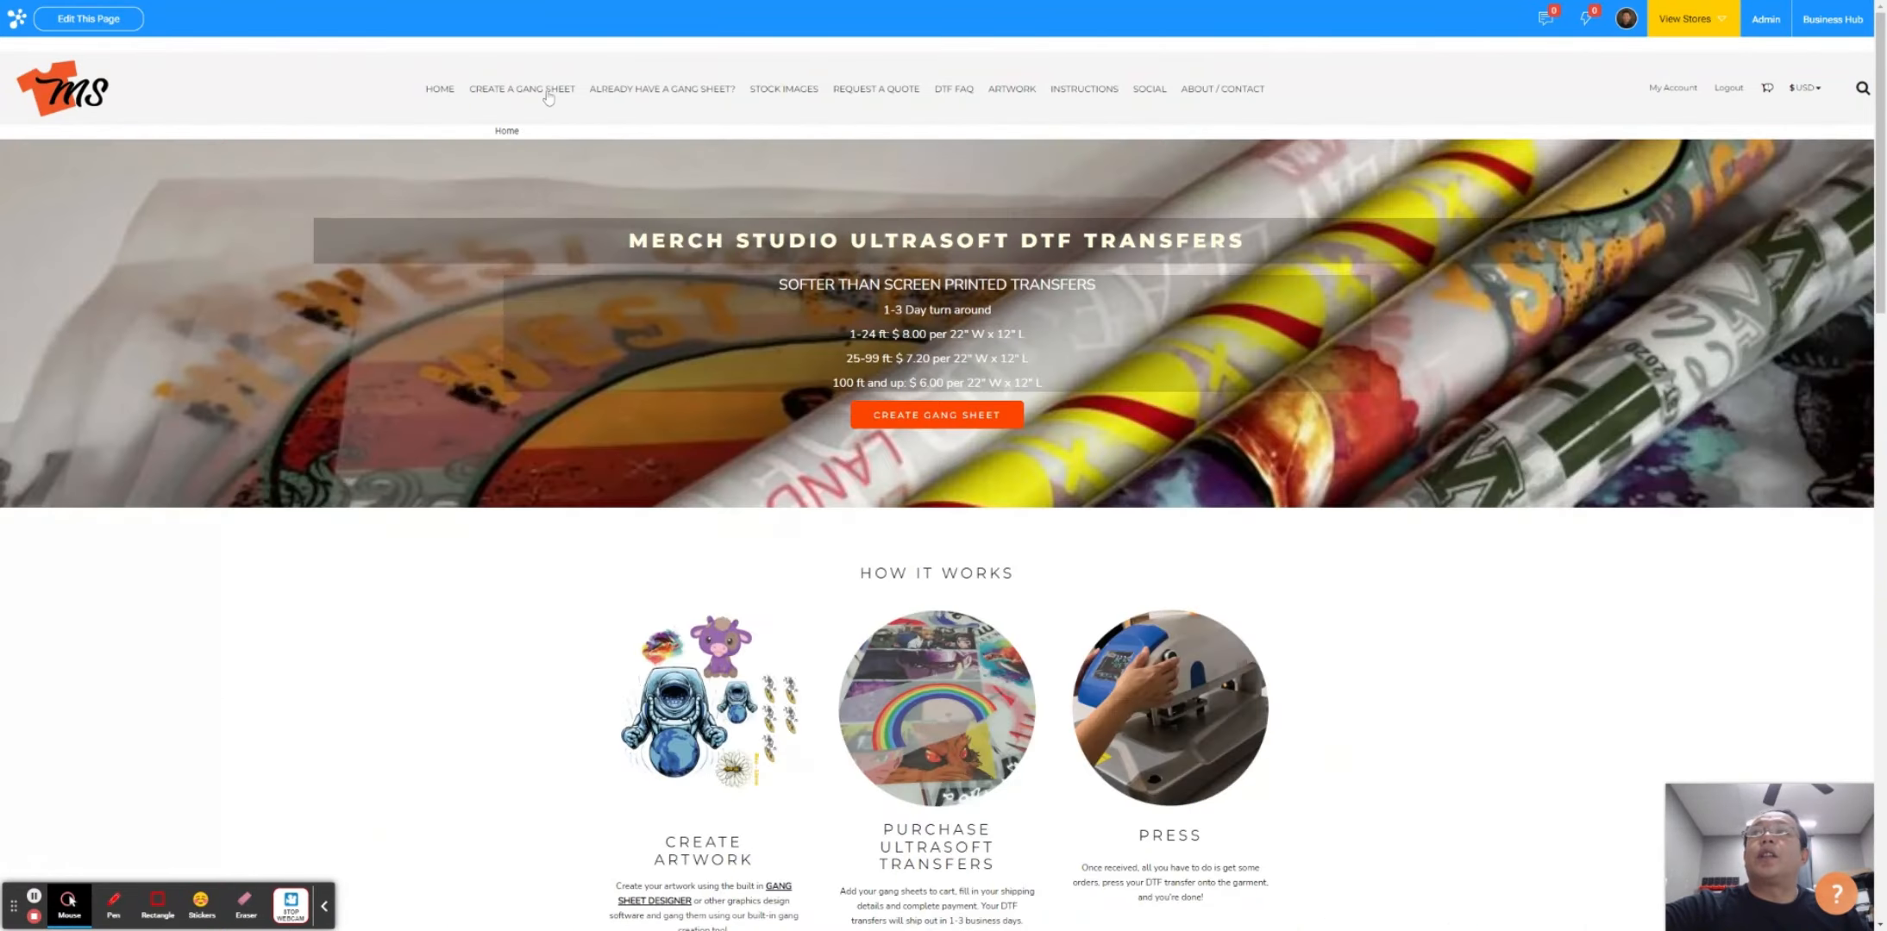
pyautogui.scroll(-8, 1182, 634)
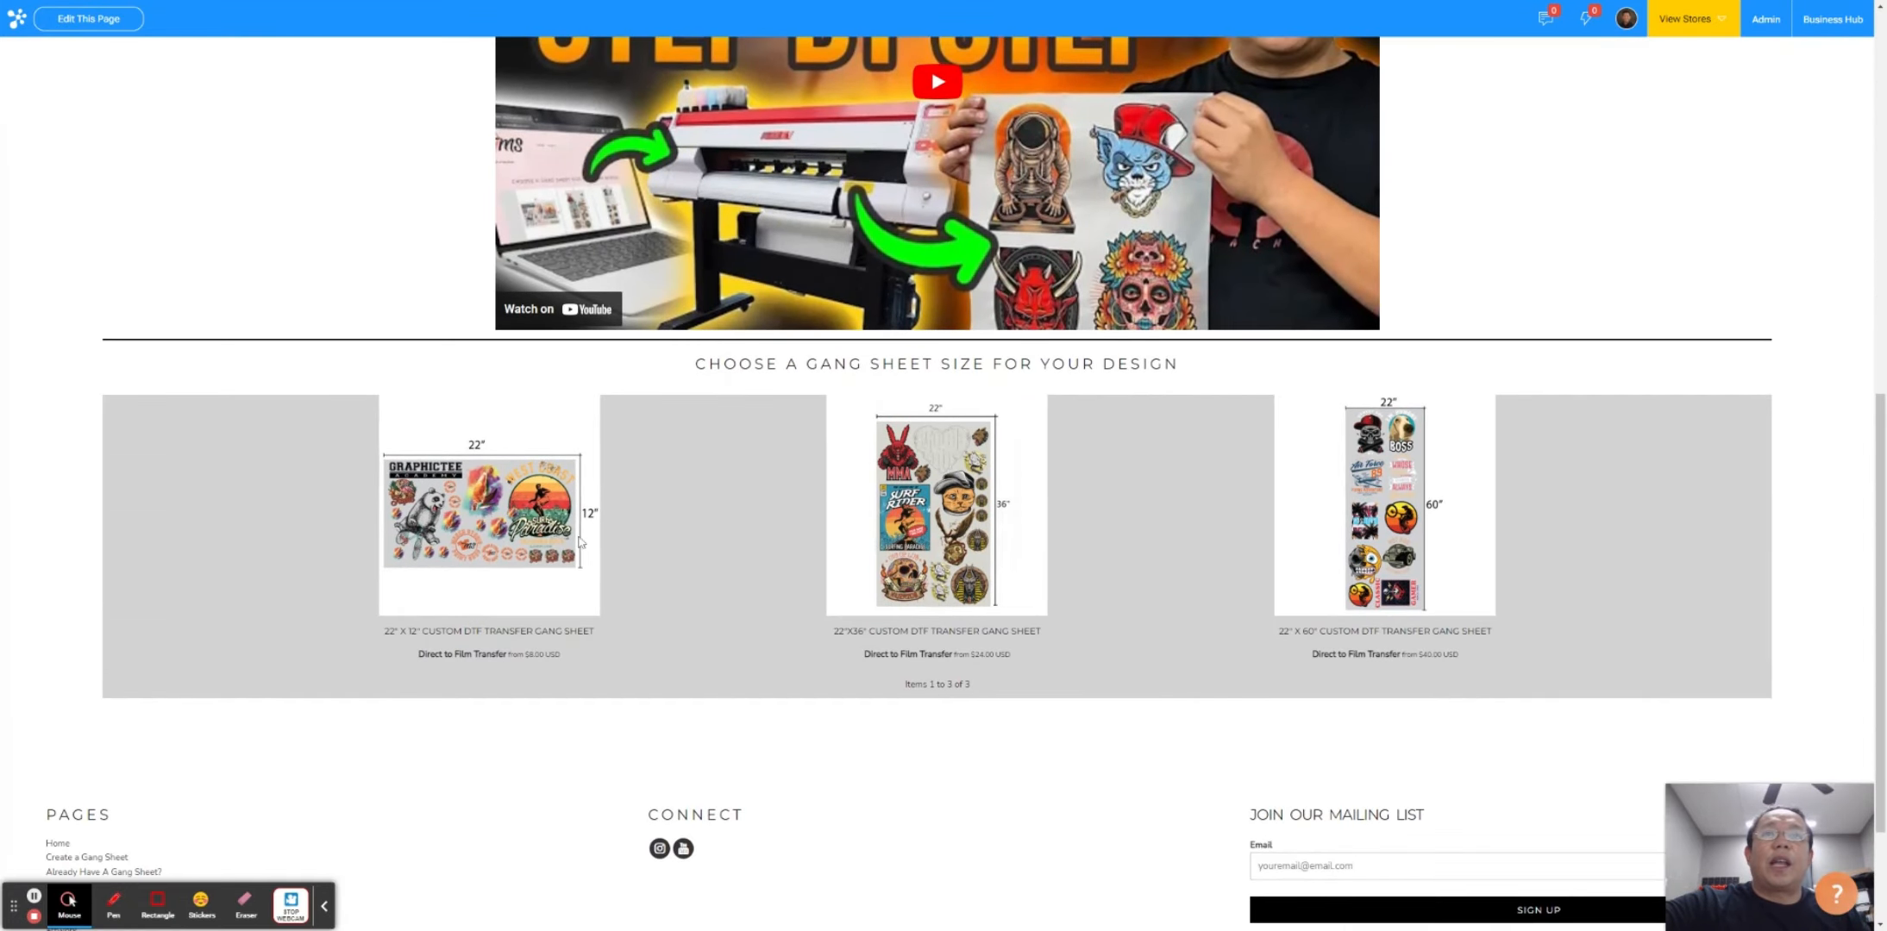
pyautogui.click(473, 517)
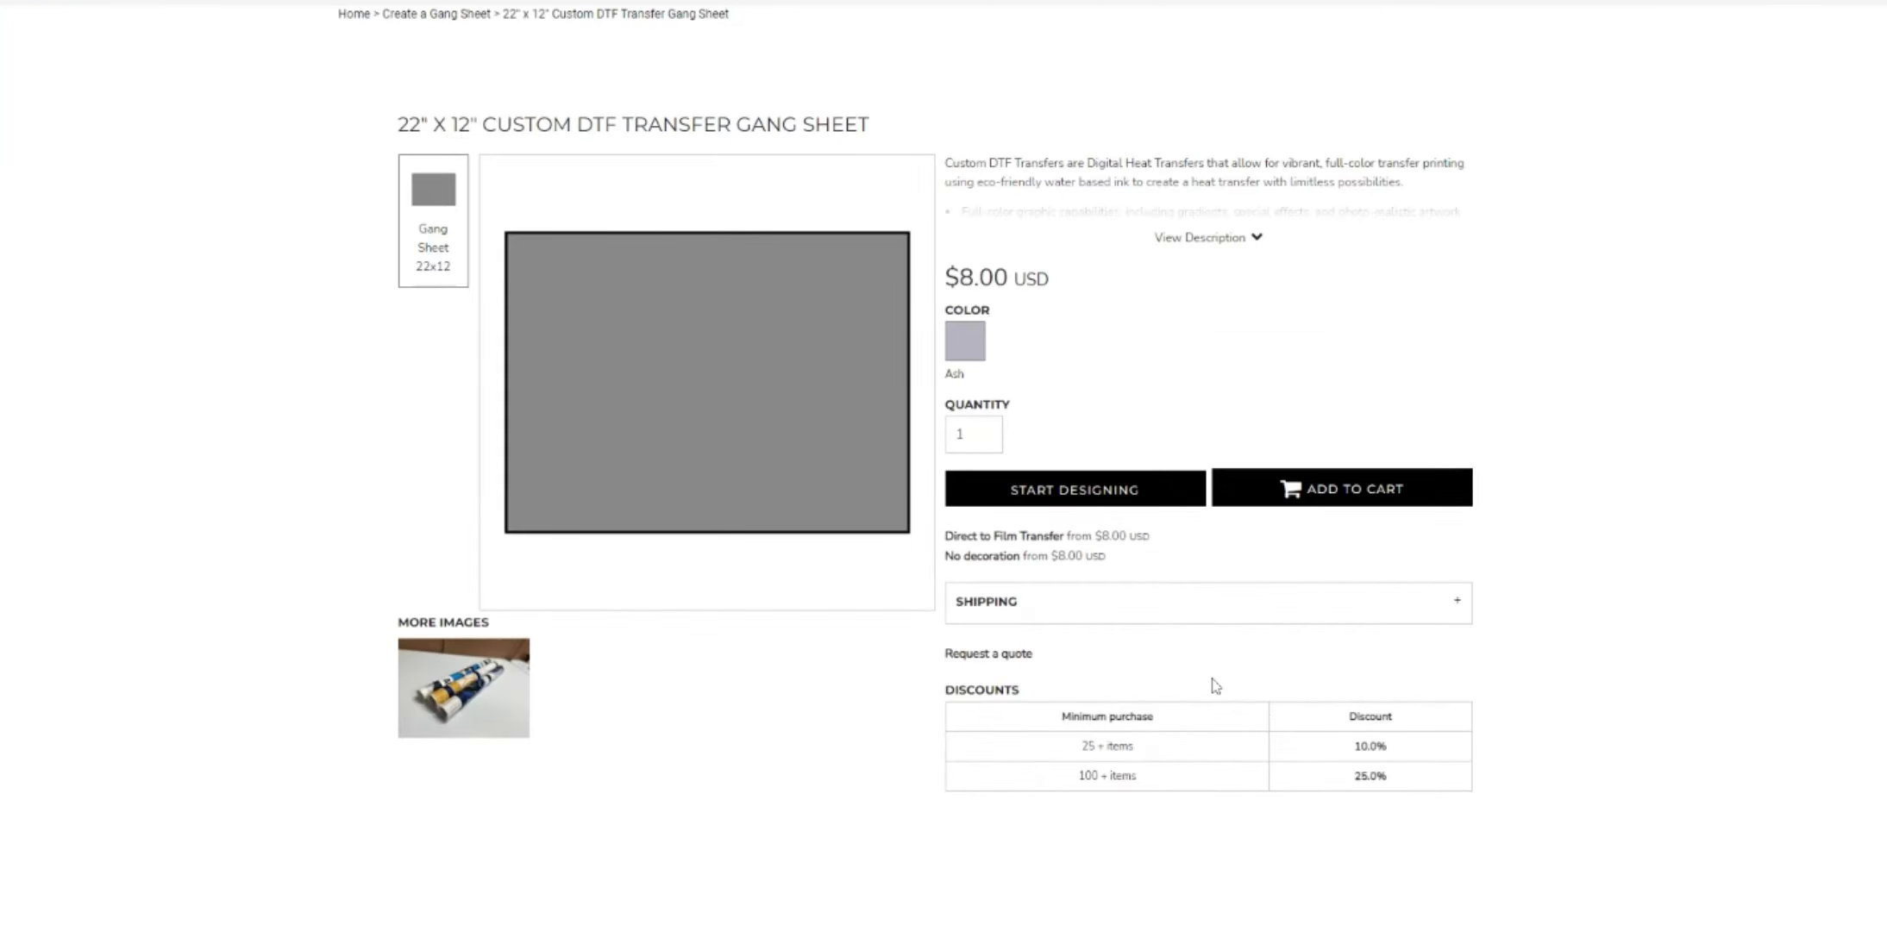
pyautogui.click(1133, 504)
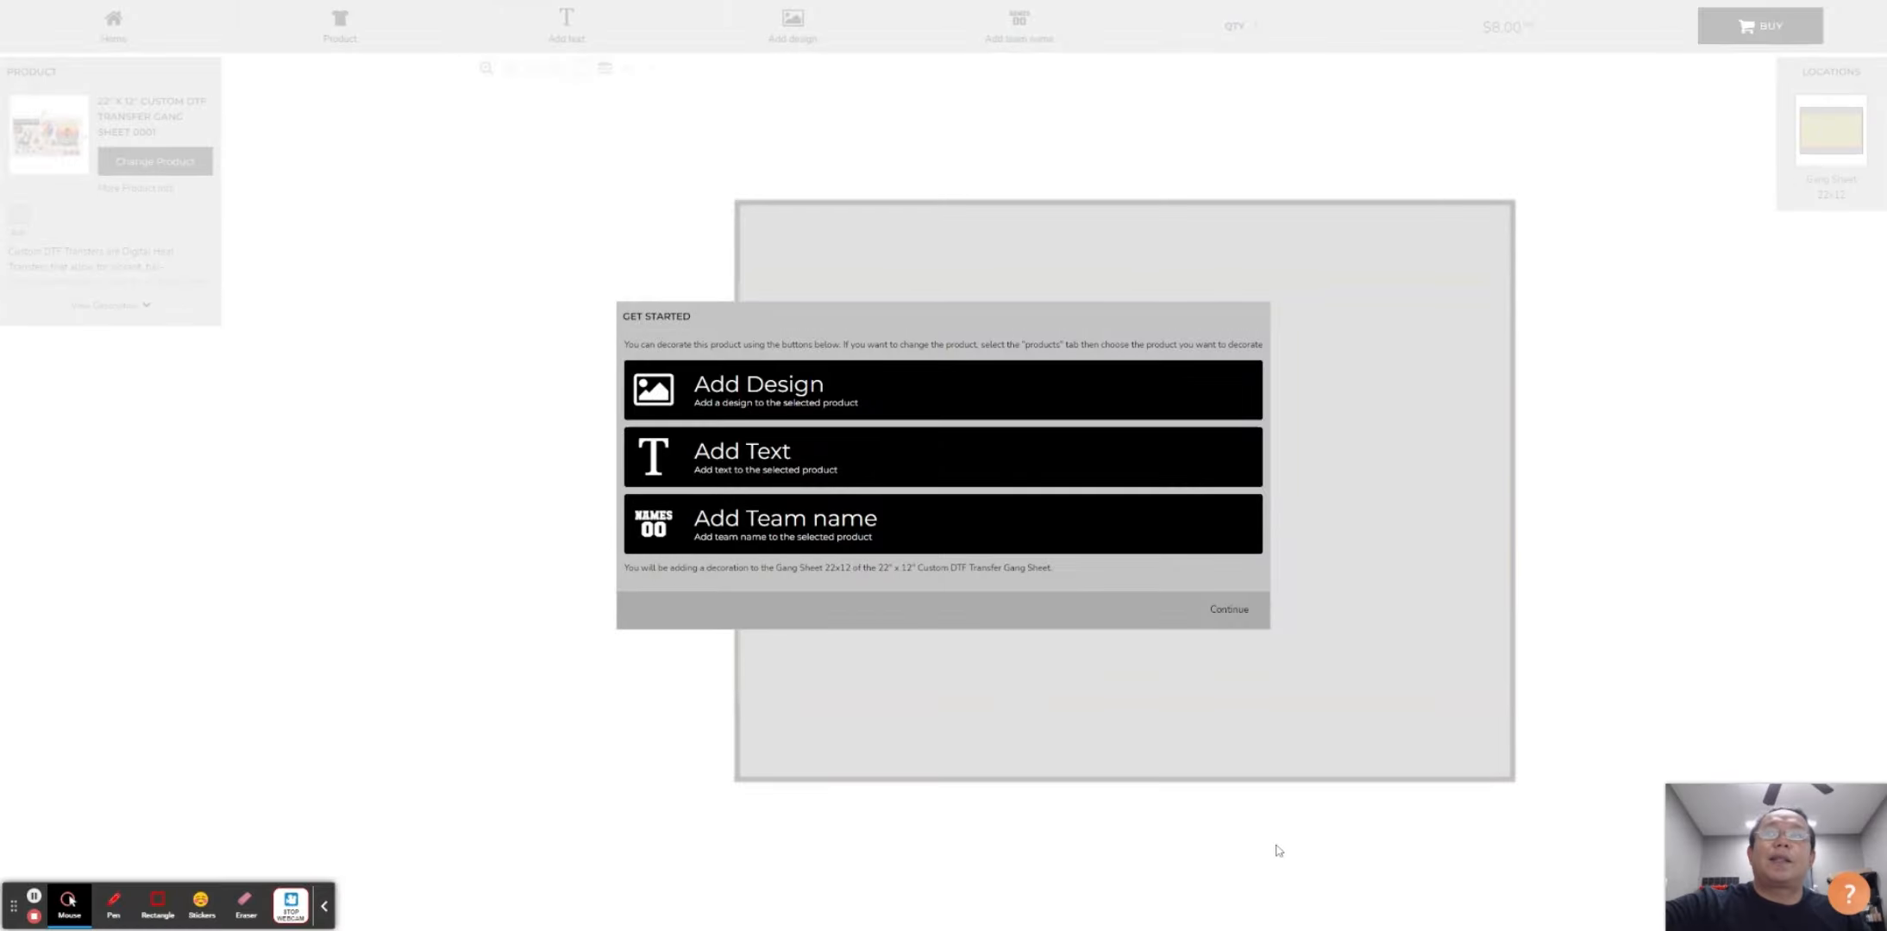
# Add the stock design D 775, a red samurai mask from the Warrior category, to the gang sheet
pyautogui.click(750, 411)
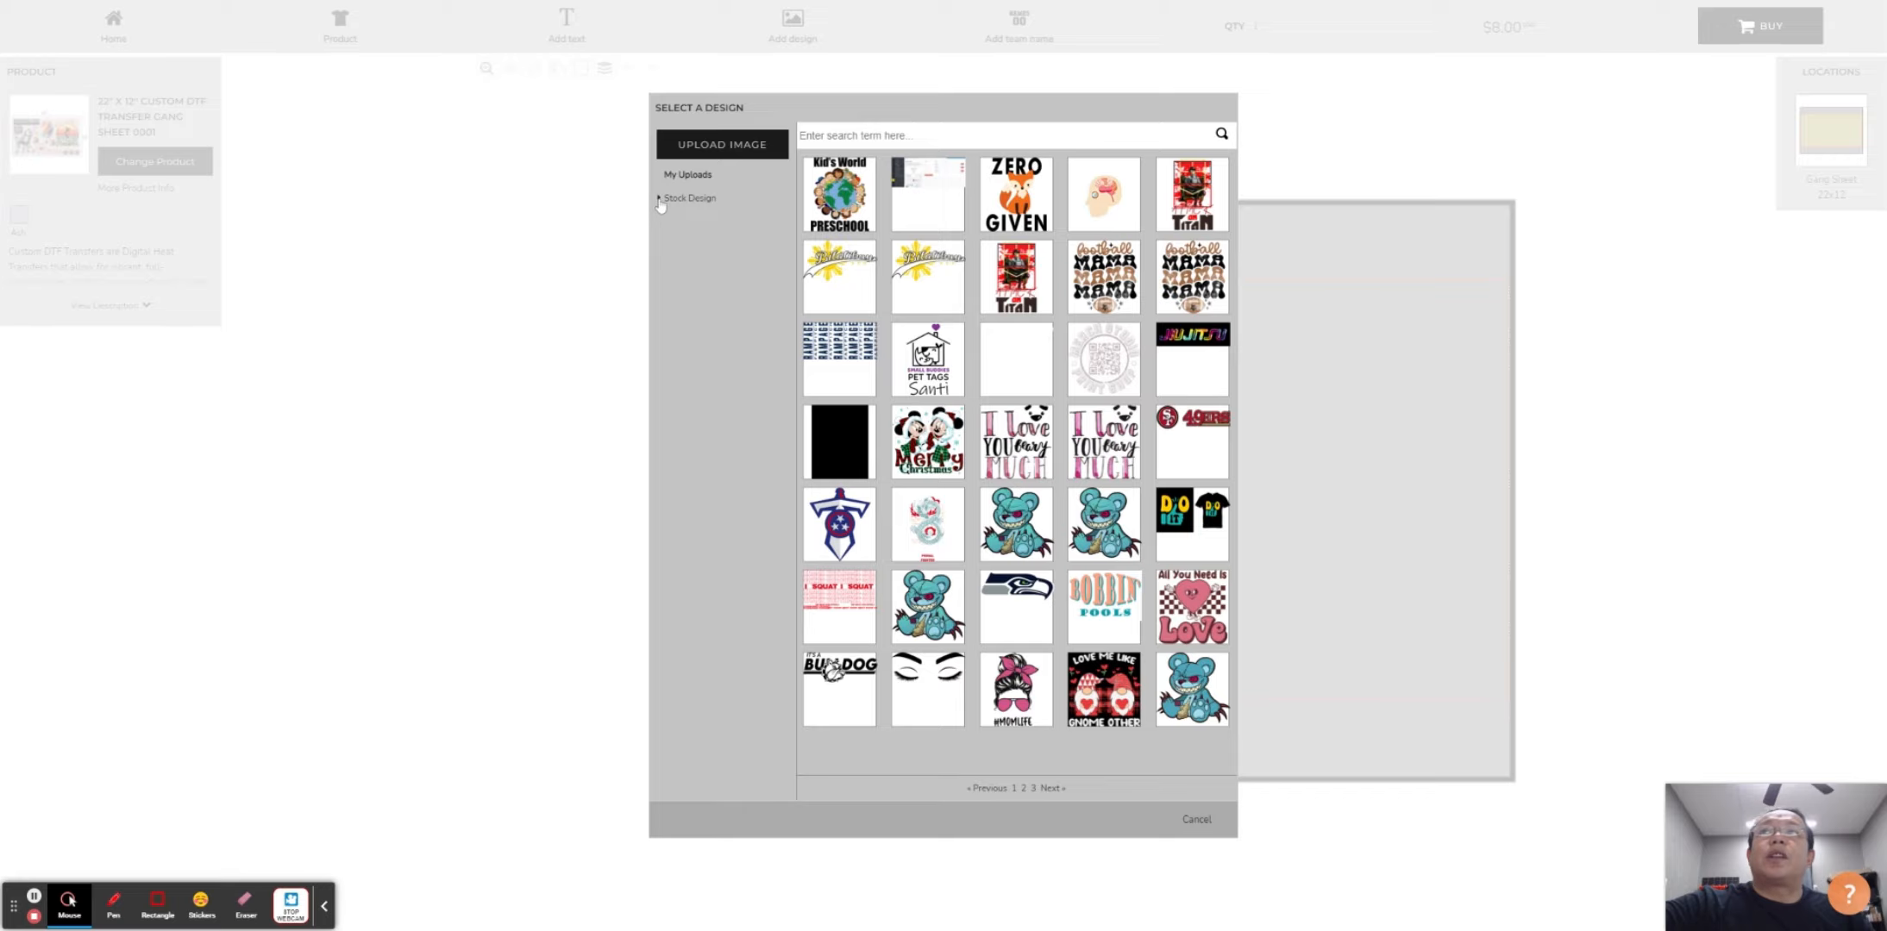
pyautogui.click(659, 199)
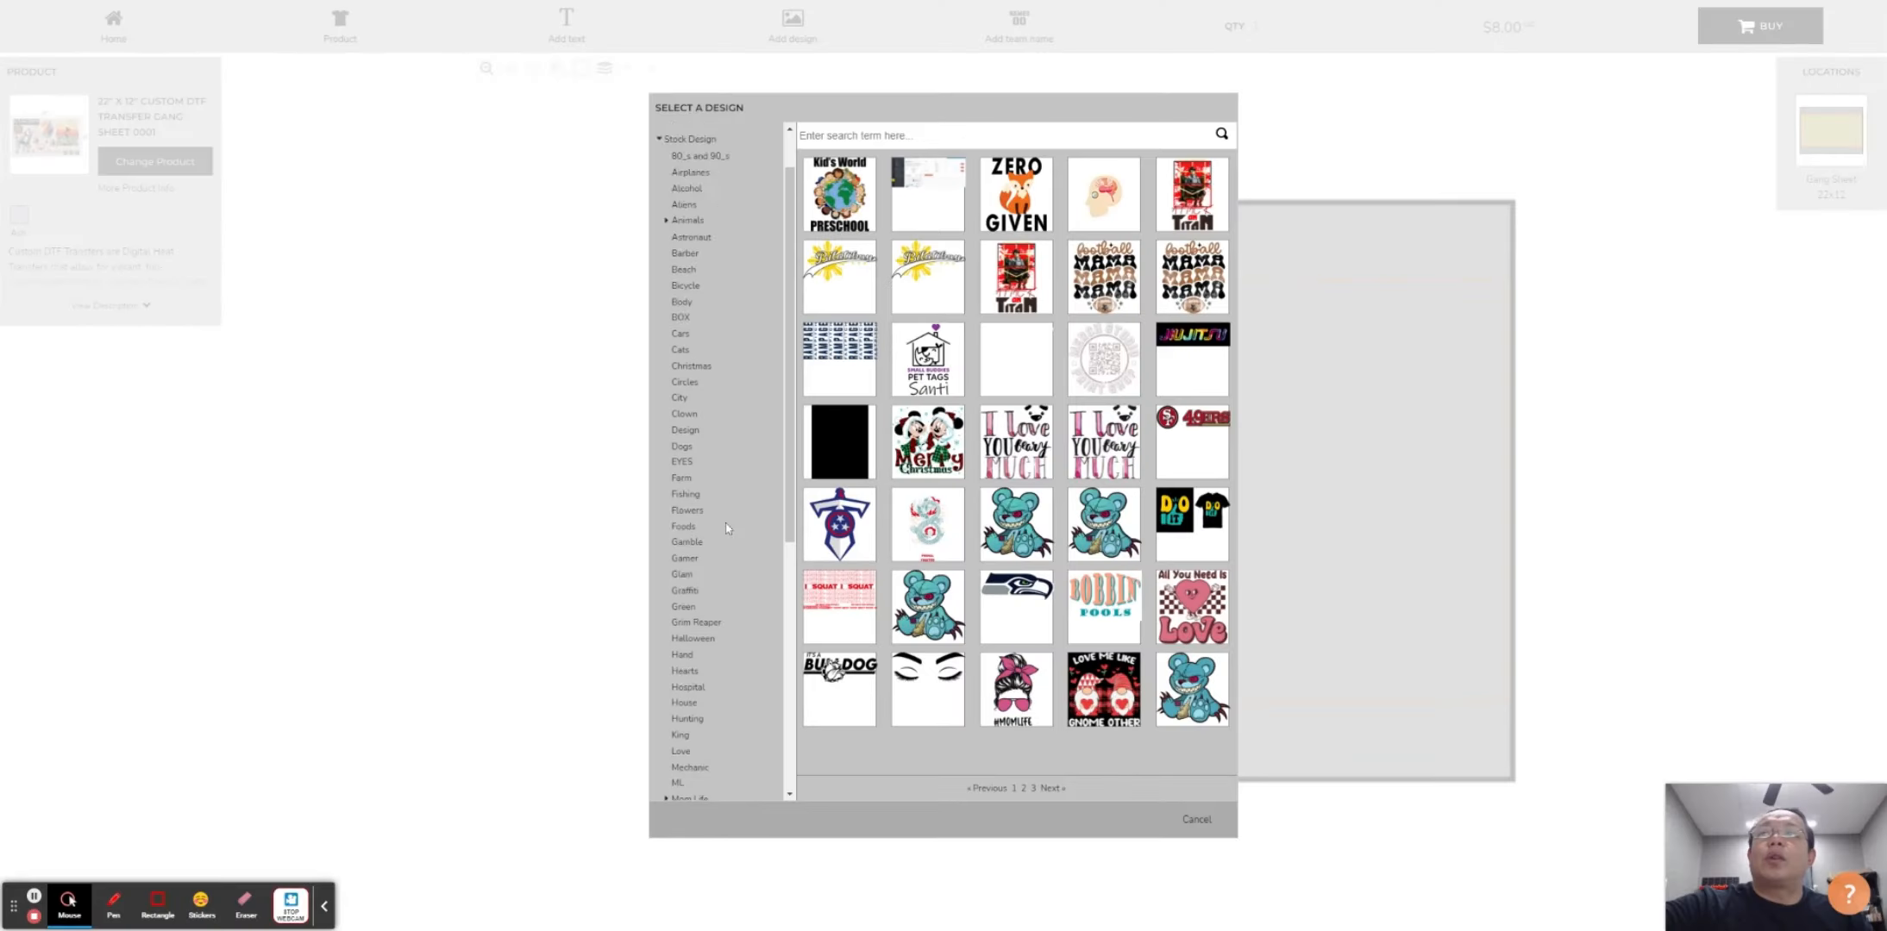
pyautogui.scroll(-6, 727, 529)
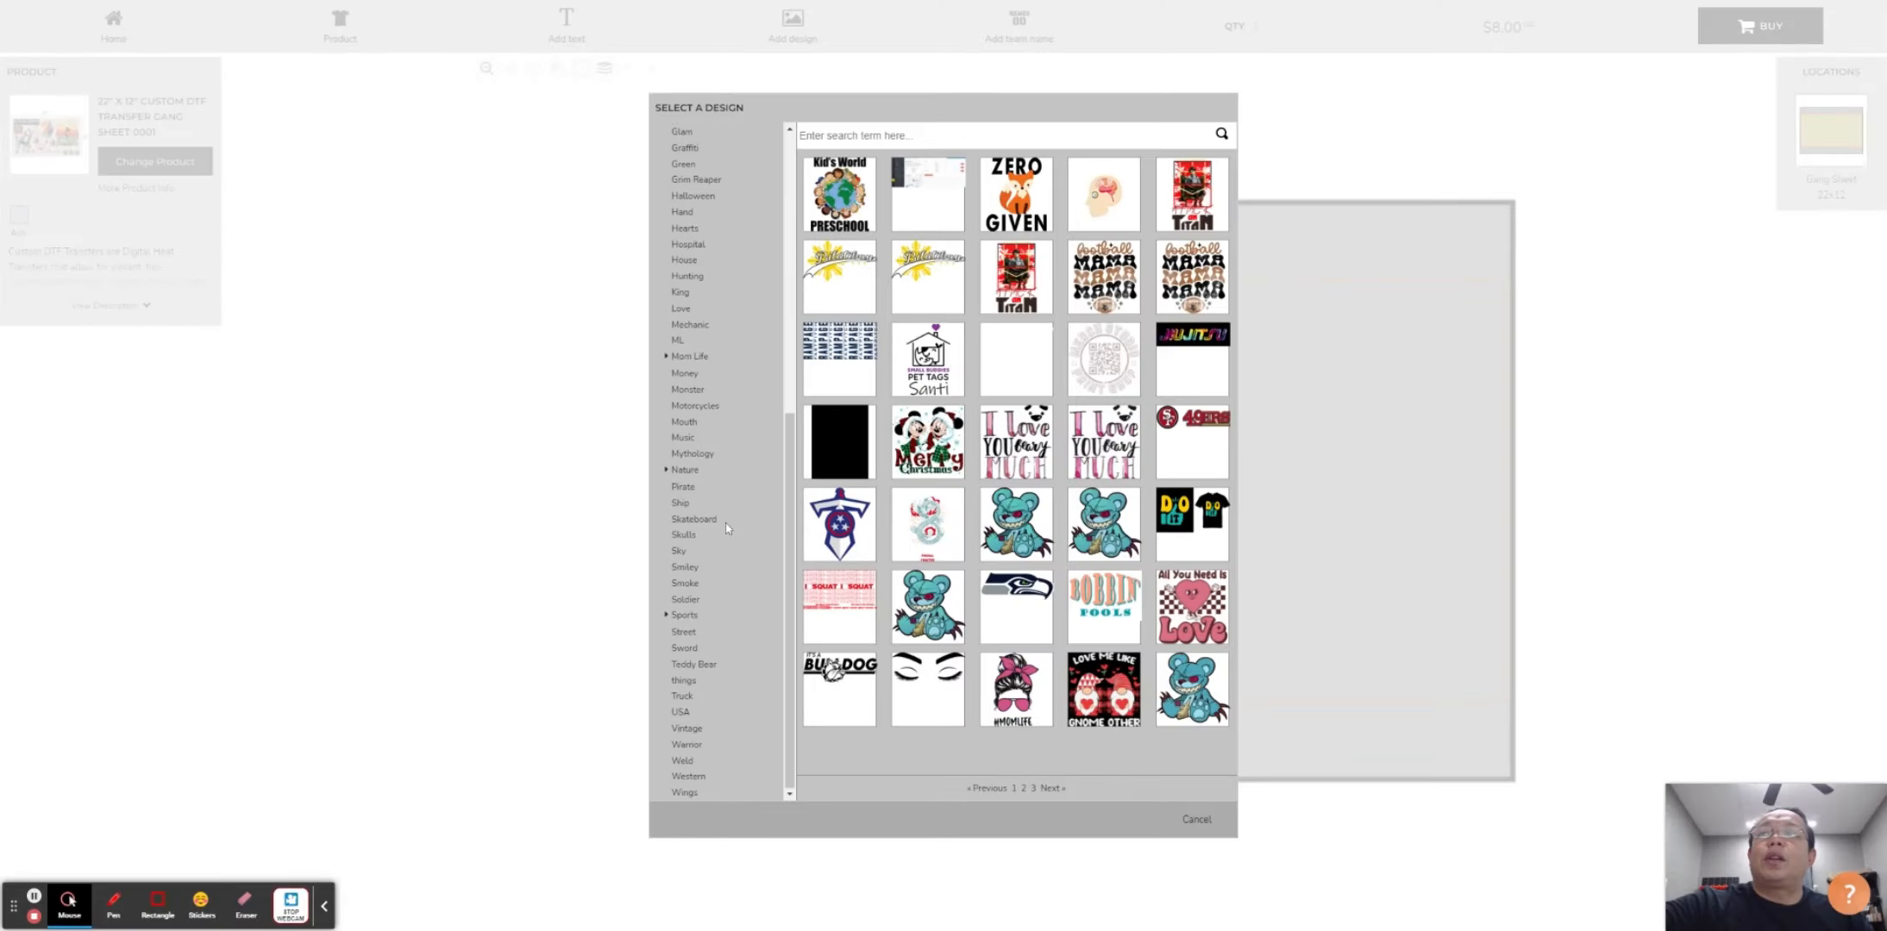
pyautogui.click(683, 745)
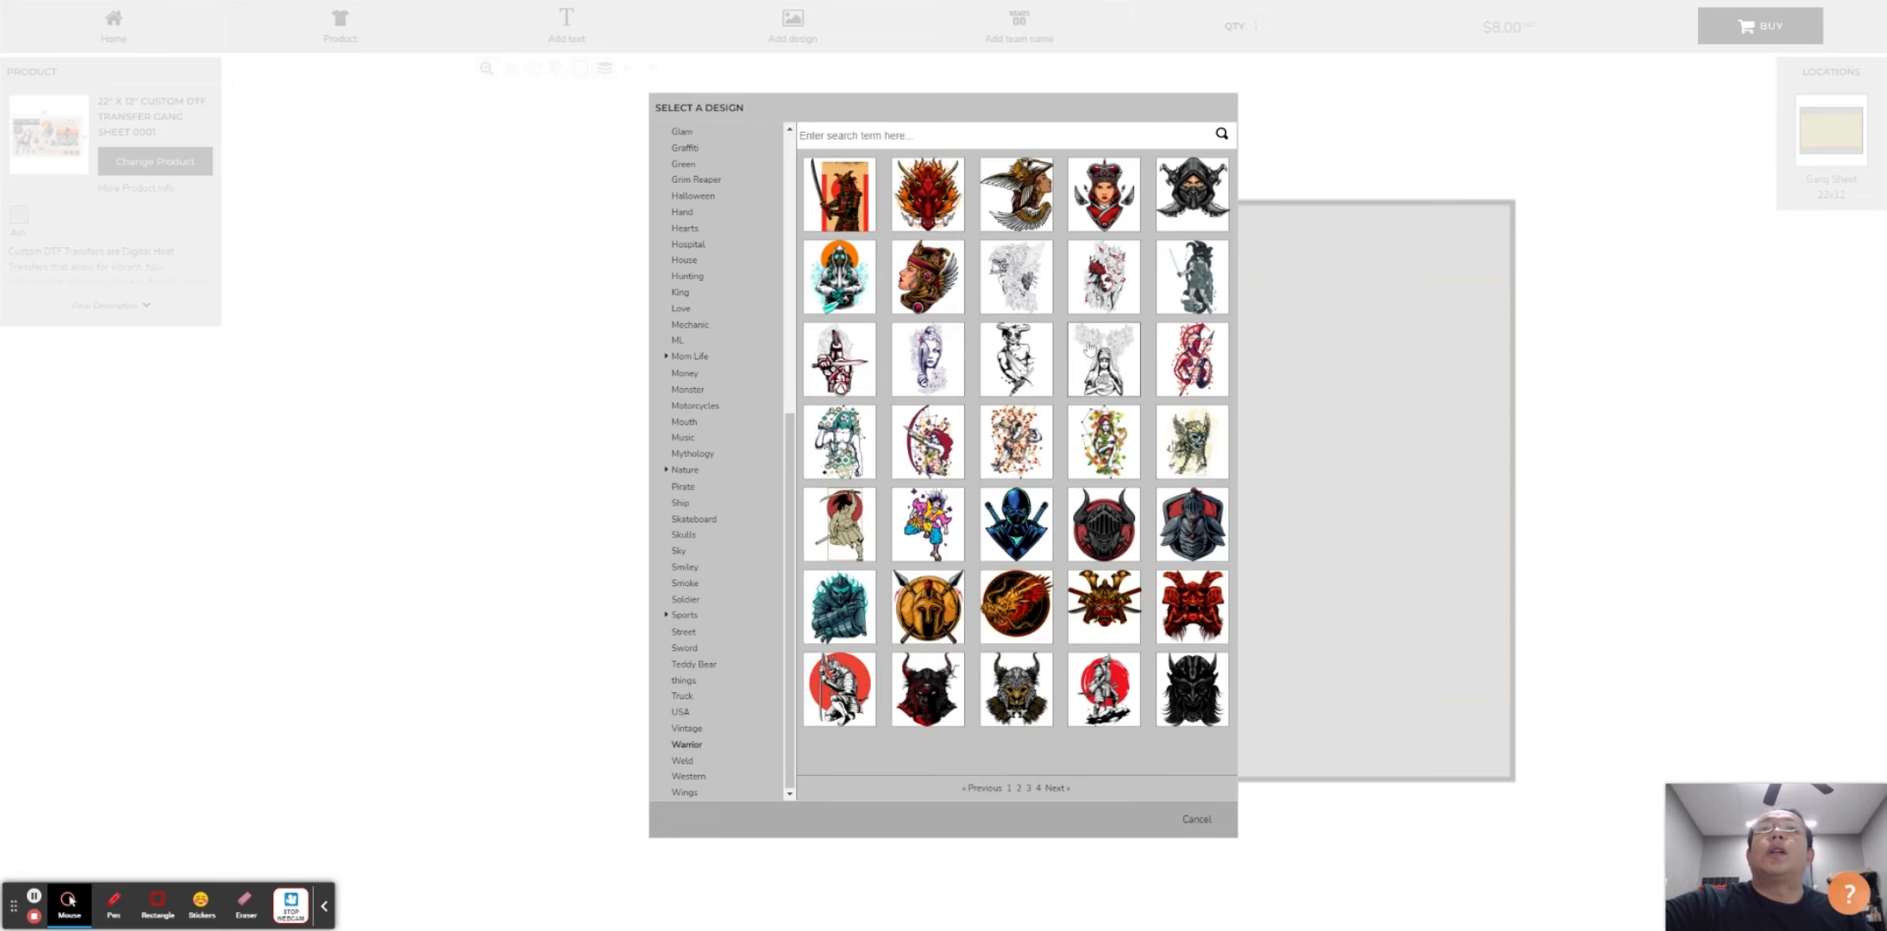
pyautogui.click(1058, 788)
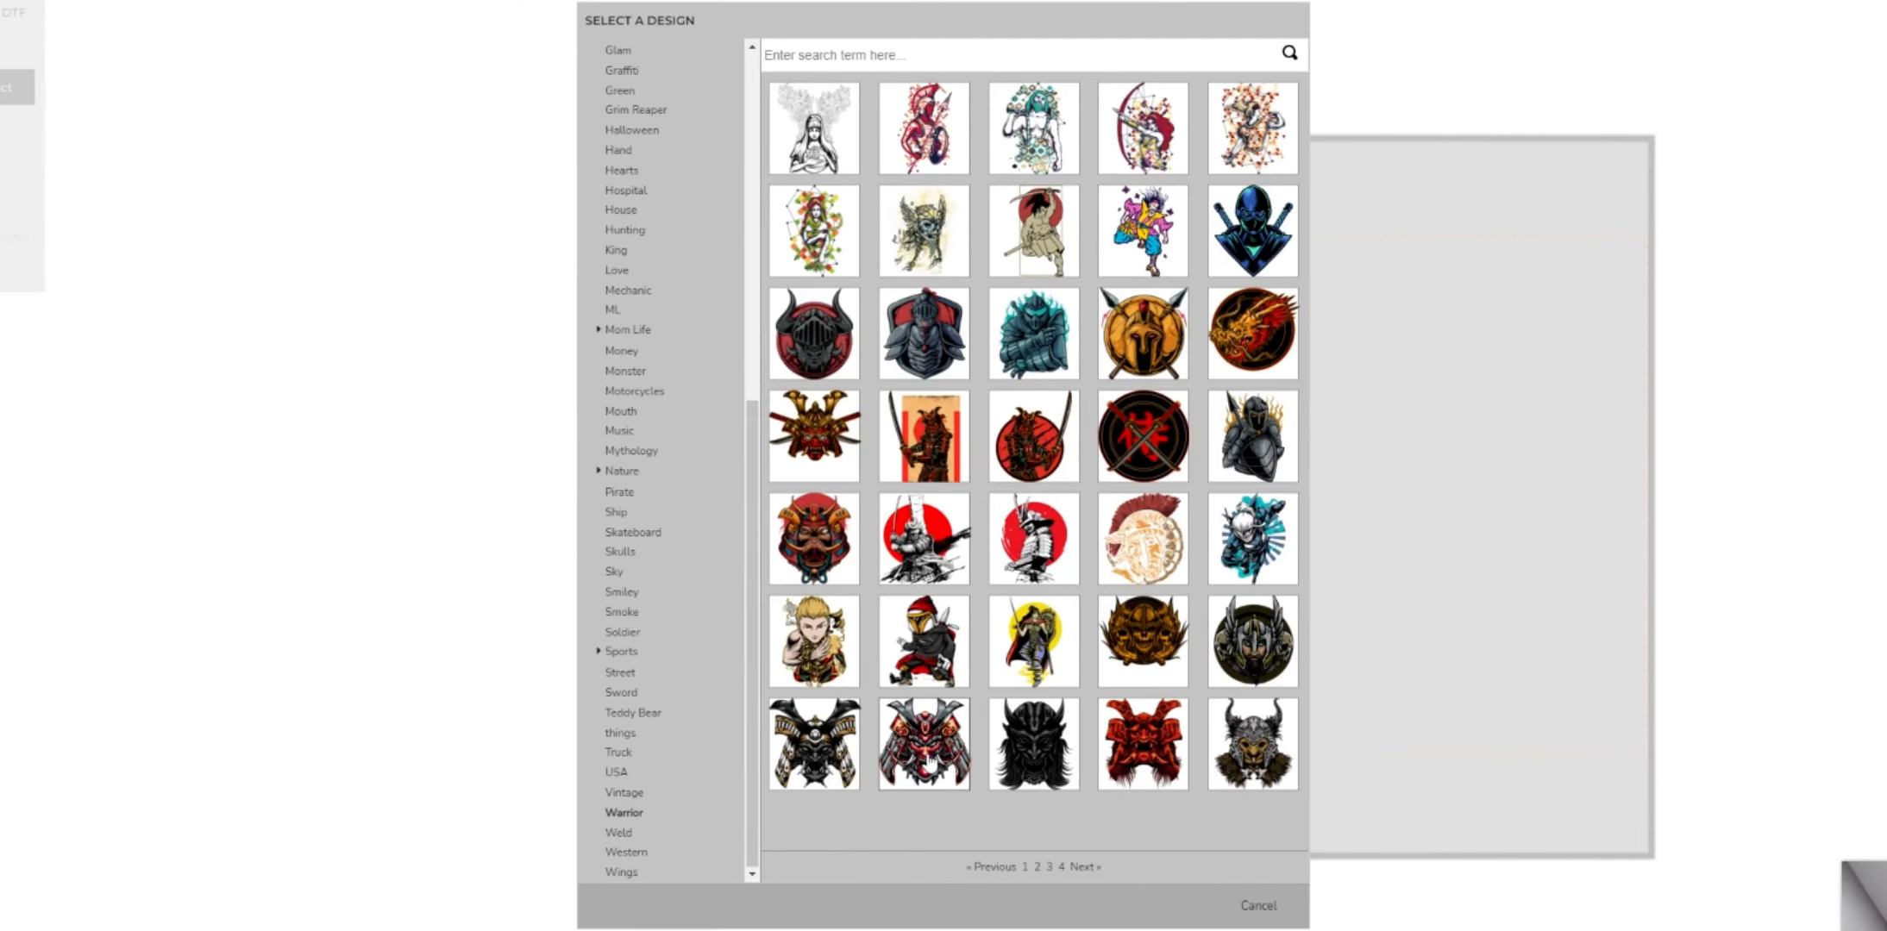
pyautogui.click(930, 763)
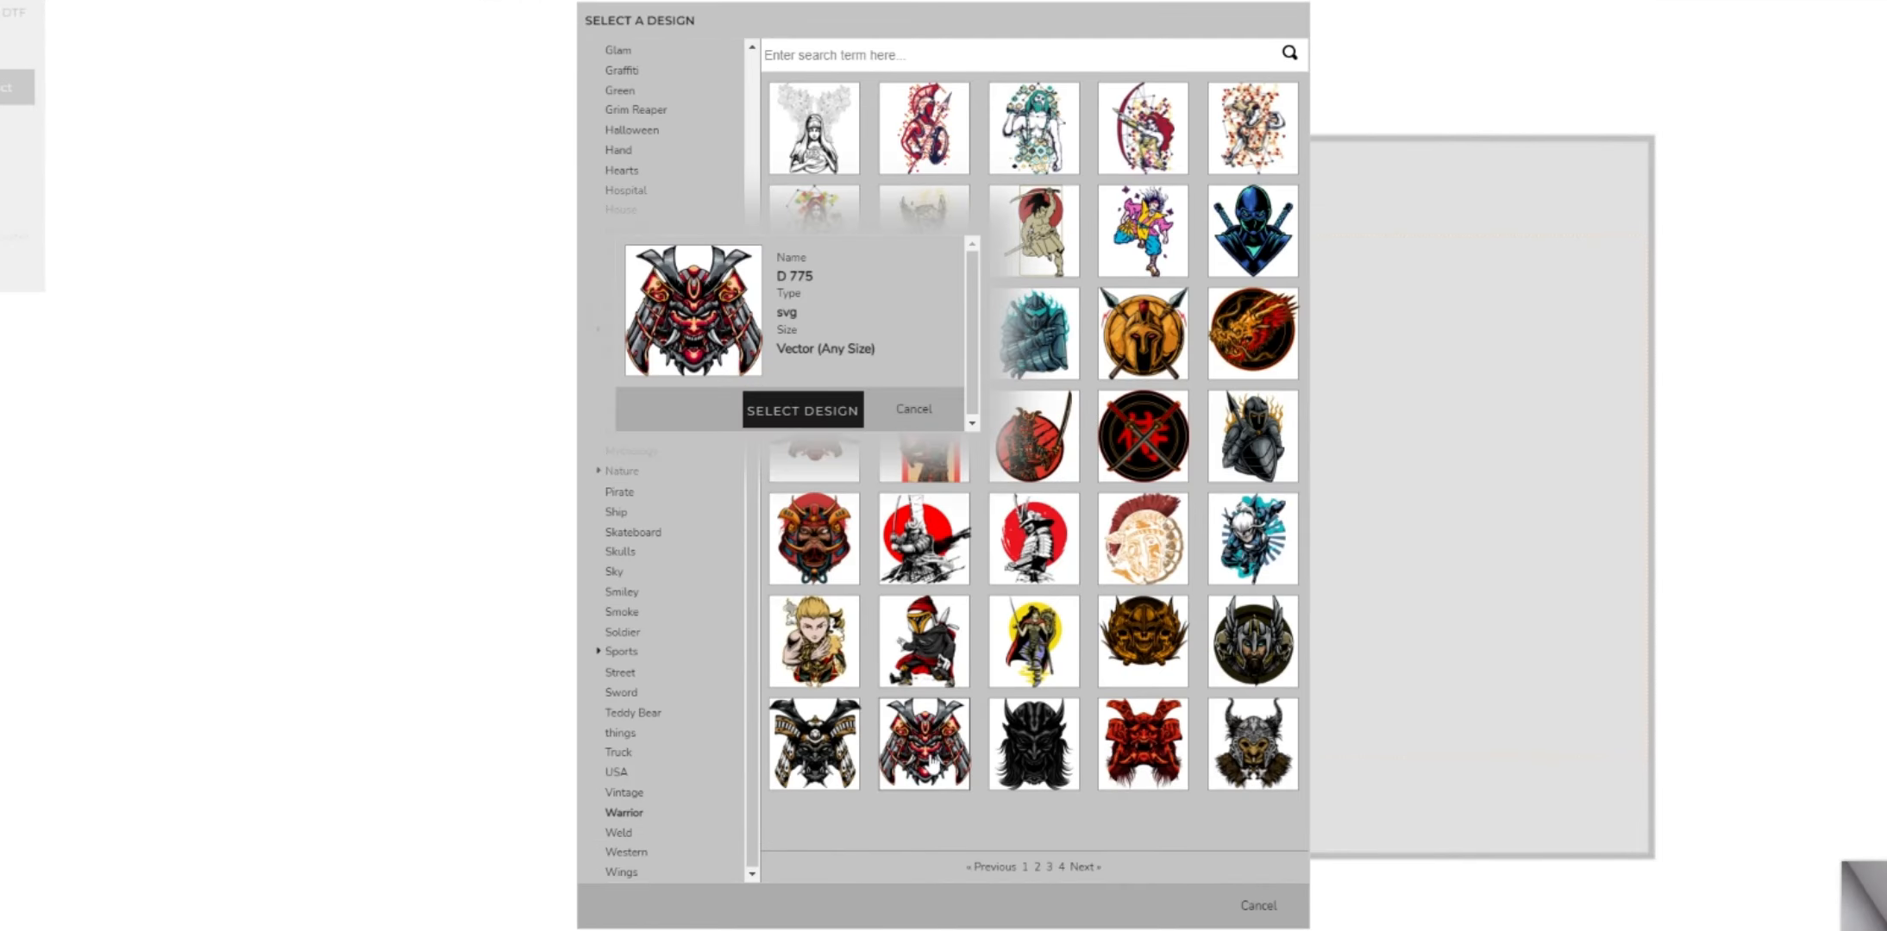
pyautogui.click(807, 412)
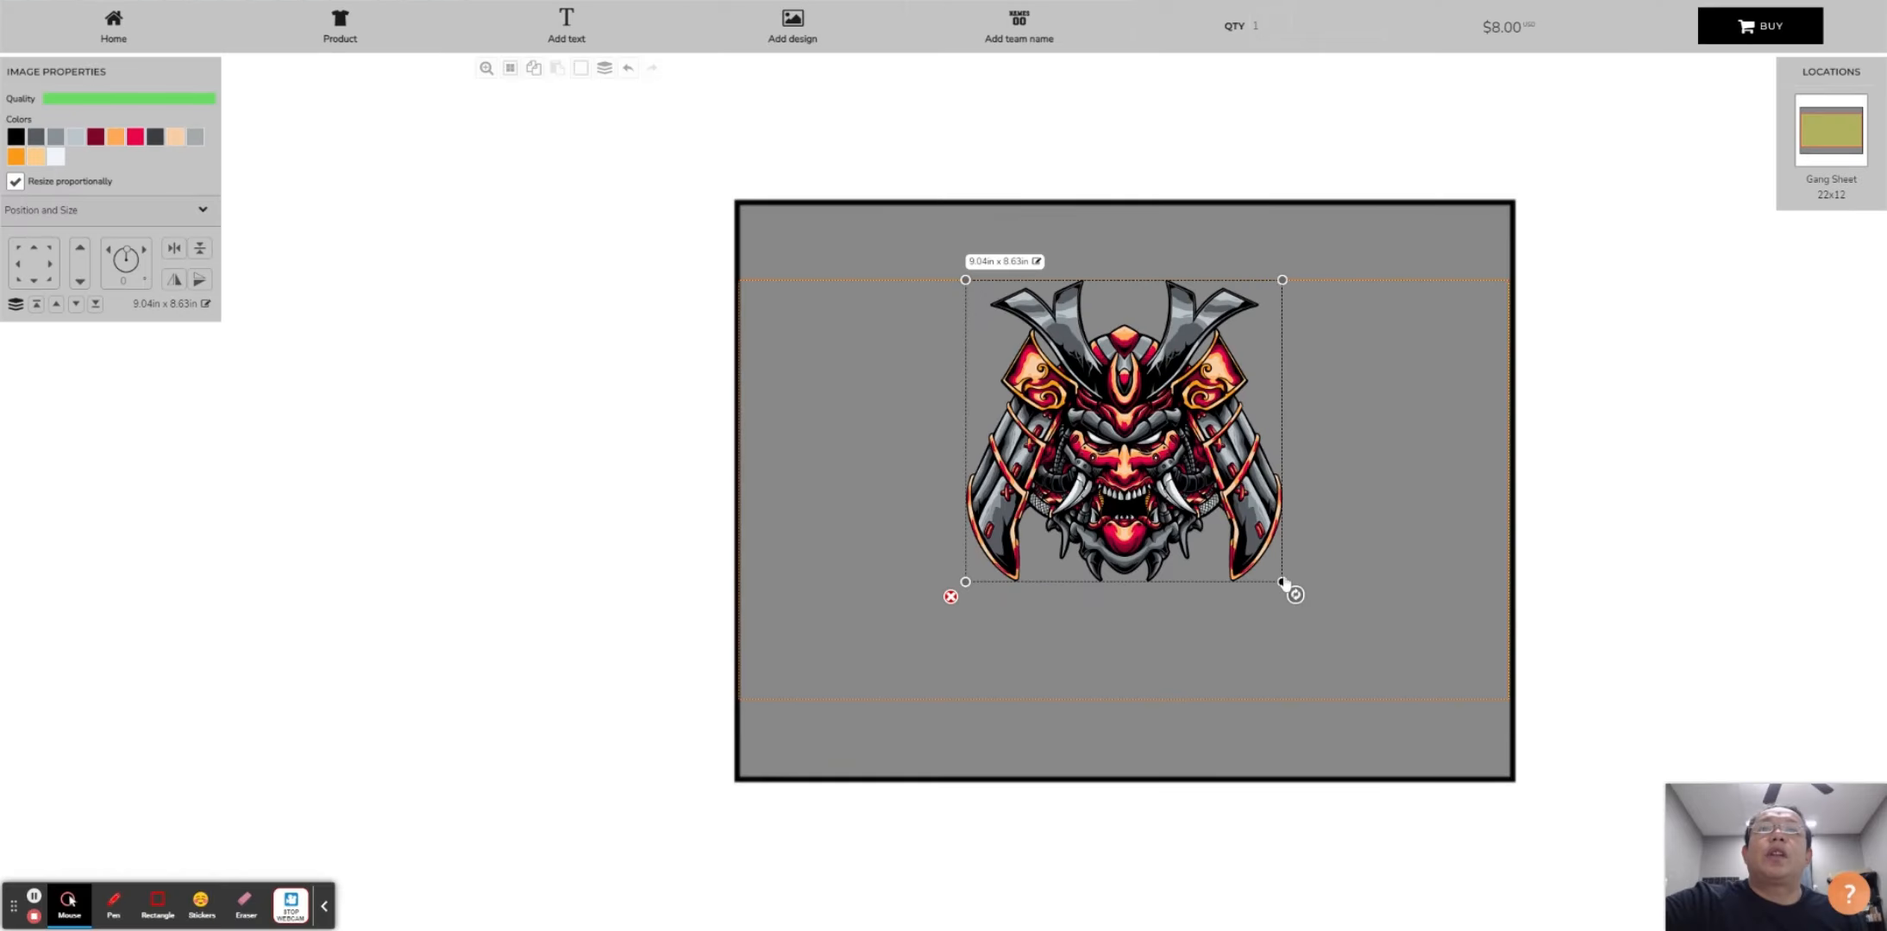
# Resize the samurai mask to about 12.06 x 11.50 in and position it inside the decoration area
pyautogui.moveTo(1283, 582); pyautogui.dragTo(1213, 518)
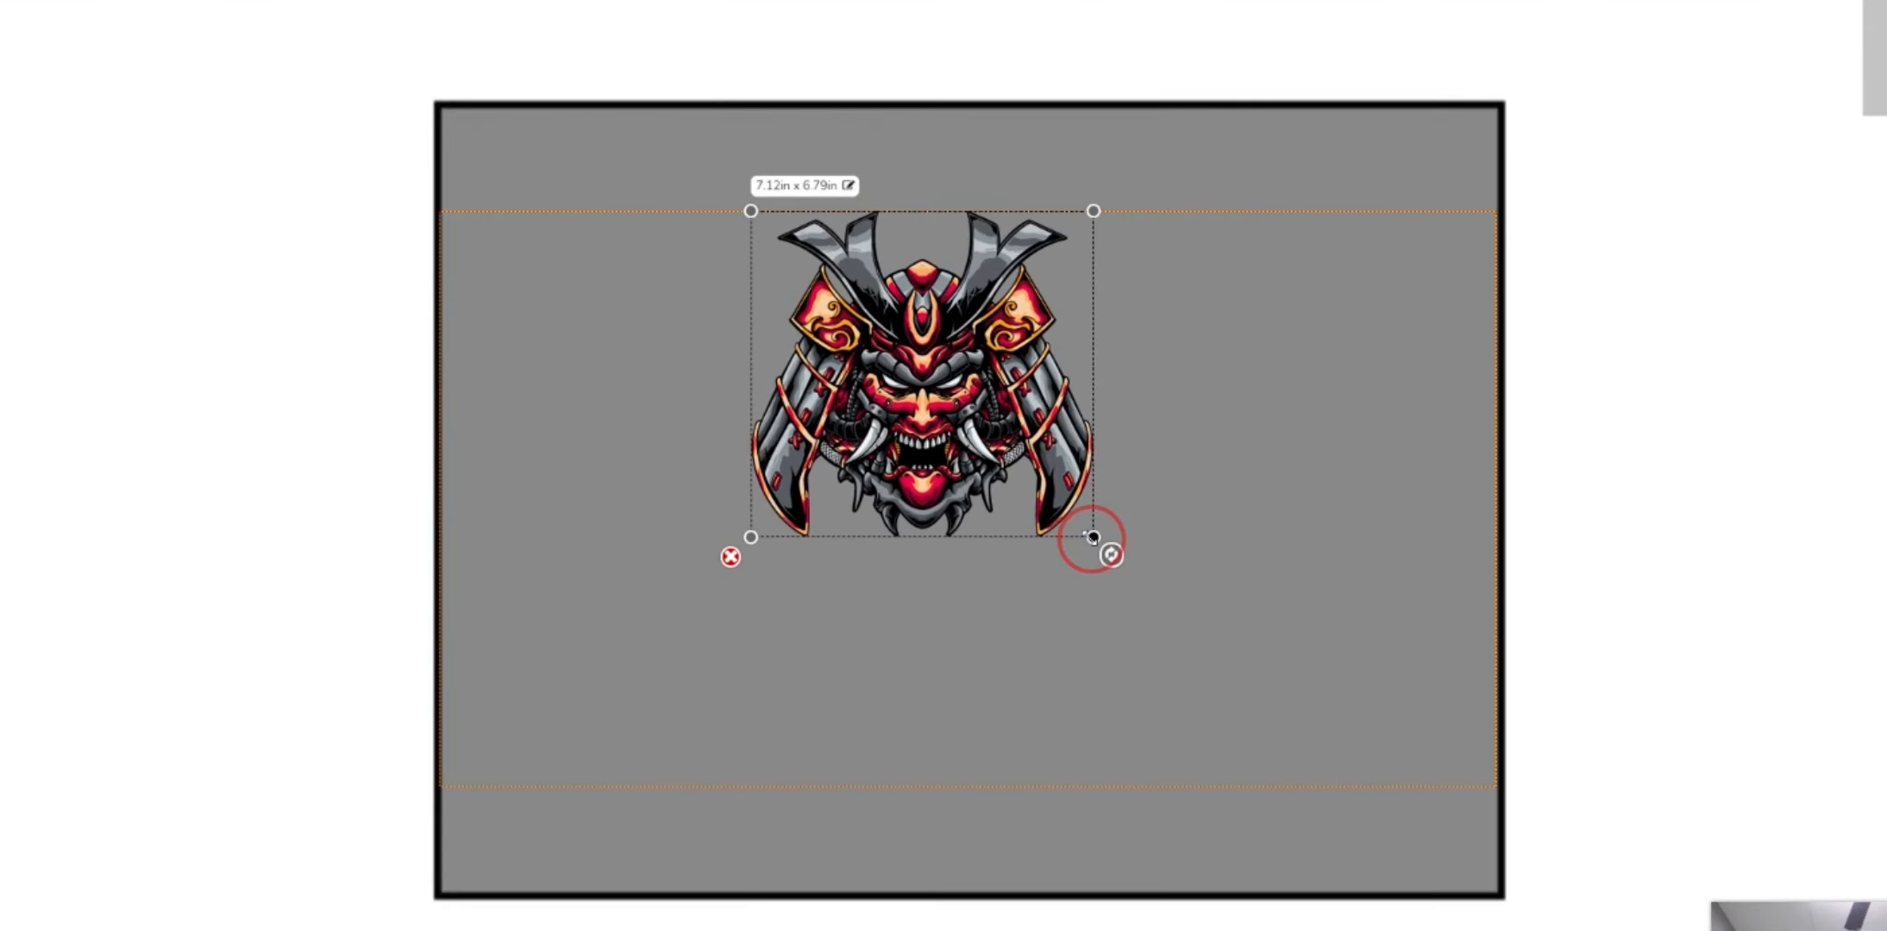
pyautogui.moveTo(924, 446); pyautogui.dragTo(880, 446)
pyautogui.moveTo(1050, 539); pyautogui.dragTo(1327, 779)
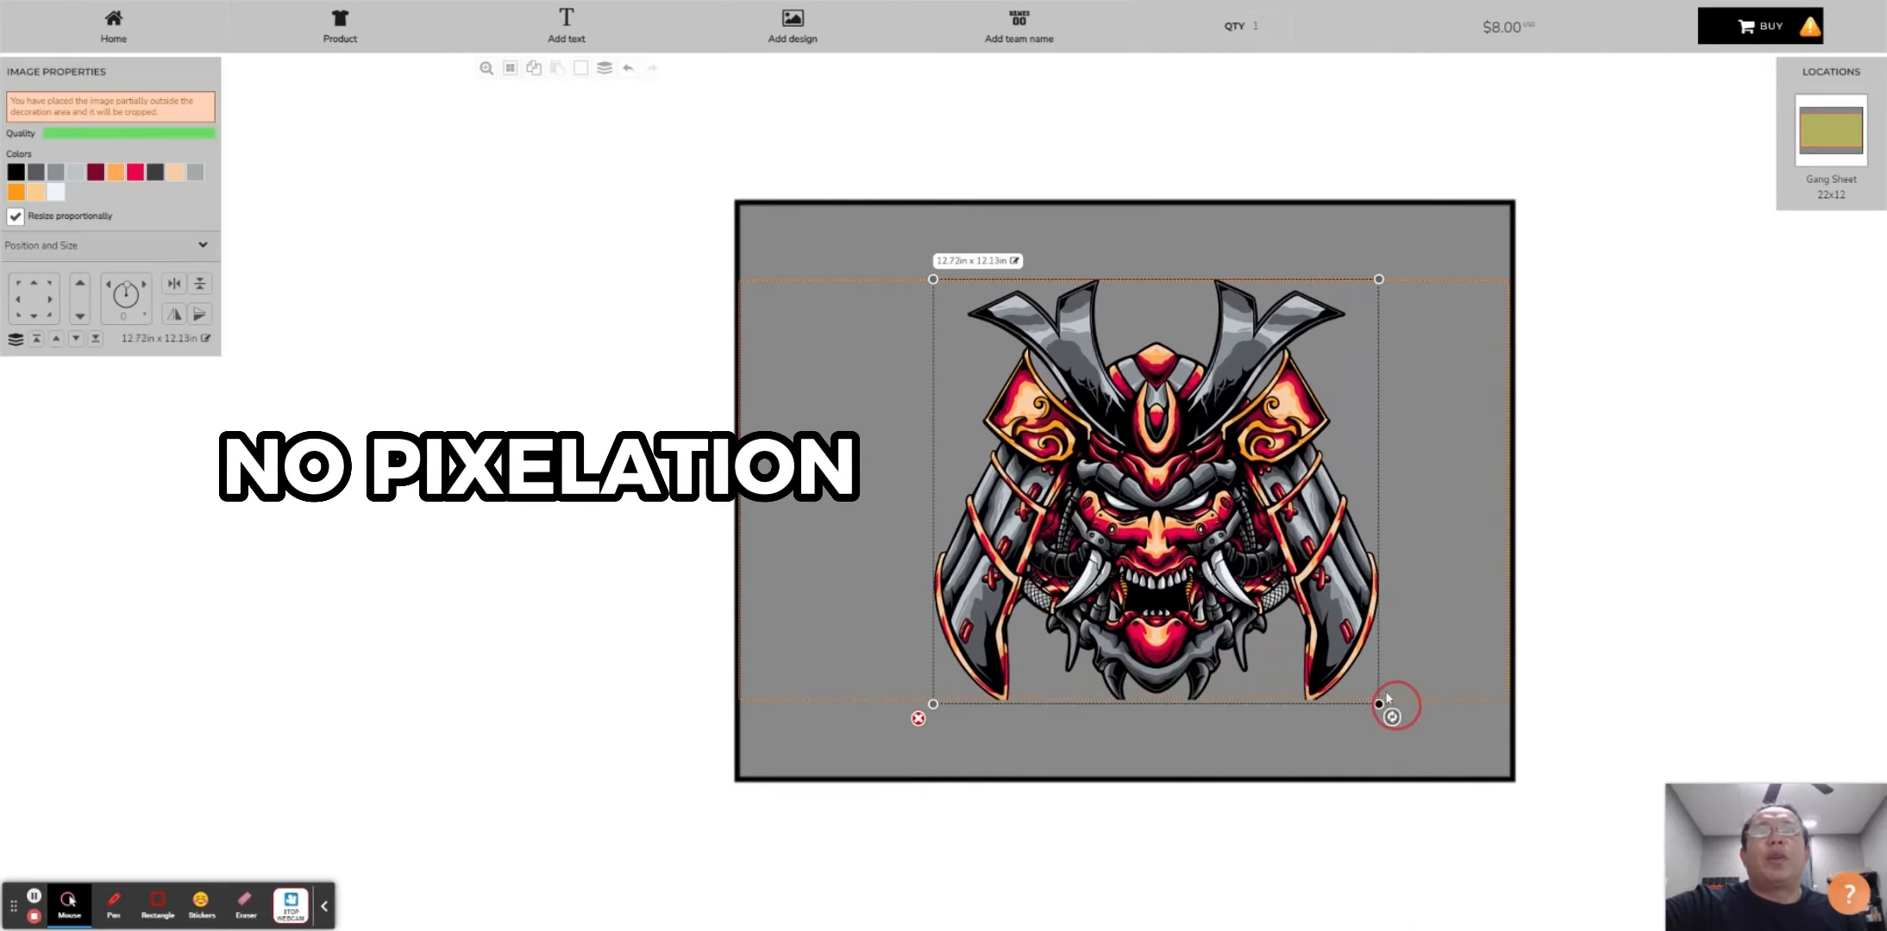
pyautogui.moveTo(1385, 698); pyautogui.dragTo(1363, 683)
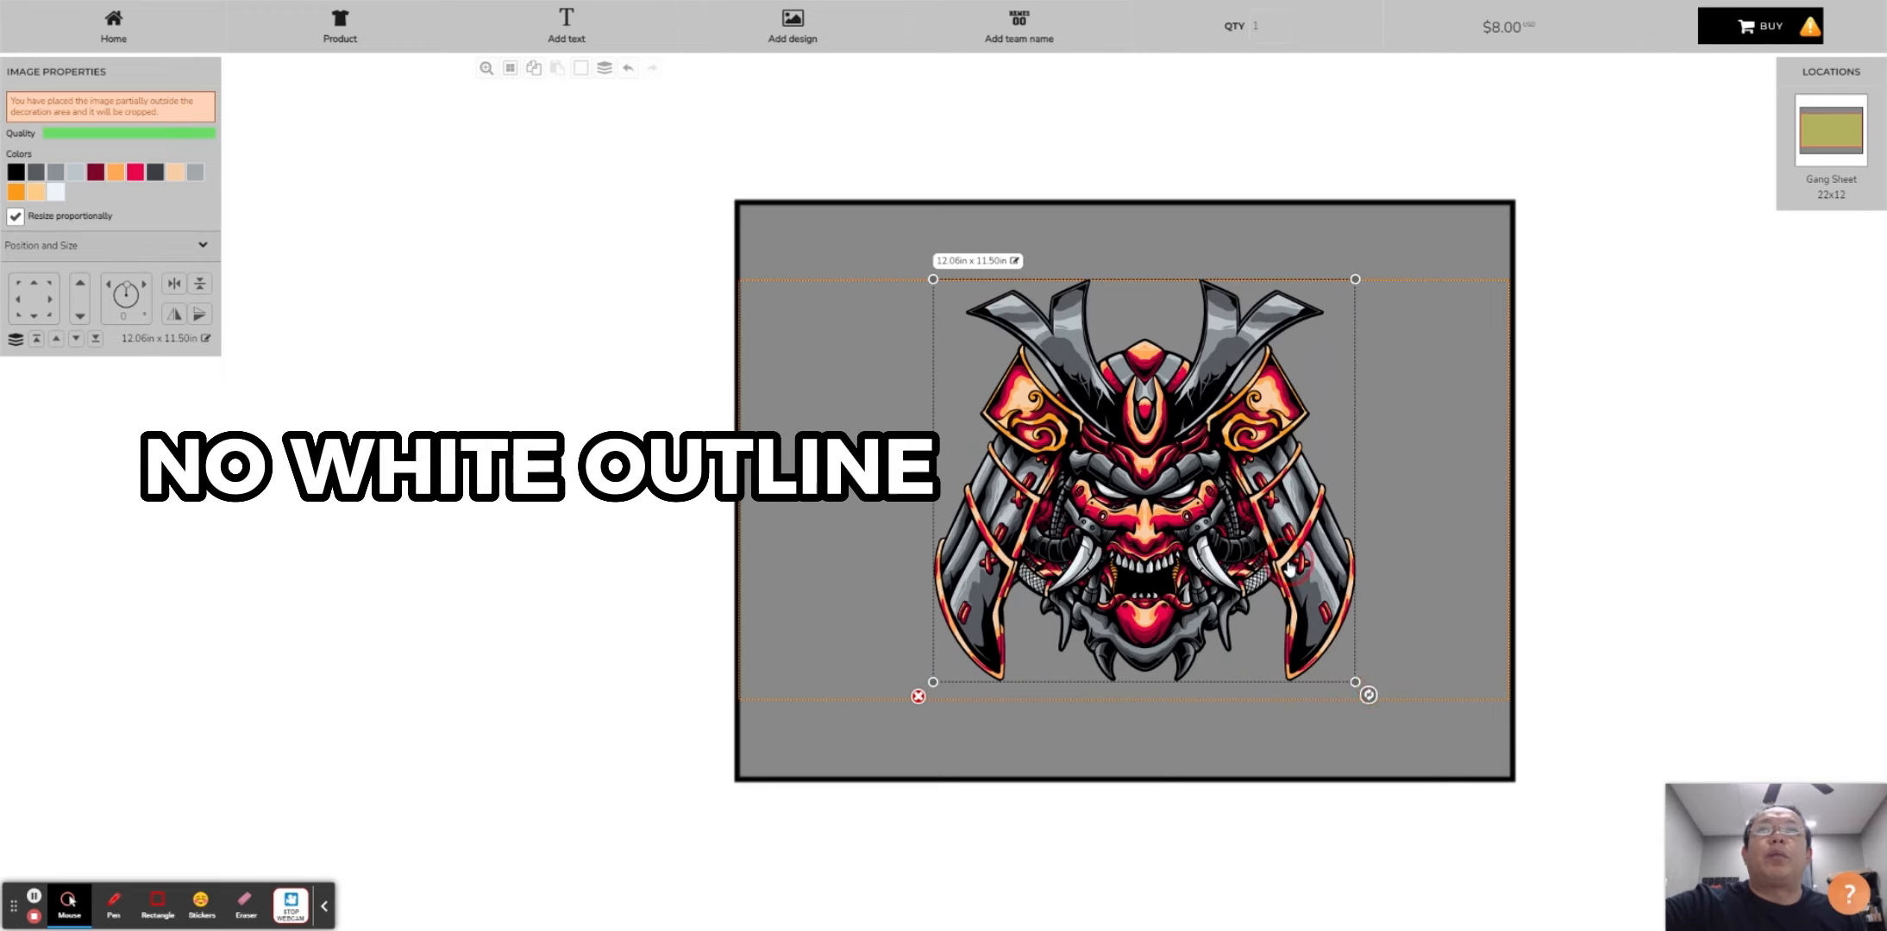
pyautogui.moveTo(1291, 571); pyautogui.dragTo(1261, 586)
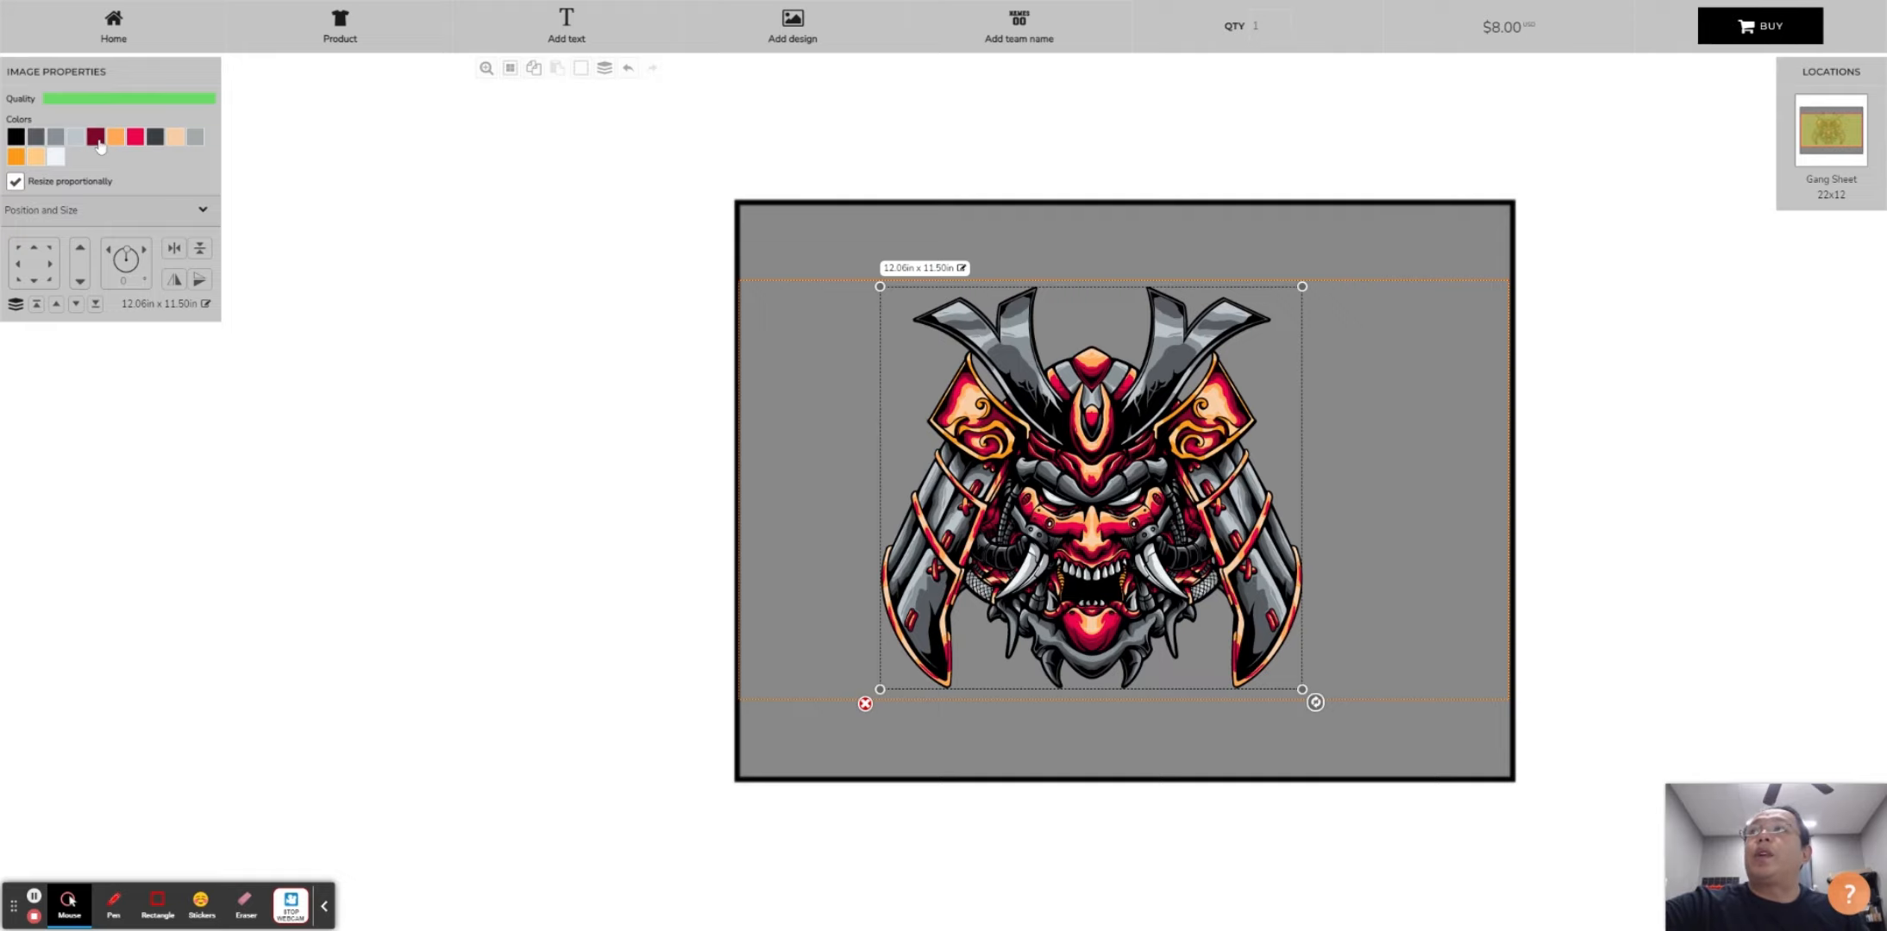
pyautogui.click(135, 136)
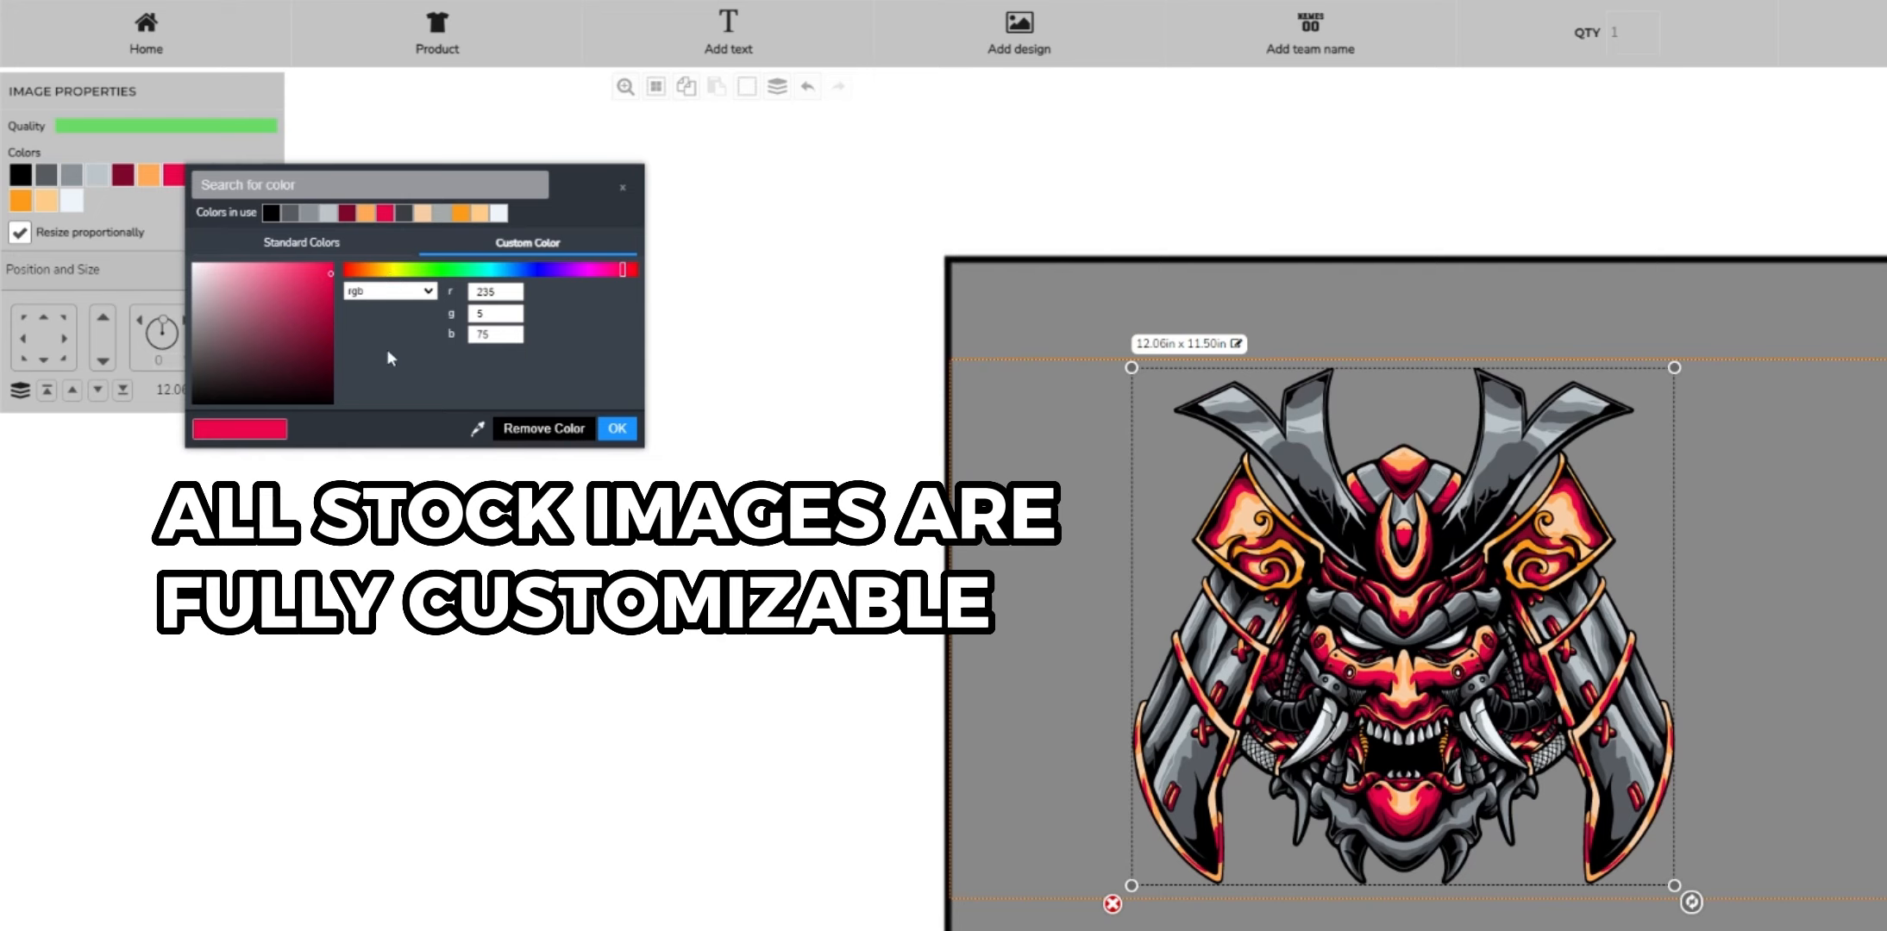
pyautogui.click(281, 265)
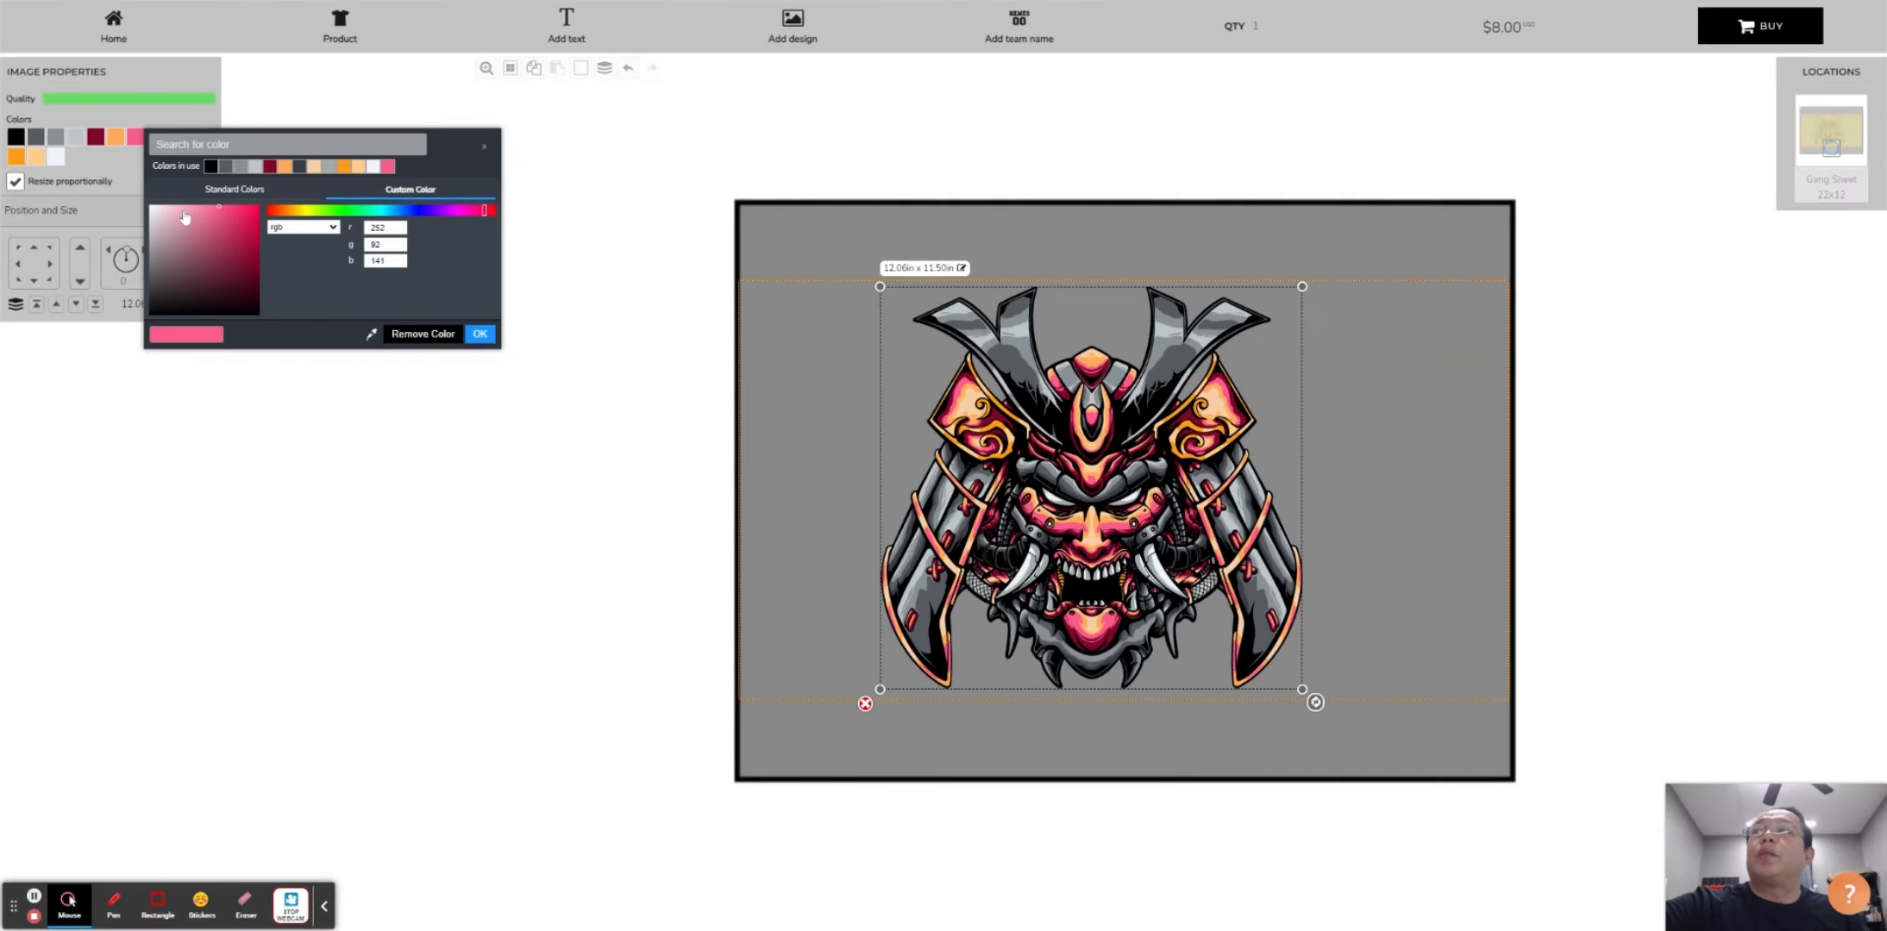
pyautogui.click(183, 214)
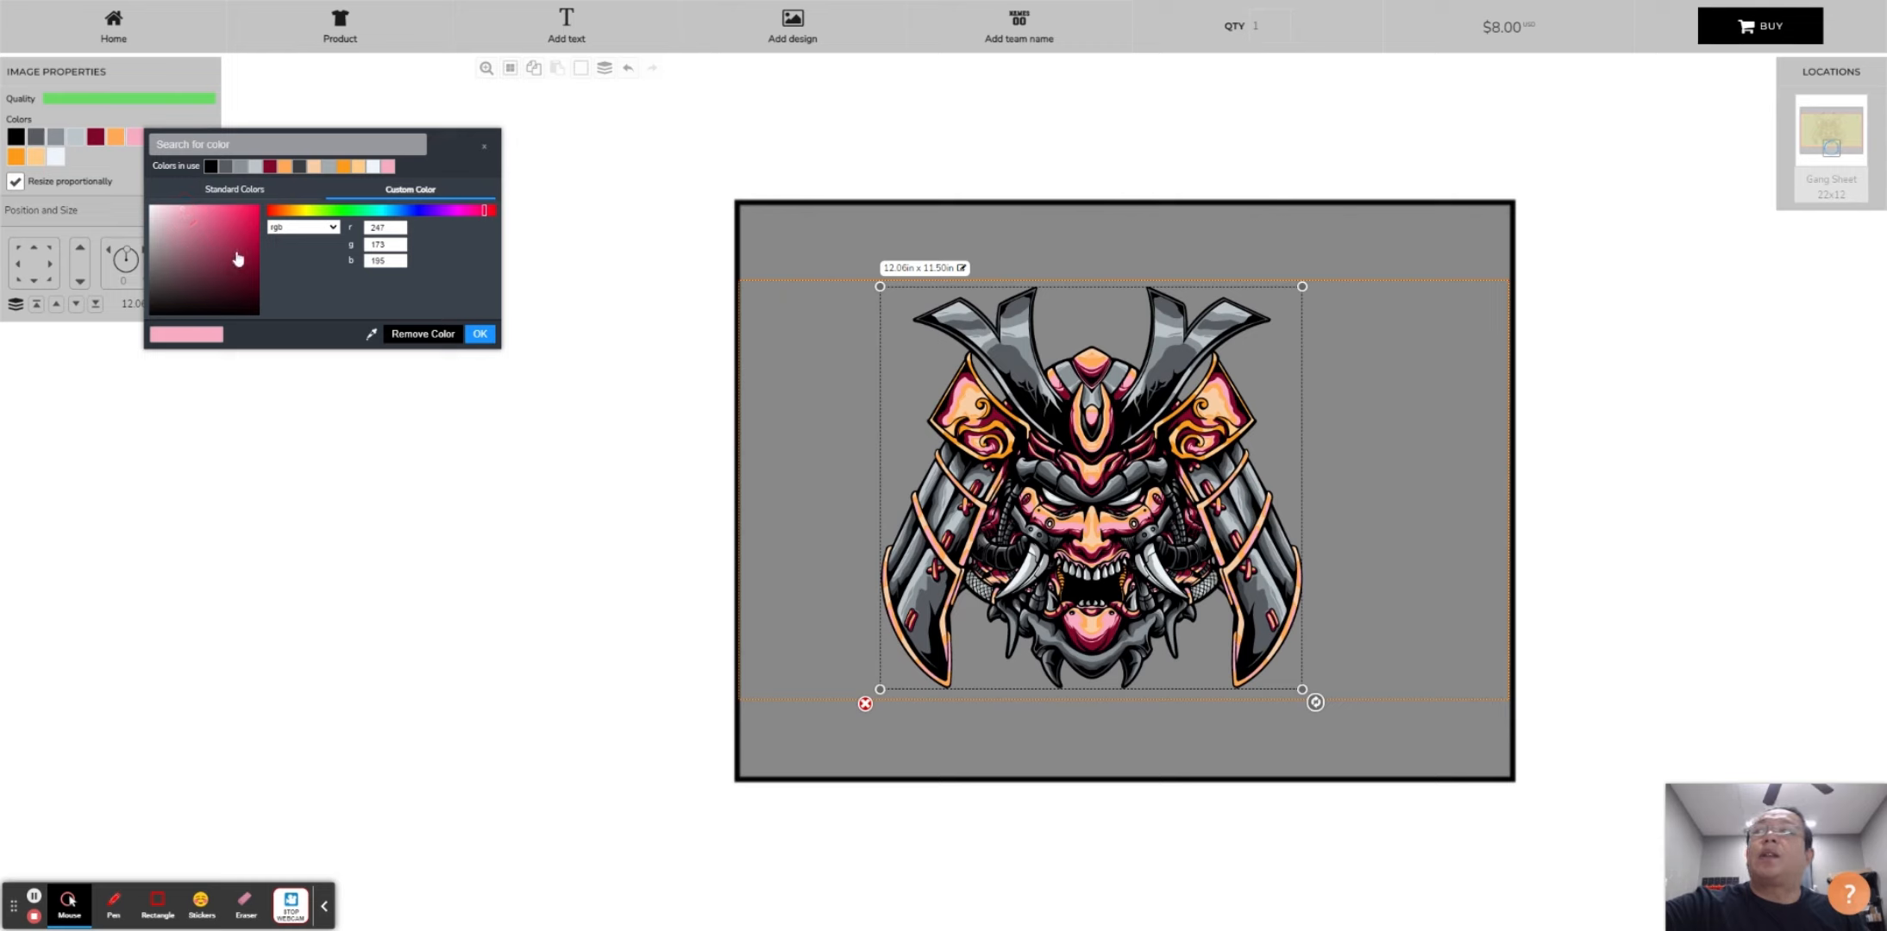
pyautogui.click(244, 251)
pyautogui.click(2, 196)
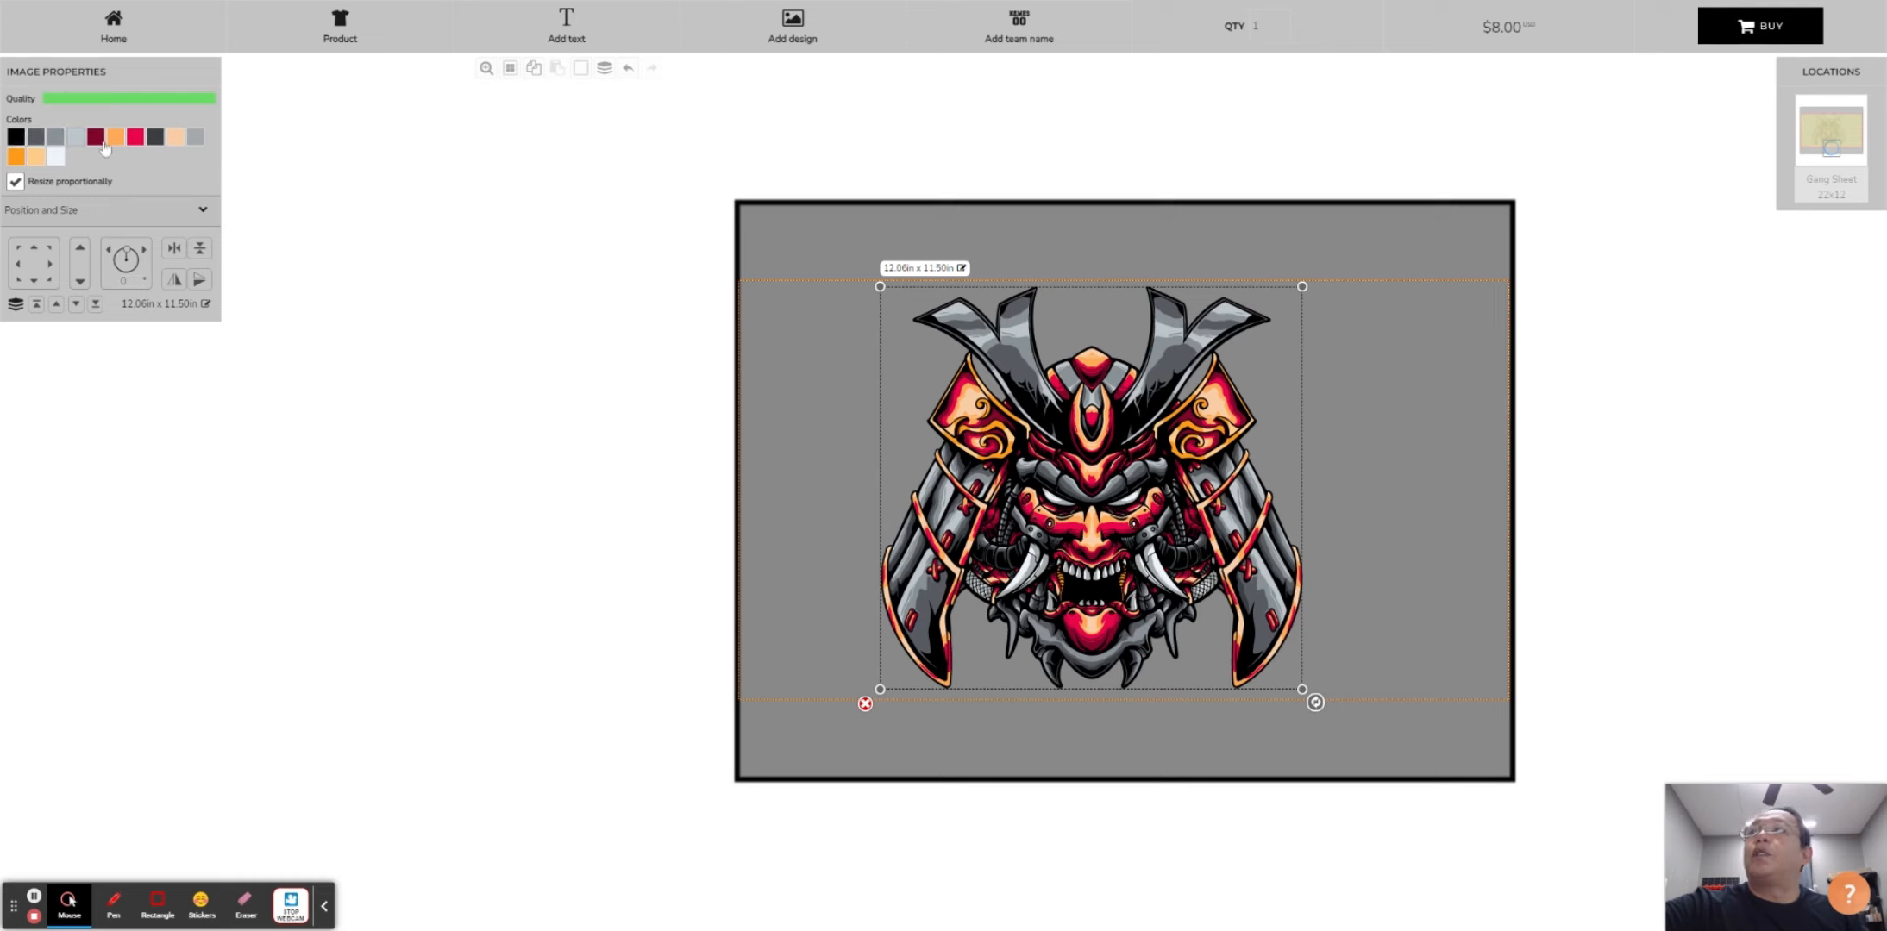
# Recolor the mask's dark red to golden brown and its bright red to orange, and move it toward the sheet's left edge
pyautogui.click(100, 141)
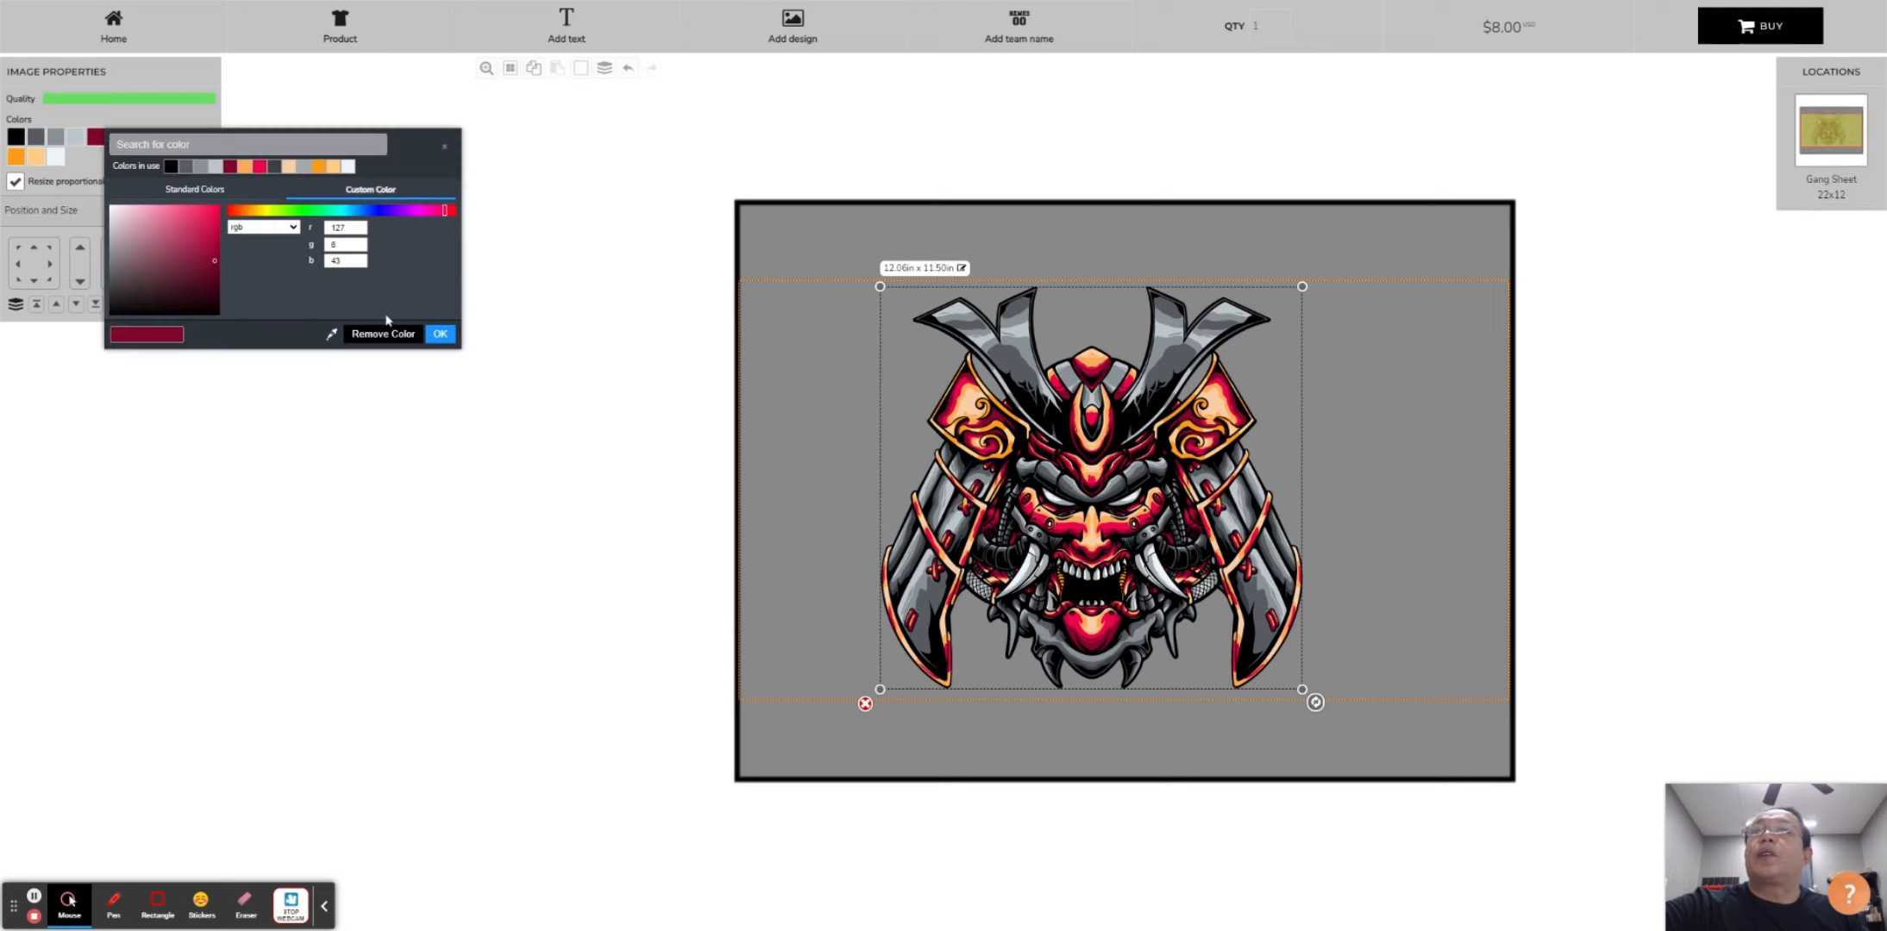
pyautogui.click(250, 210)
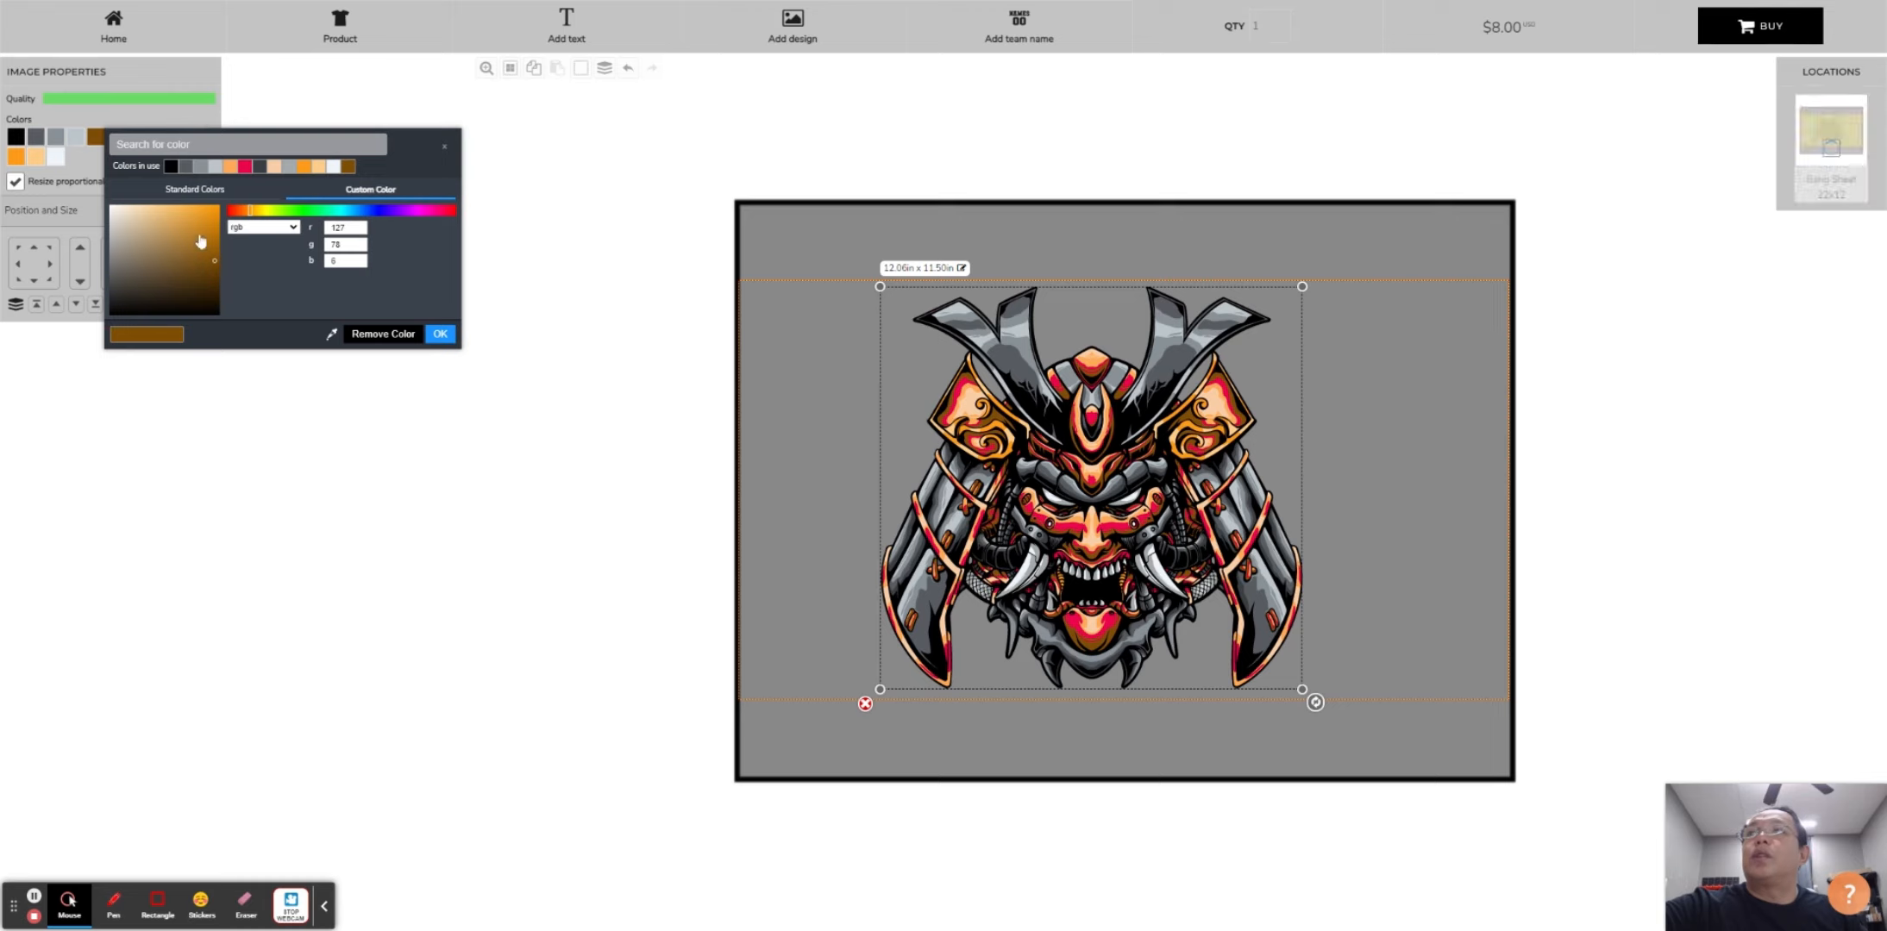
pyautogui.click(206, 252)
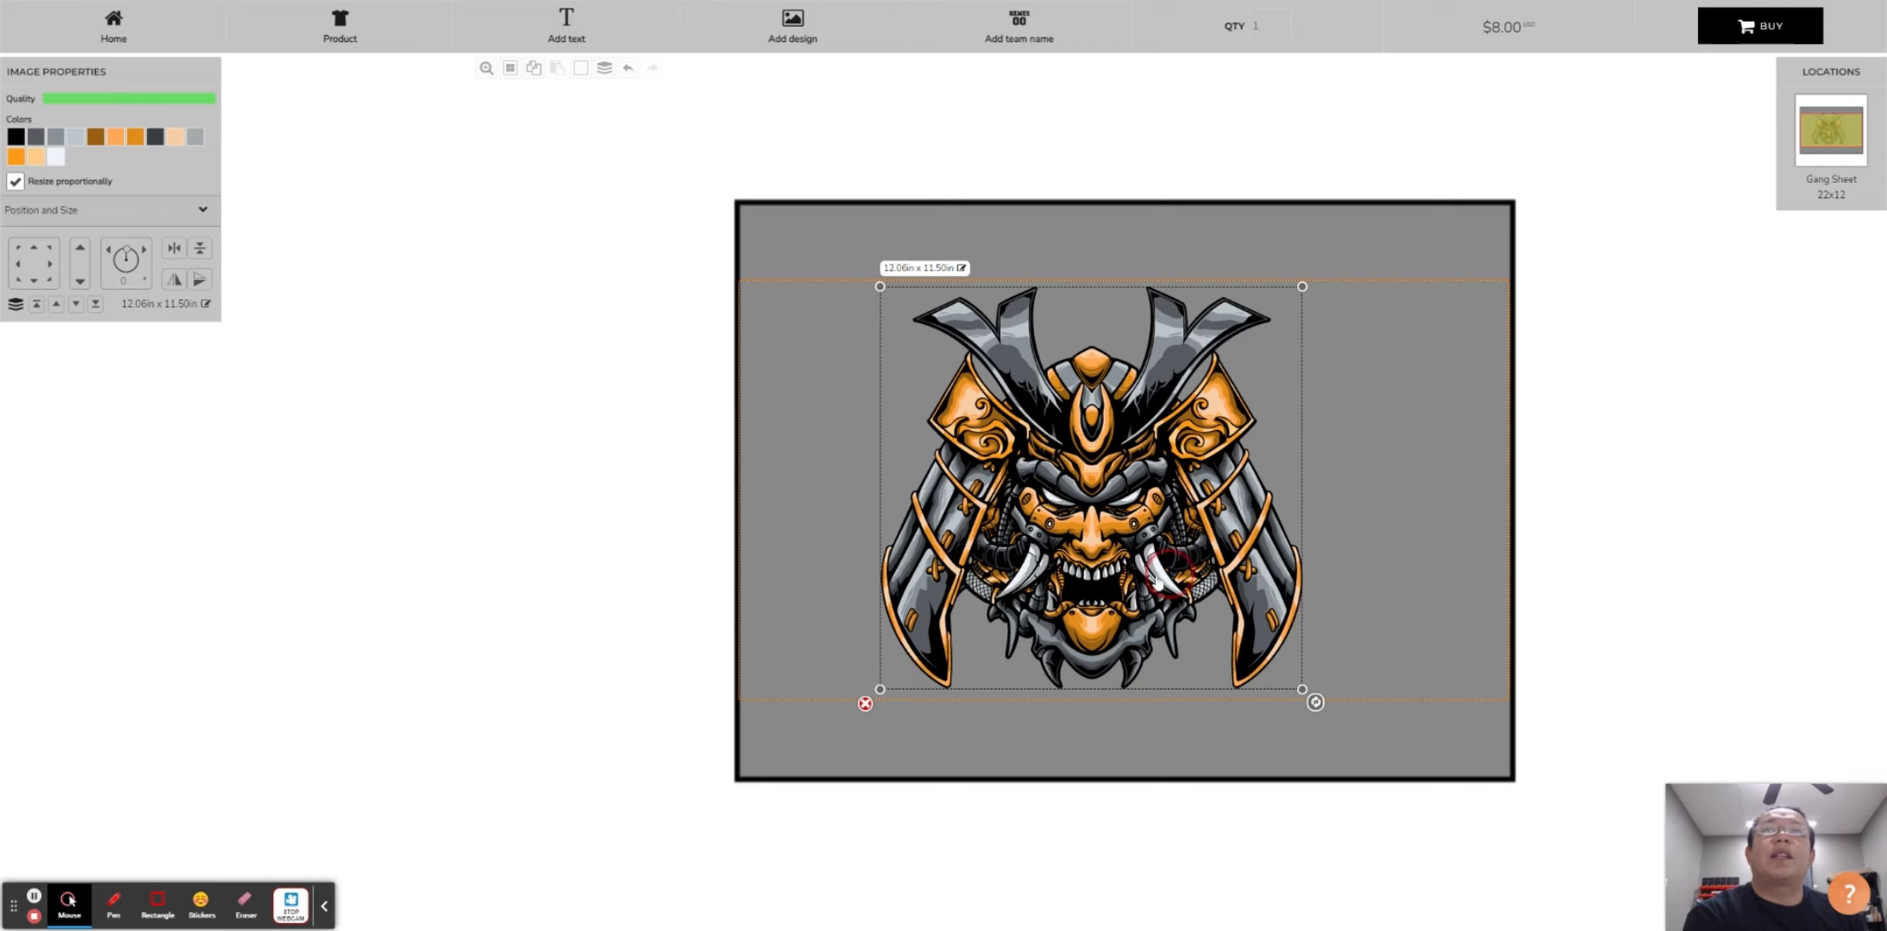
pyautogui.moveTo(1170, 581); pyautogui.dragTo(1067, 584)
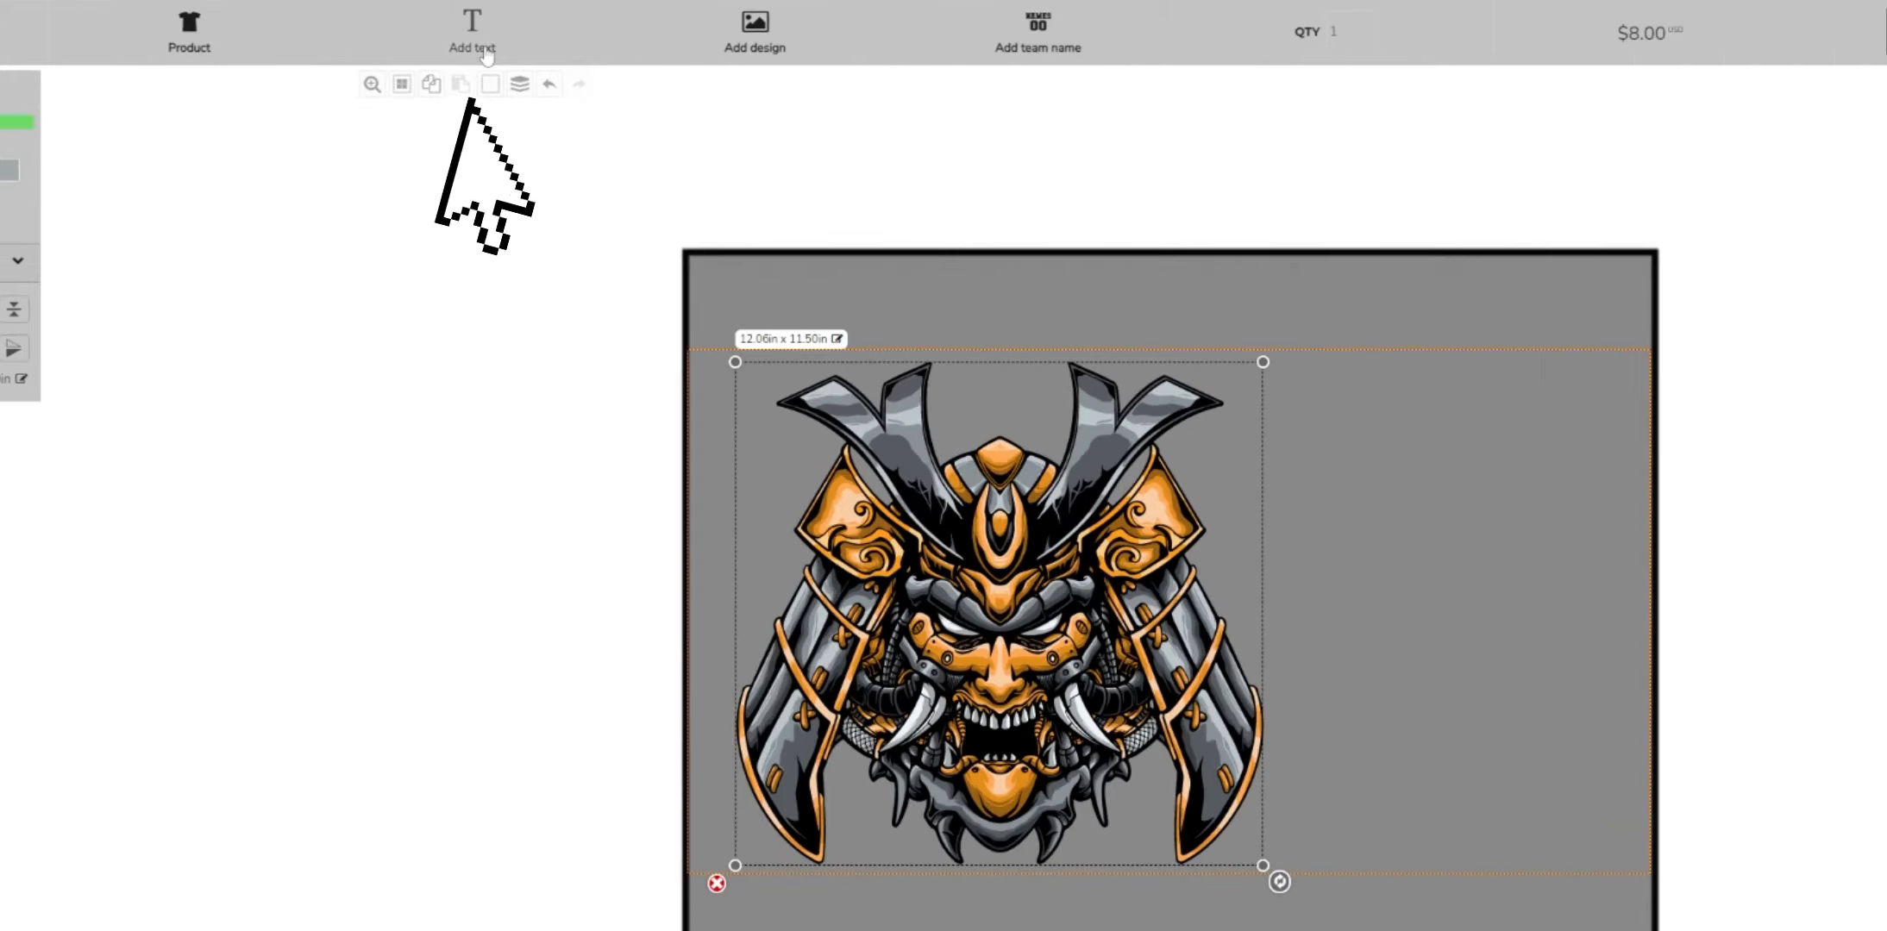
# Add the text "HANYA" to the gang sheet and color it with the bright orange already used in the mask
pyautogui.click(565, 26)
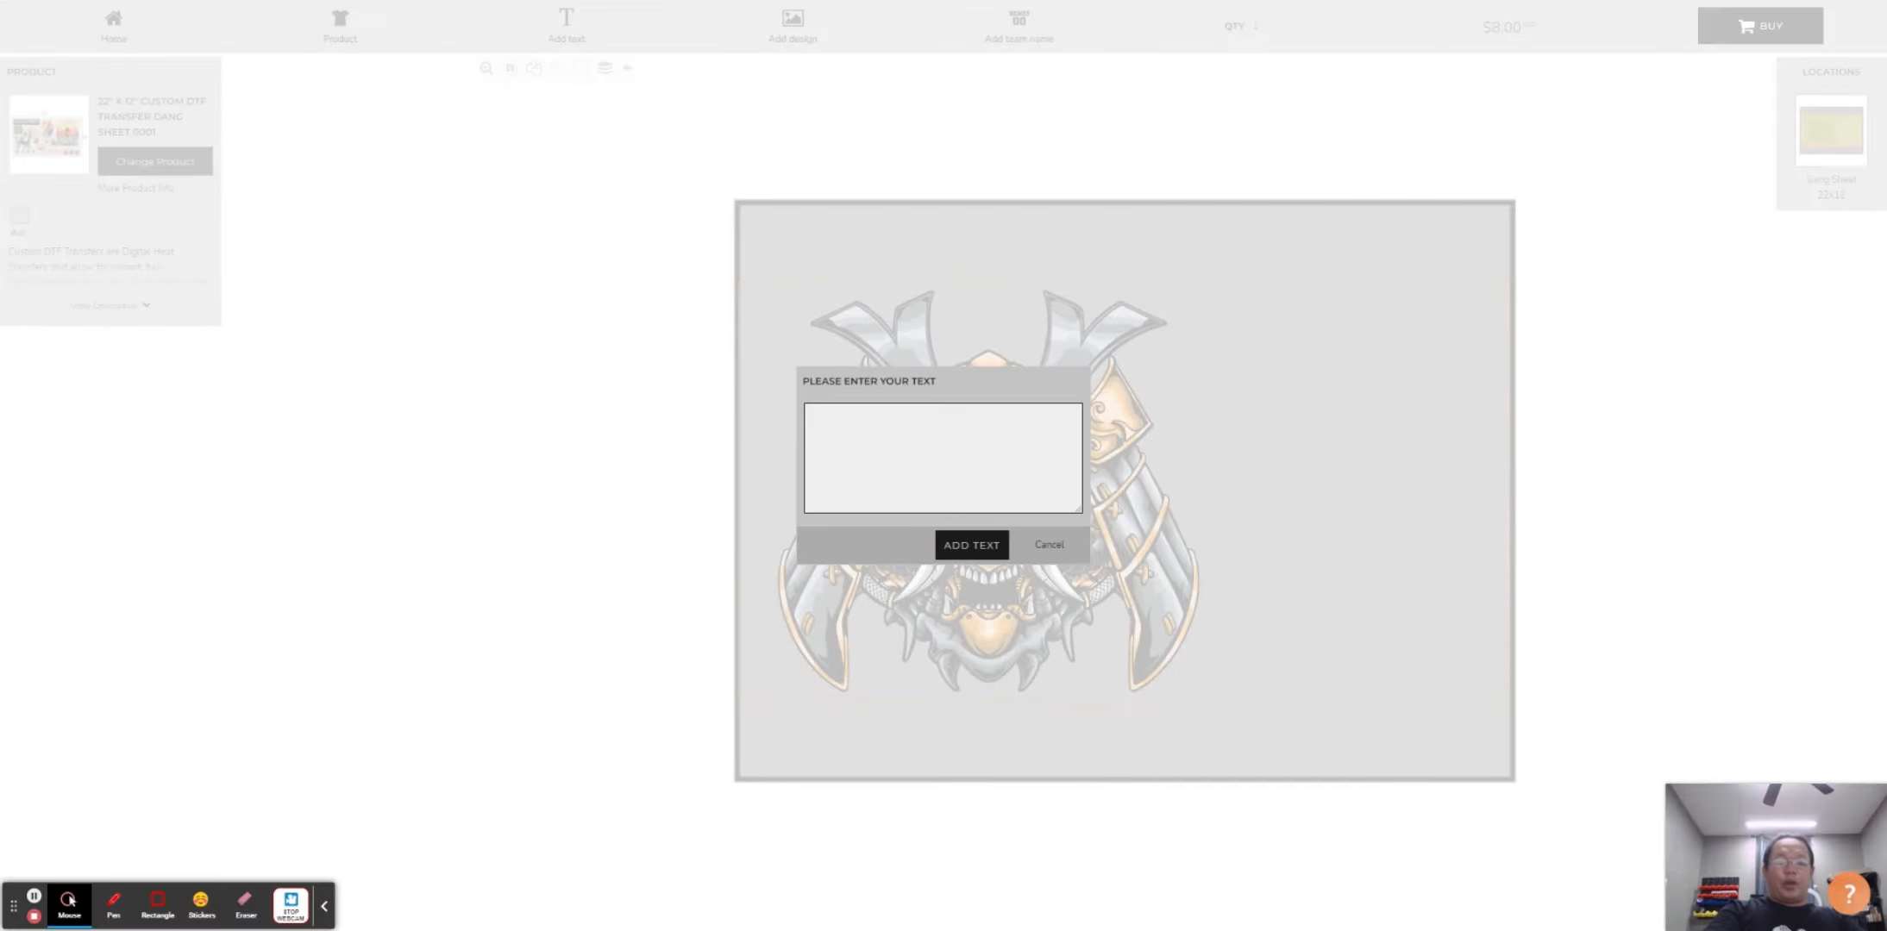
pyautogui.write('HANYA')
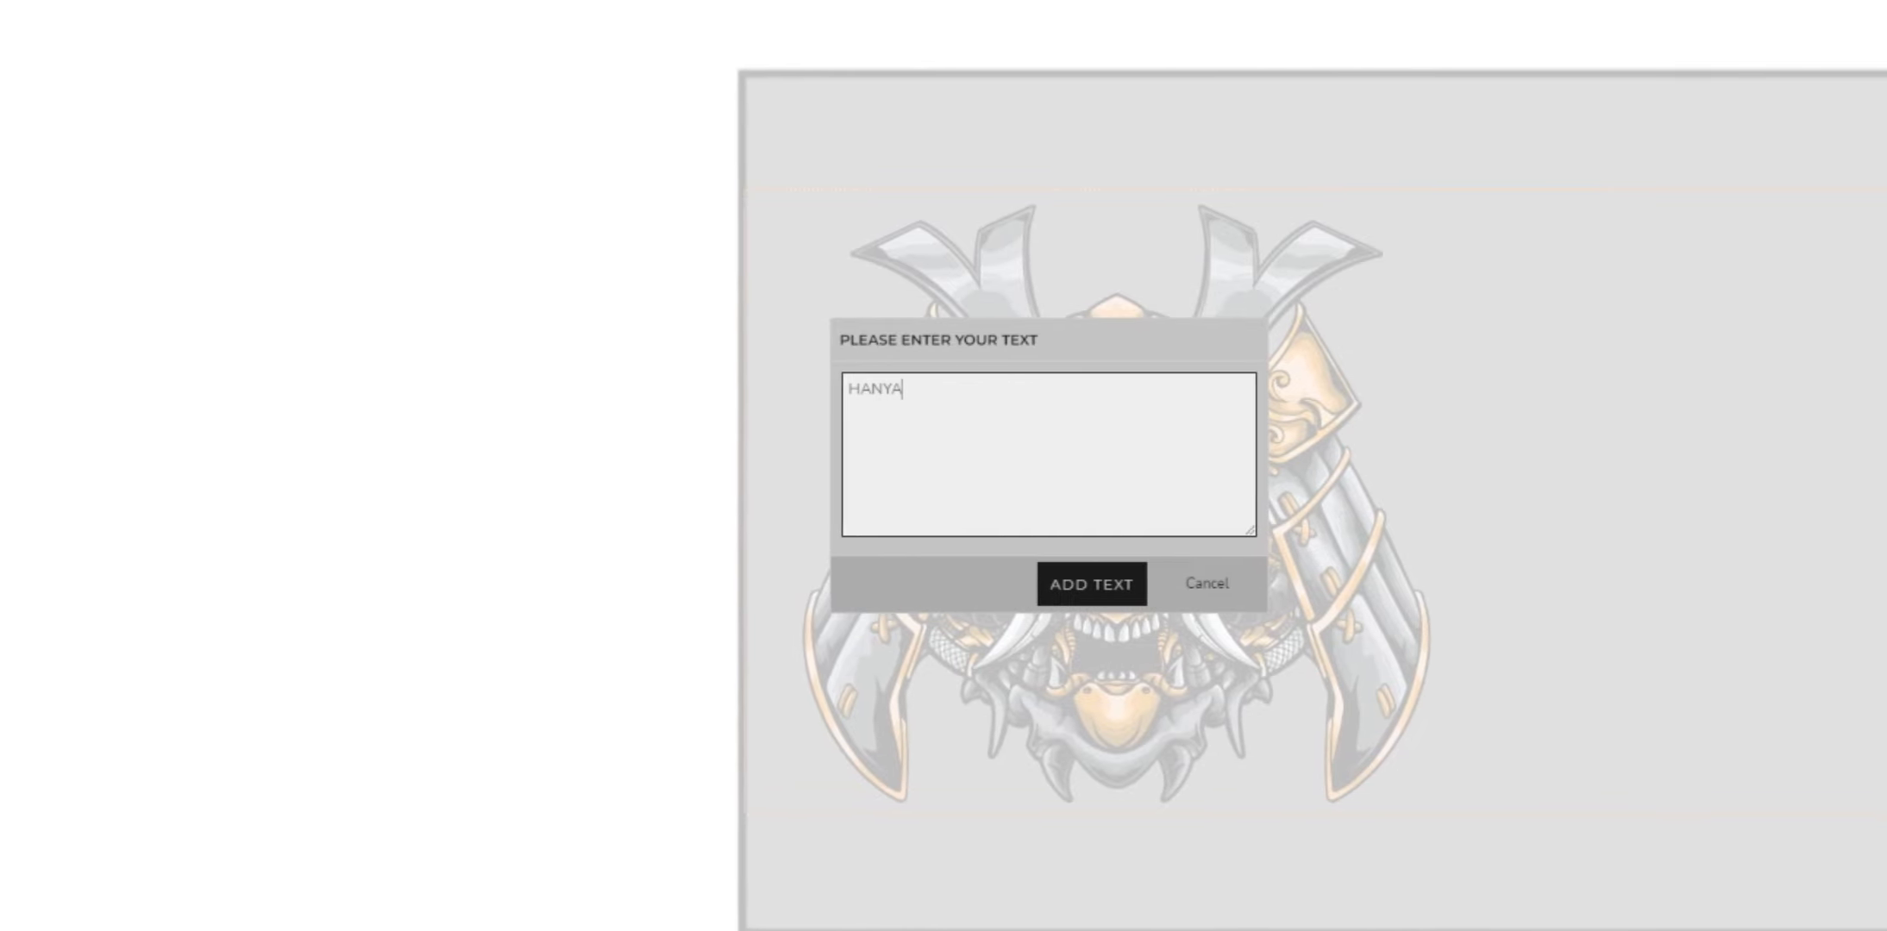
pyautogui.click(988, 543)
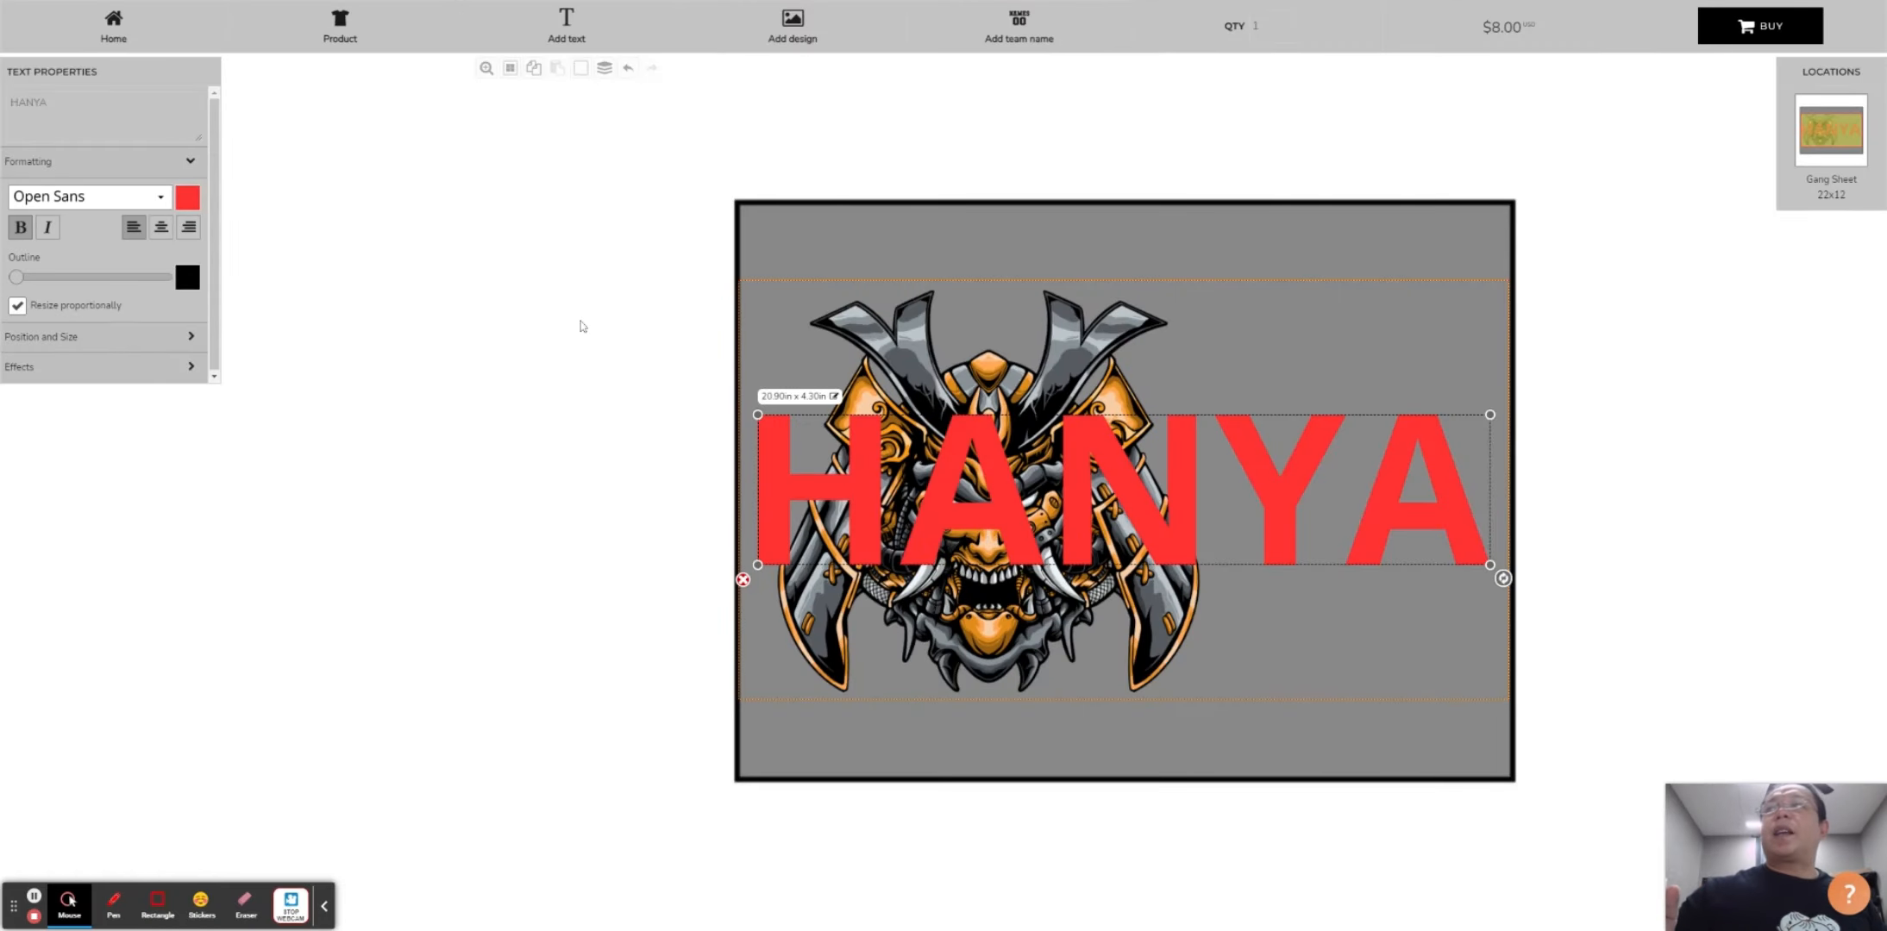
pyautogui.click(187, 198)
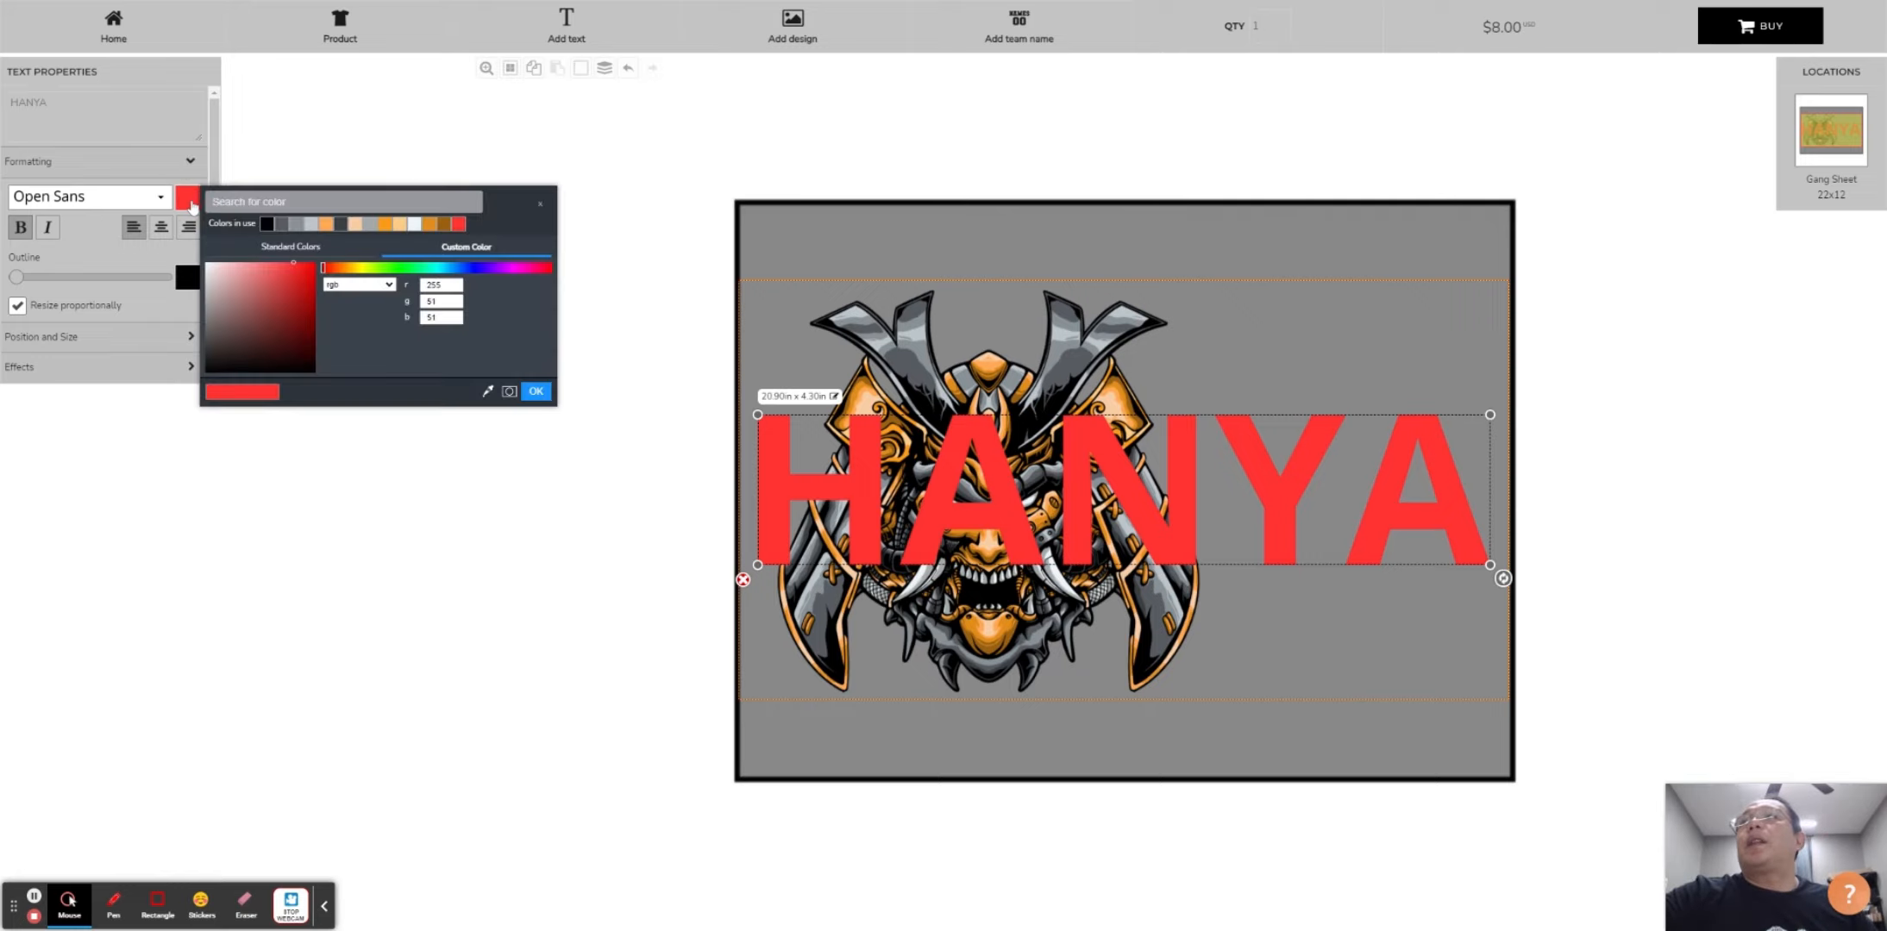
pyautogui.click(385, 226)
pyautogui.click(50, 294)
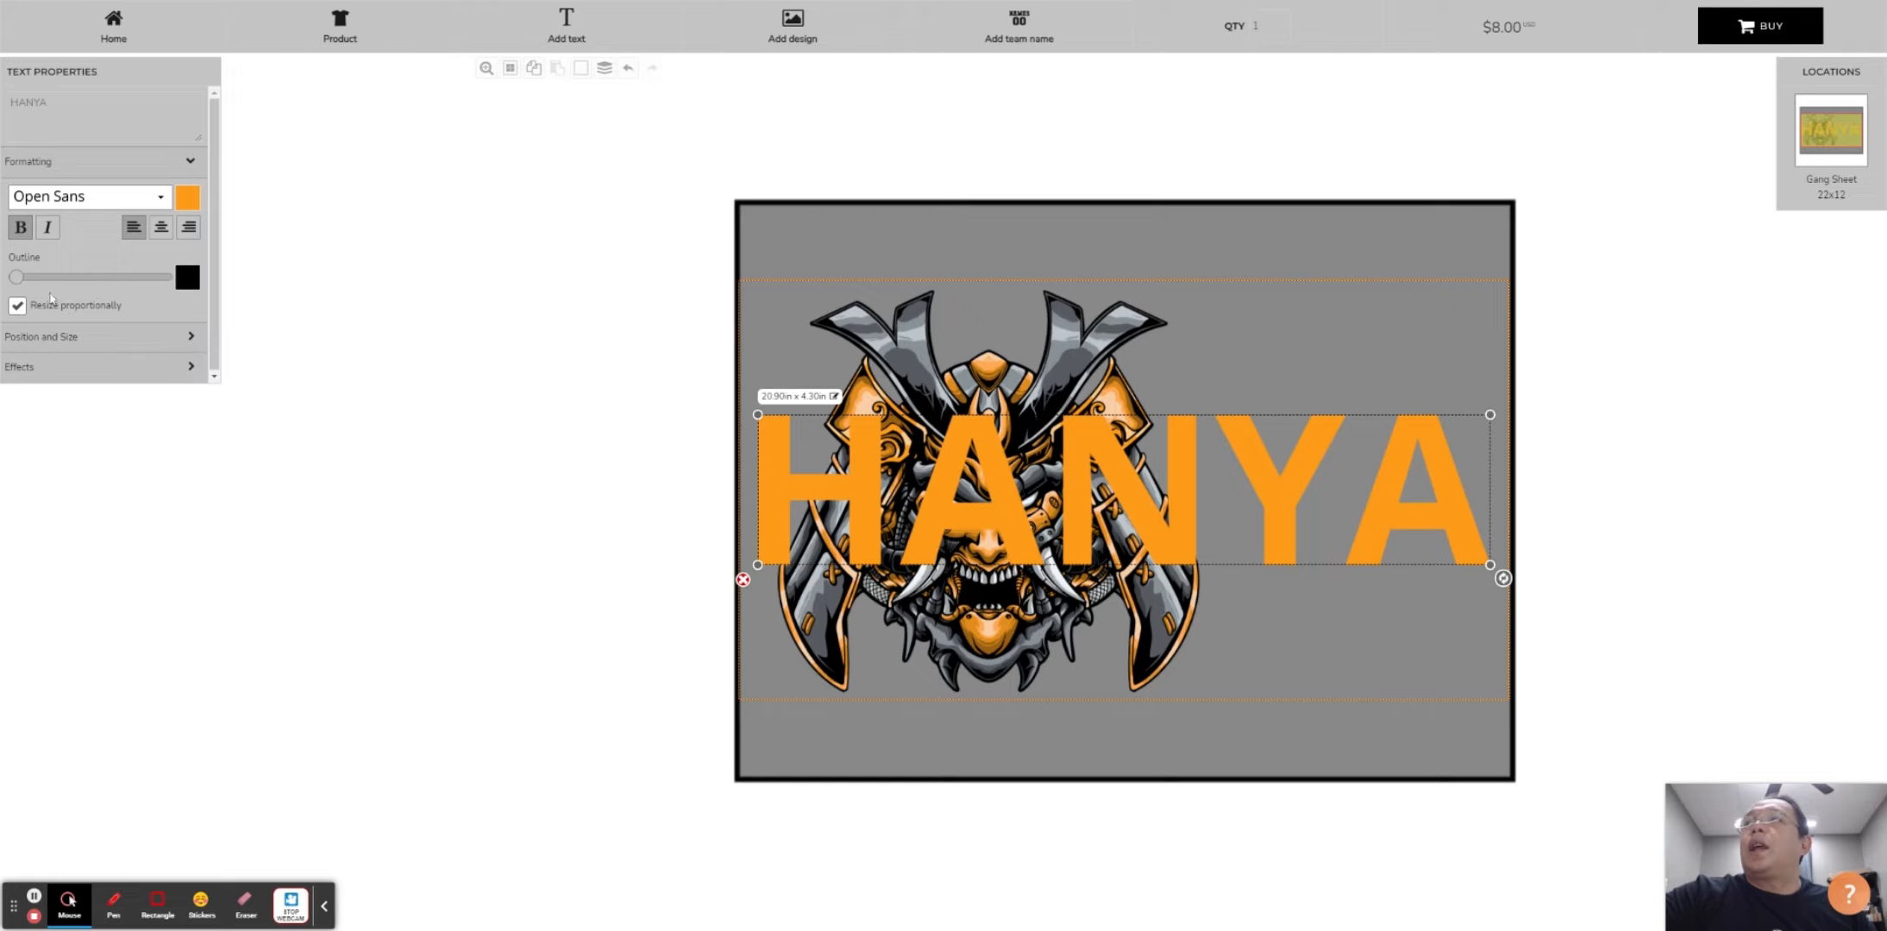
# Add a thin black outline to the HANYA text, leaving its font as Open Sans
pyautogui.click(17, 277)
pyautogui.moveTo(17, 276); pyautogui.dragTo(23, 276)
pyautogui.click(155, 197)
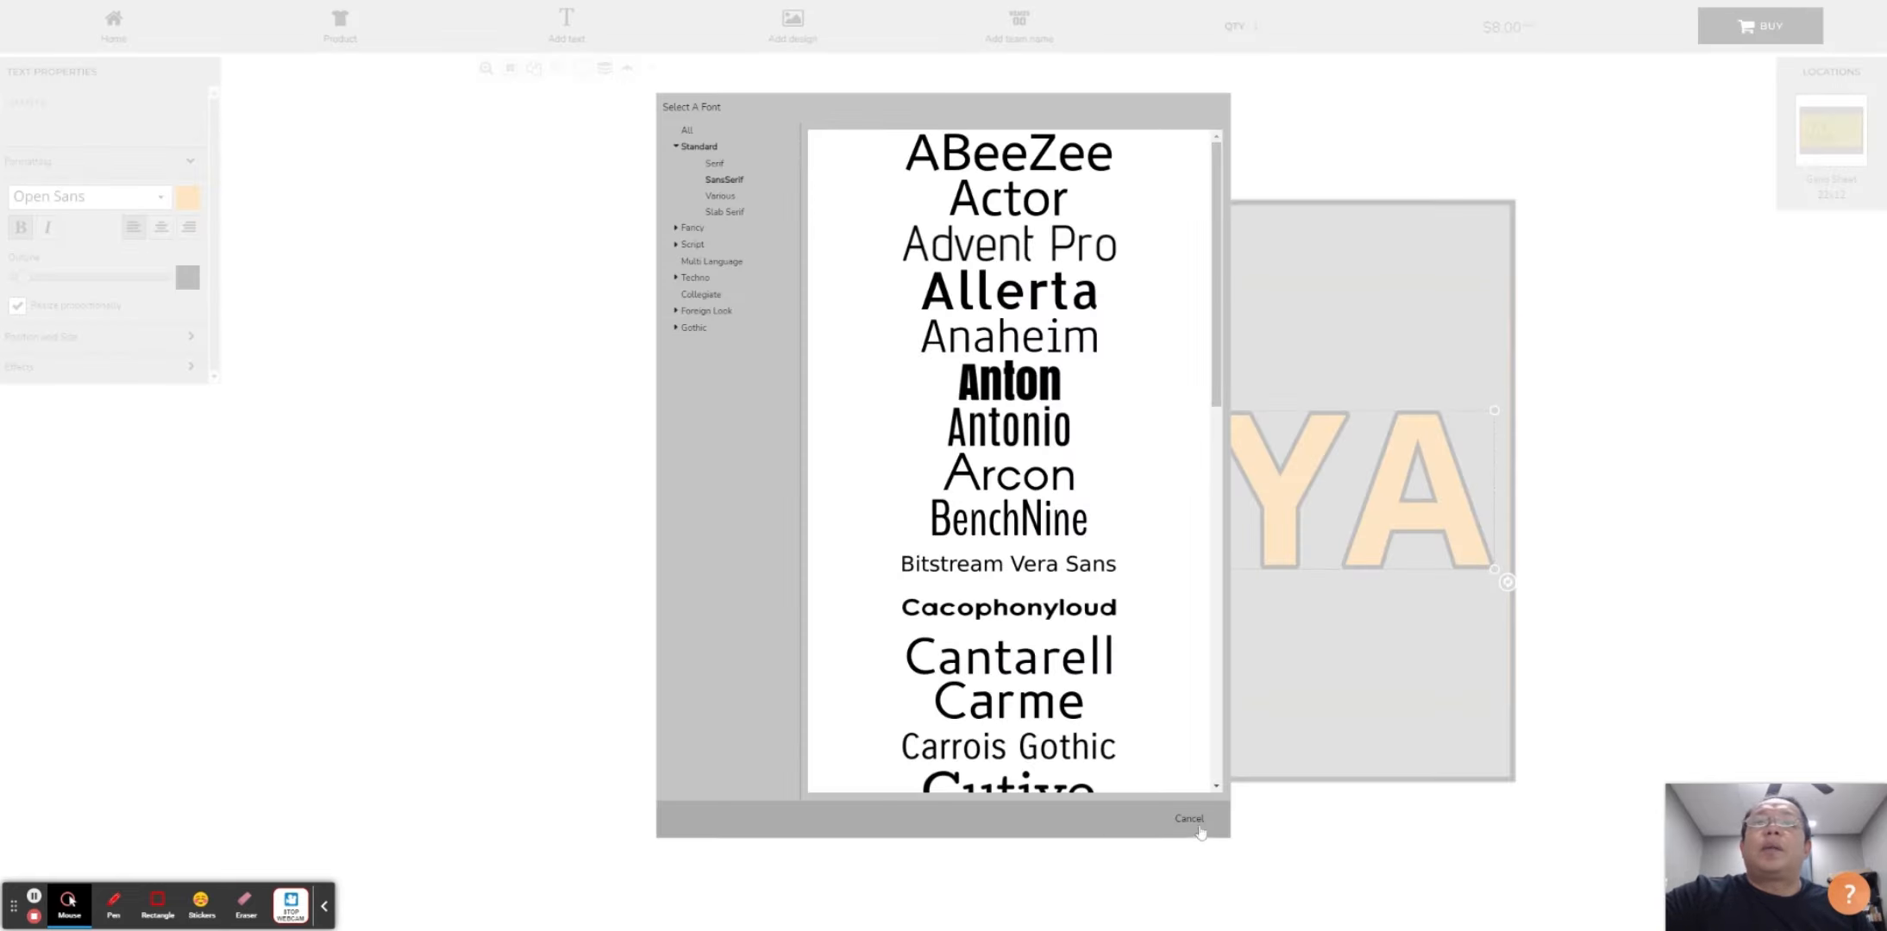
pyautogui.click(1186, 802)
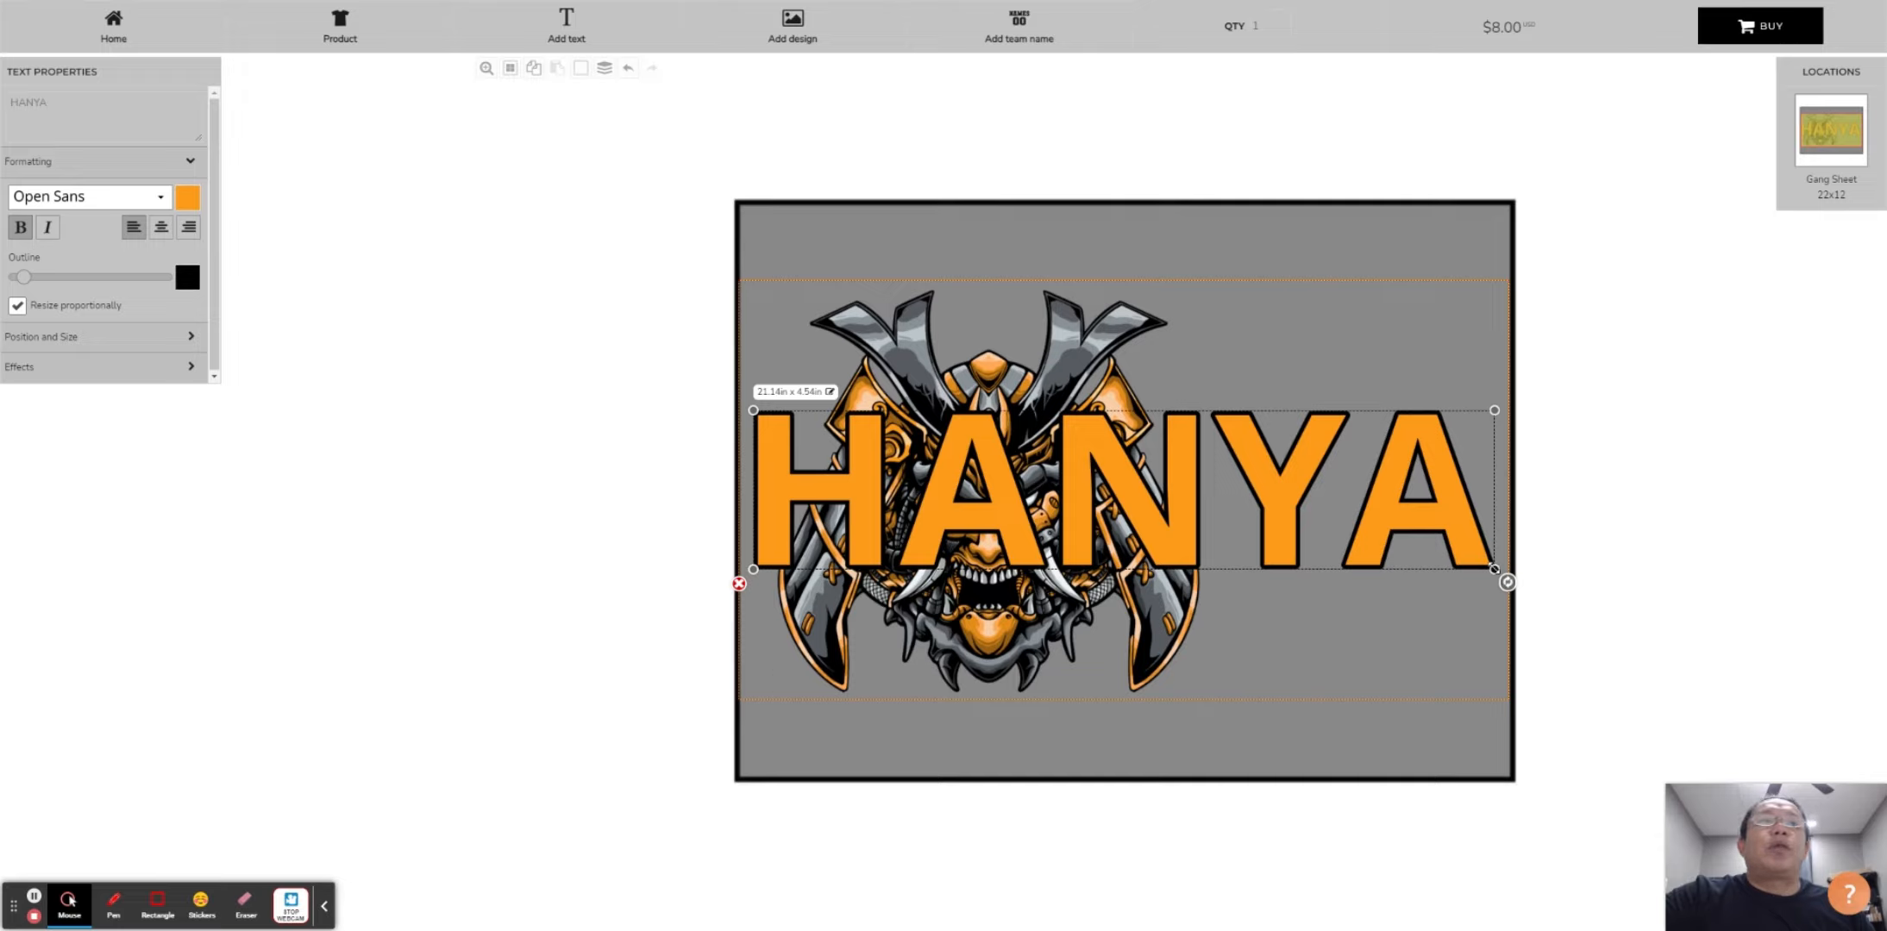
# Shrink the HANYA text and move it to the sheet's upper right; reduce the mask to about 10.43 x 9.95 in on the left
pyautogui.moveTo(1494, 569); pyautogui.dragTo(1193, 504)
pyautogui.click(1164, 630)
pyautogui.moveTo(1200, 694)
pyautogui.mouseDown()
pyautogui.moveTo(1171, 666)
pyautogui.moveTo(1188, 683)
pyautogui.mouseUp()
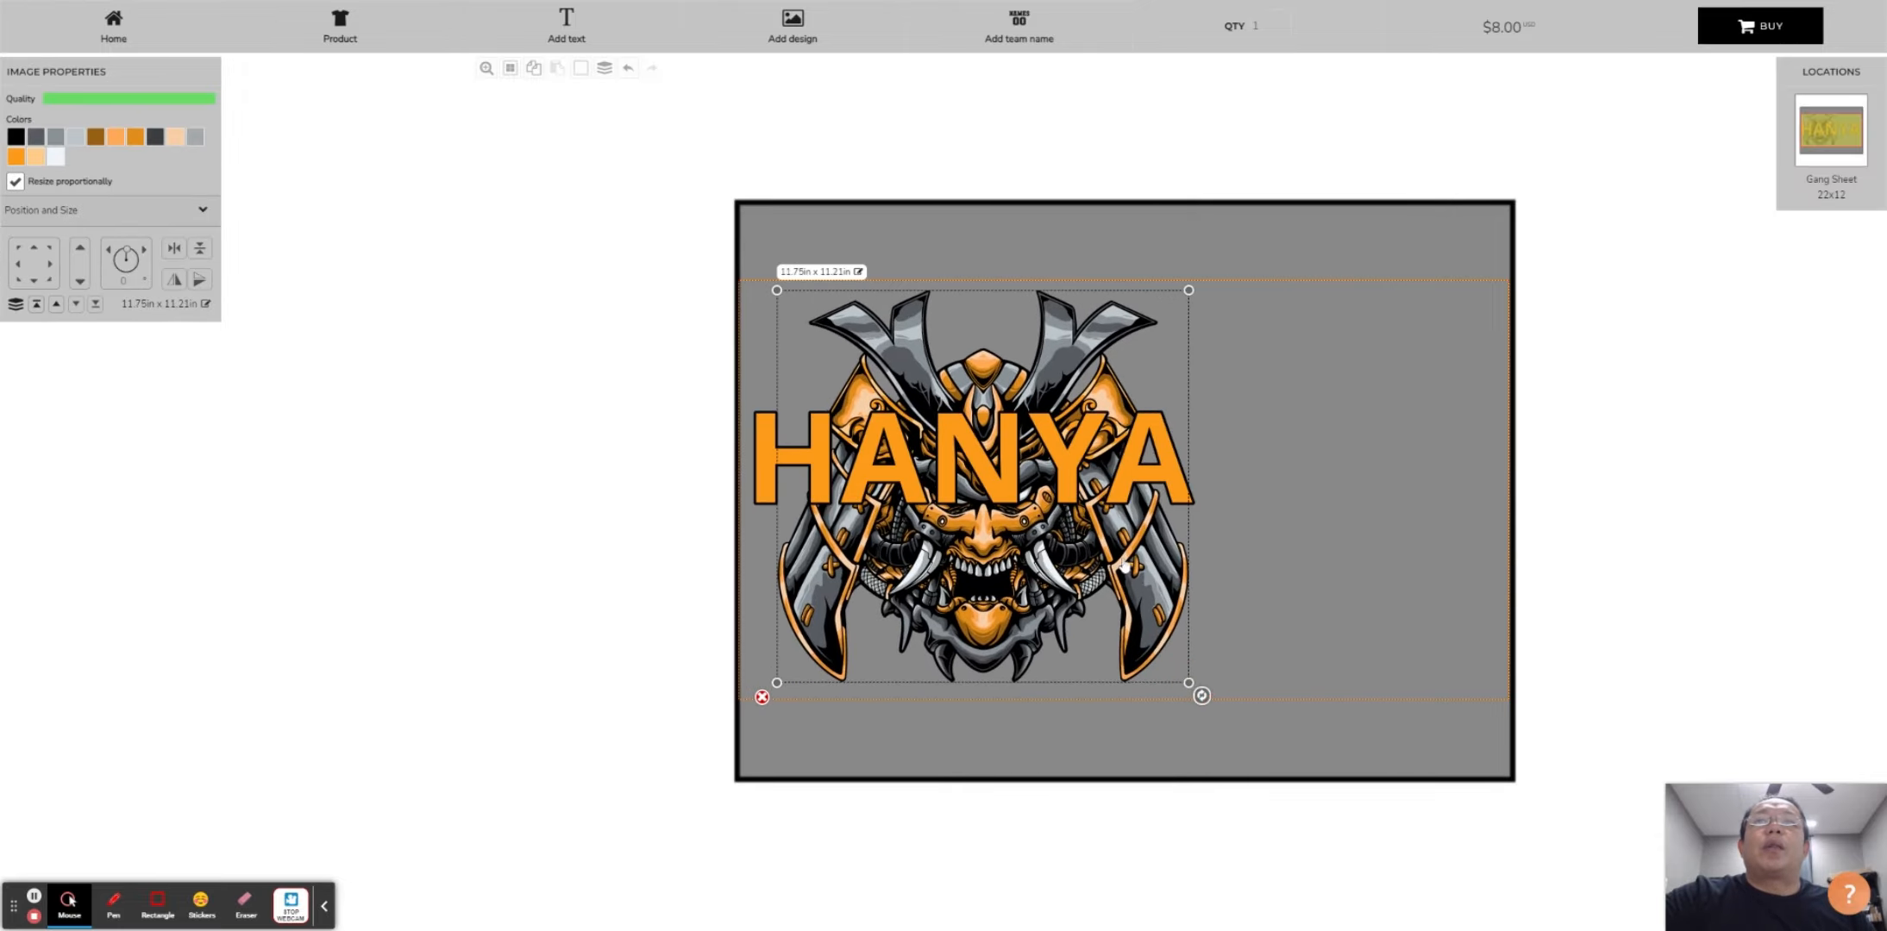
pyautogui.moveTo(1123, 487); pyautogui.dragTo(1253, 500)
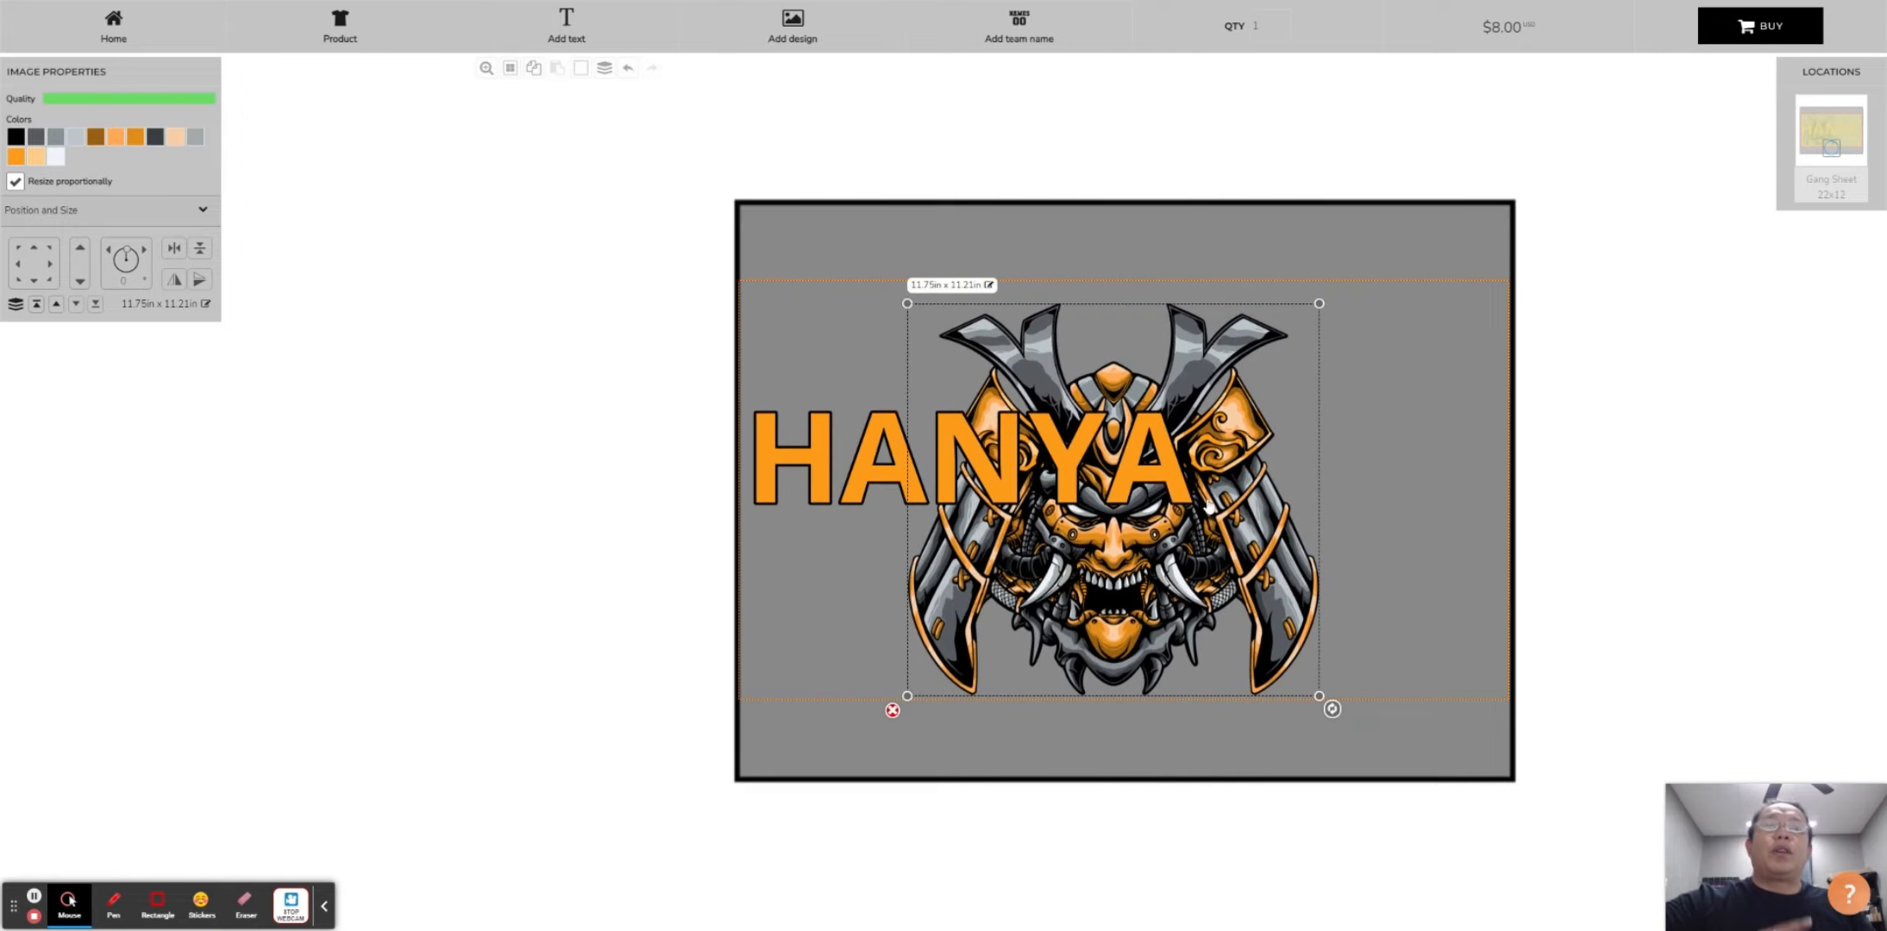
pyautogui.moveTo(1189, 448); pyautogui.dragTo(1444, 320)
pyautogui.moveTo(1158, 537); pyautogui.dragTo(1046, 524)
pyautogui.moveTo(1209, 682); pyautogui.dragTo(1180, 659)
pyautogui.moveTo(796, 659)
pyautogui.mouseDown()
pyautogui.moveTo(914, 611)
pyautogui.moveTo(807, 649)
pyautogui.mouseUp()
pyautogui.moveTo(1192, 662)
pyautogui.mouseDown()
pyautogui.moveTo(1164, 633)
pyautogui.moveTo(1185, 655)
pyautogui.mouseUp()
# Set the samurai mask's width to 9.5 in by editing its numerical dimensions, keeping it proportional
pyautogui.click(1340, 602)
pyautogui.click(1111, 562)
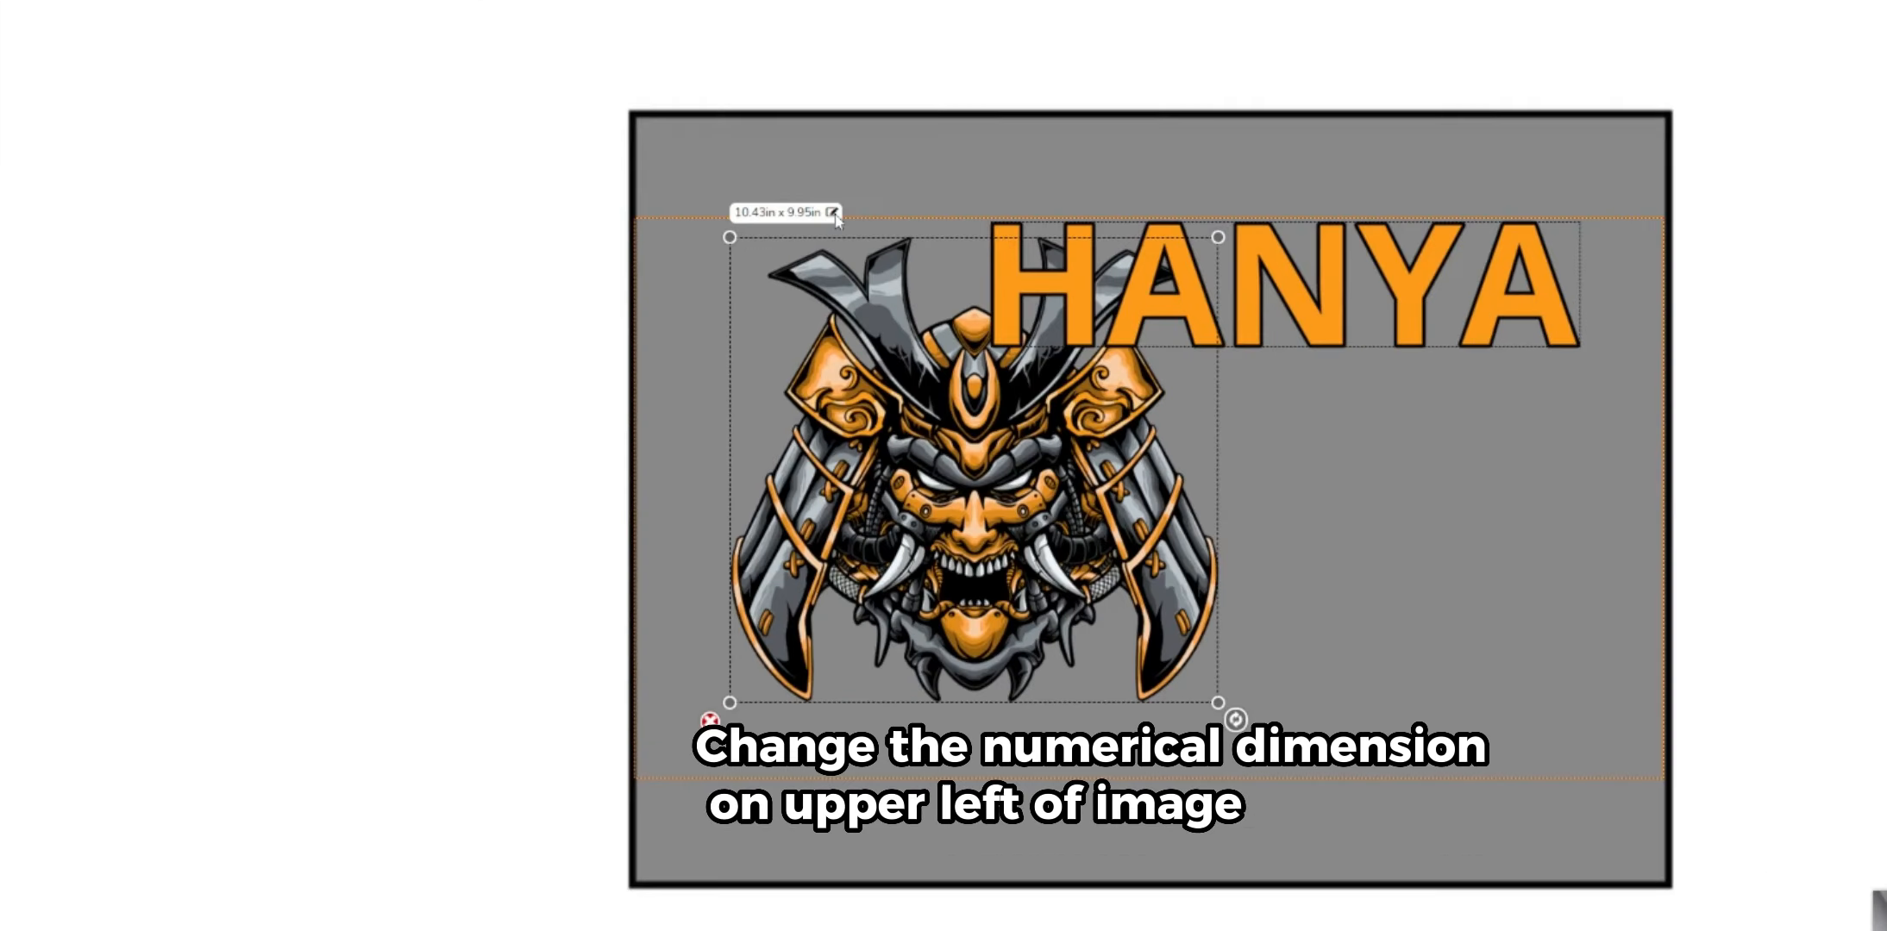
pyautogui.click(884, 276)
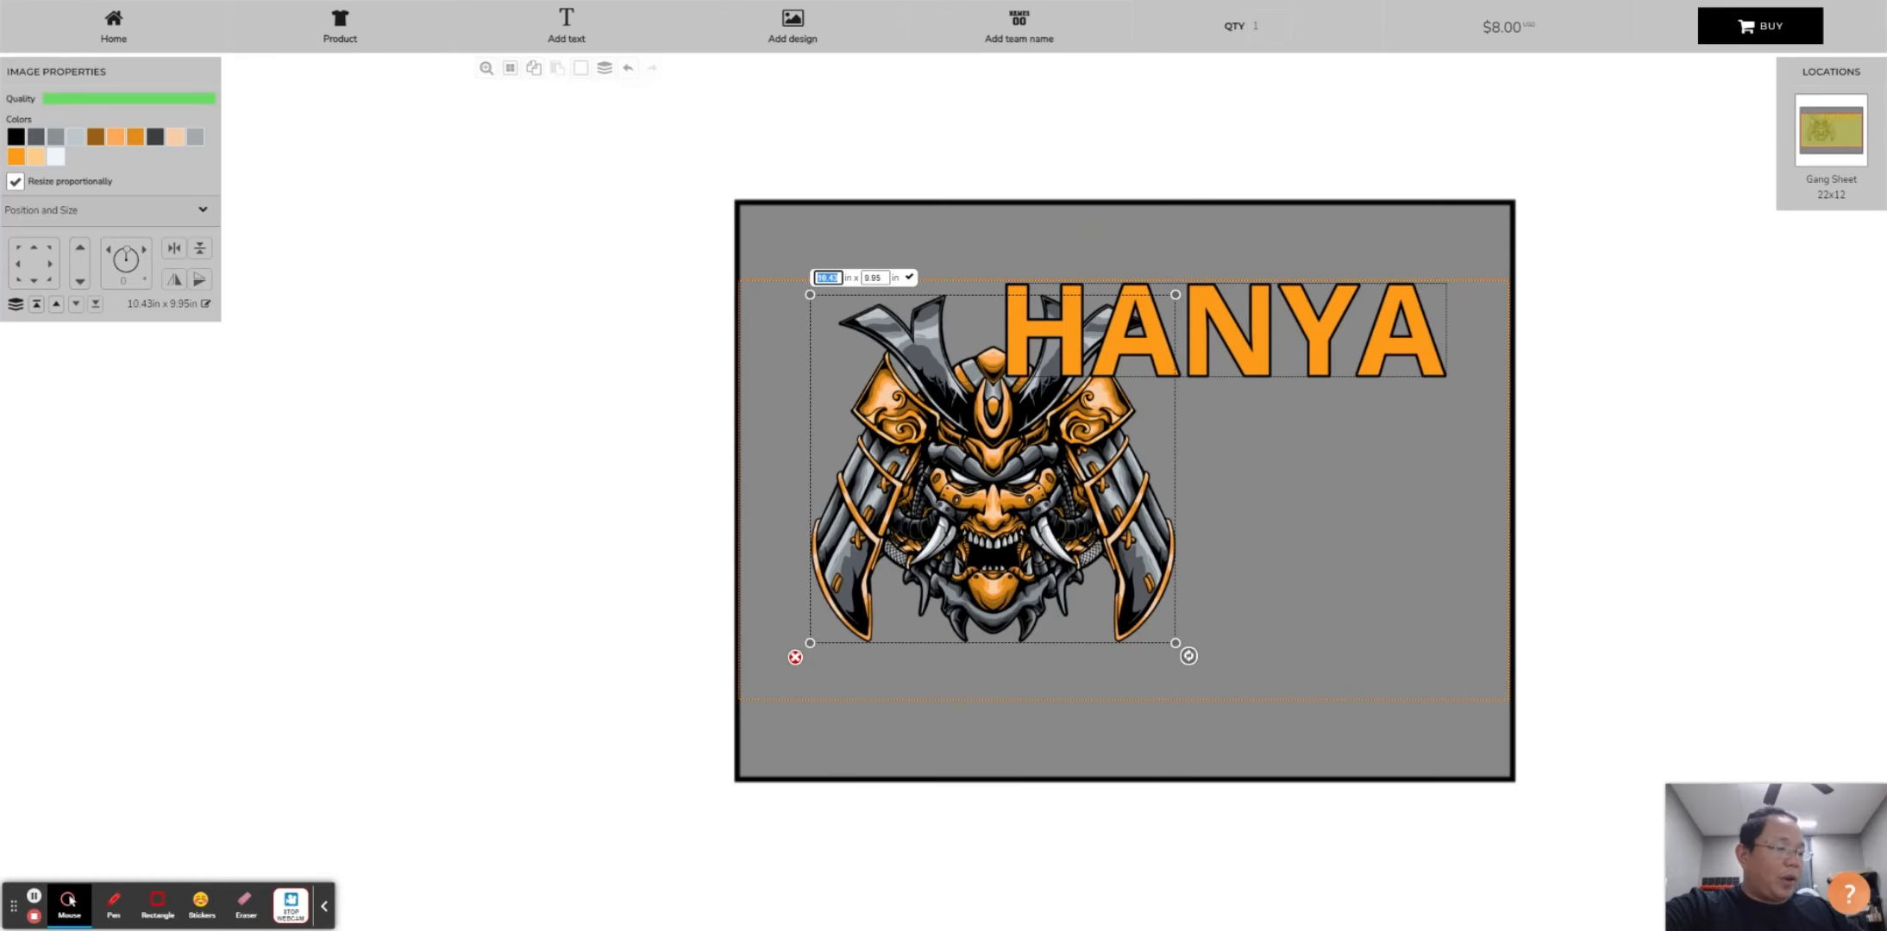
pyautogui.write('9.5')
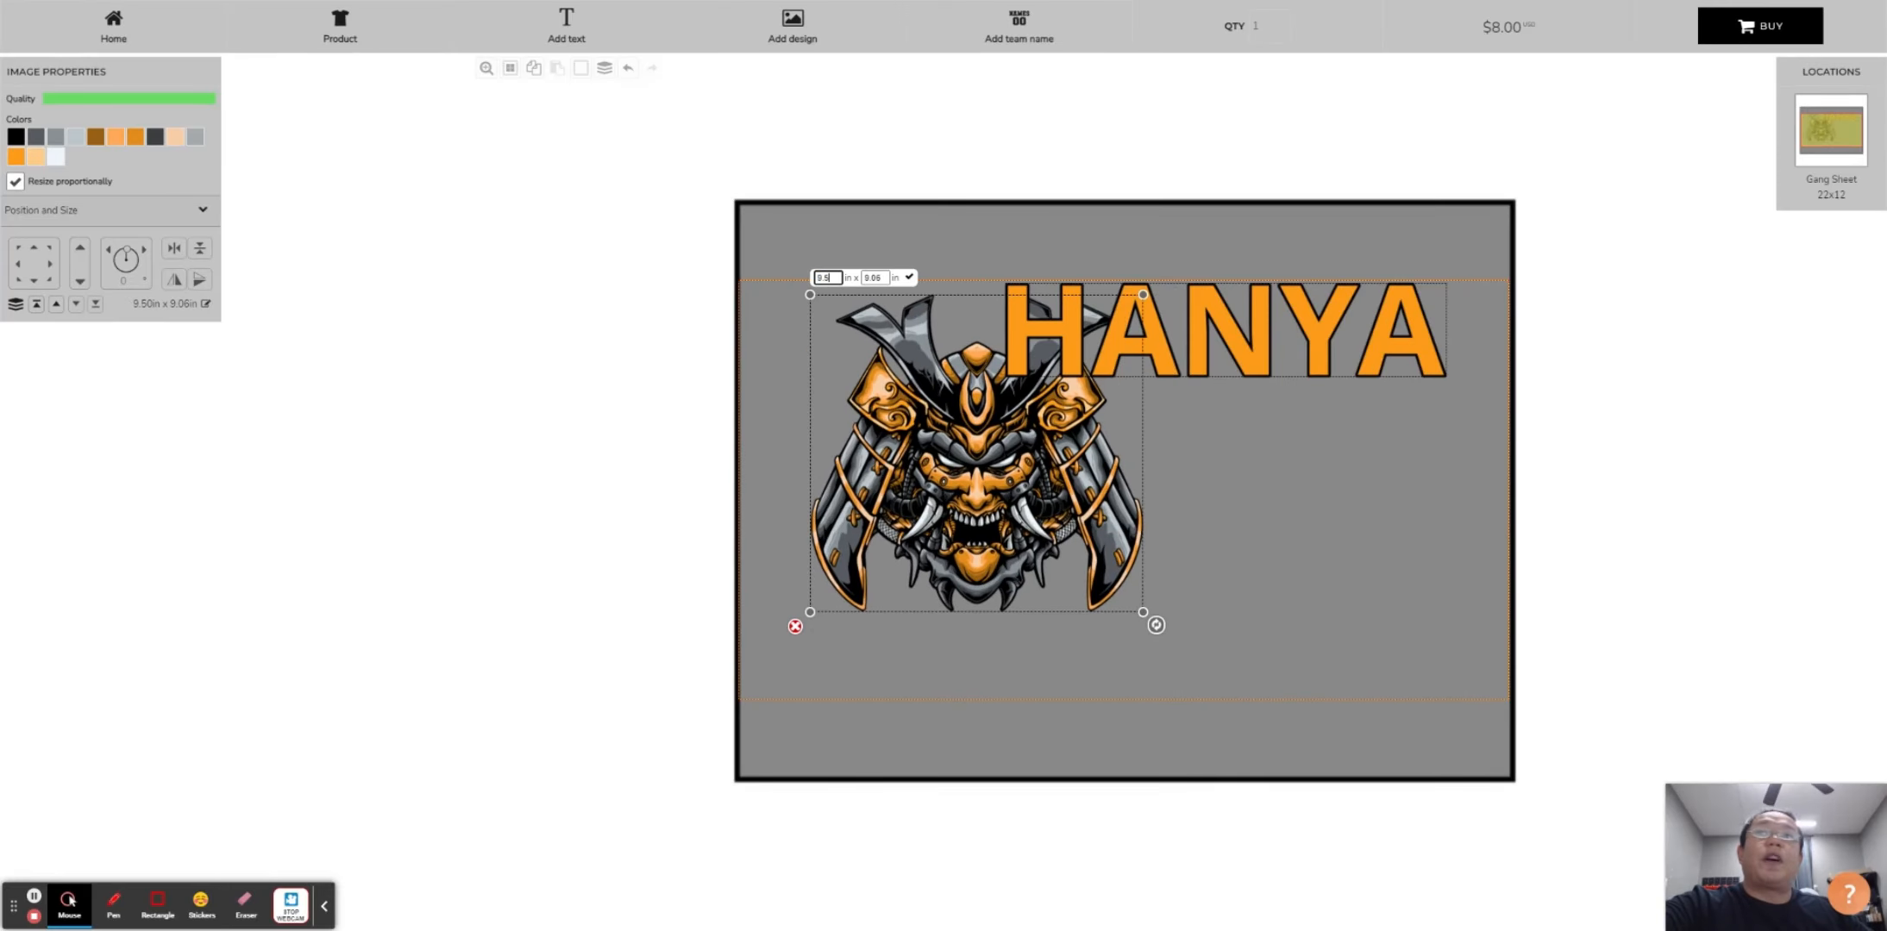
# Move the mask to the decoration area's lower left and fit the HANYA text directly above it at about 9.60 x 2.06 in
pyautogui.moveTo(976, 457); pyautogui.dragTo(947, 540)
pyautogui.moveTo(1368, 369); pyautogui.dragTo(1062, 361)
pyautogui.click(1261, 443)
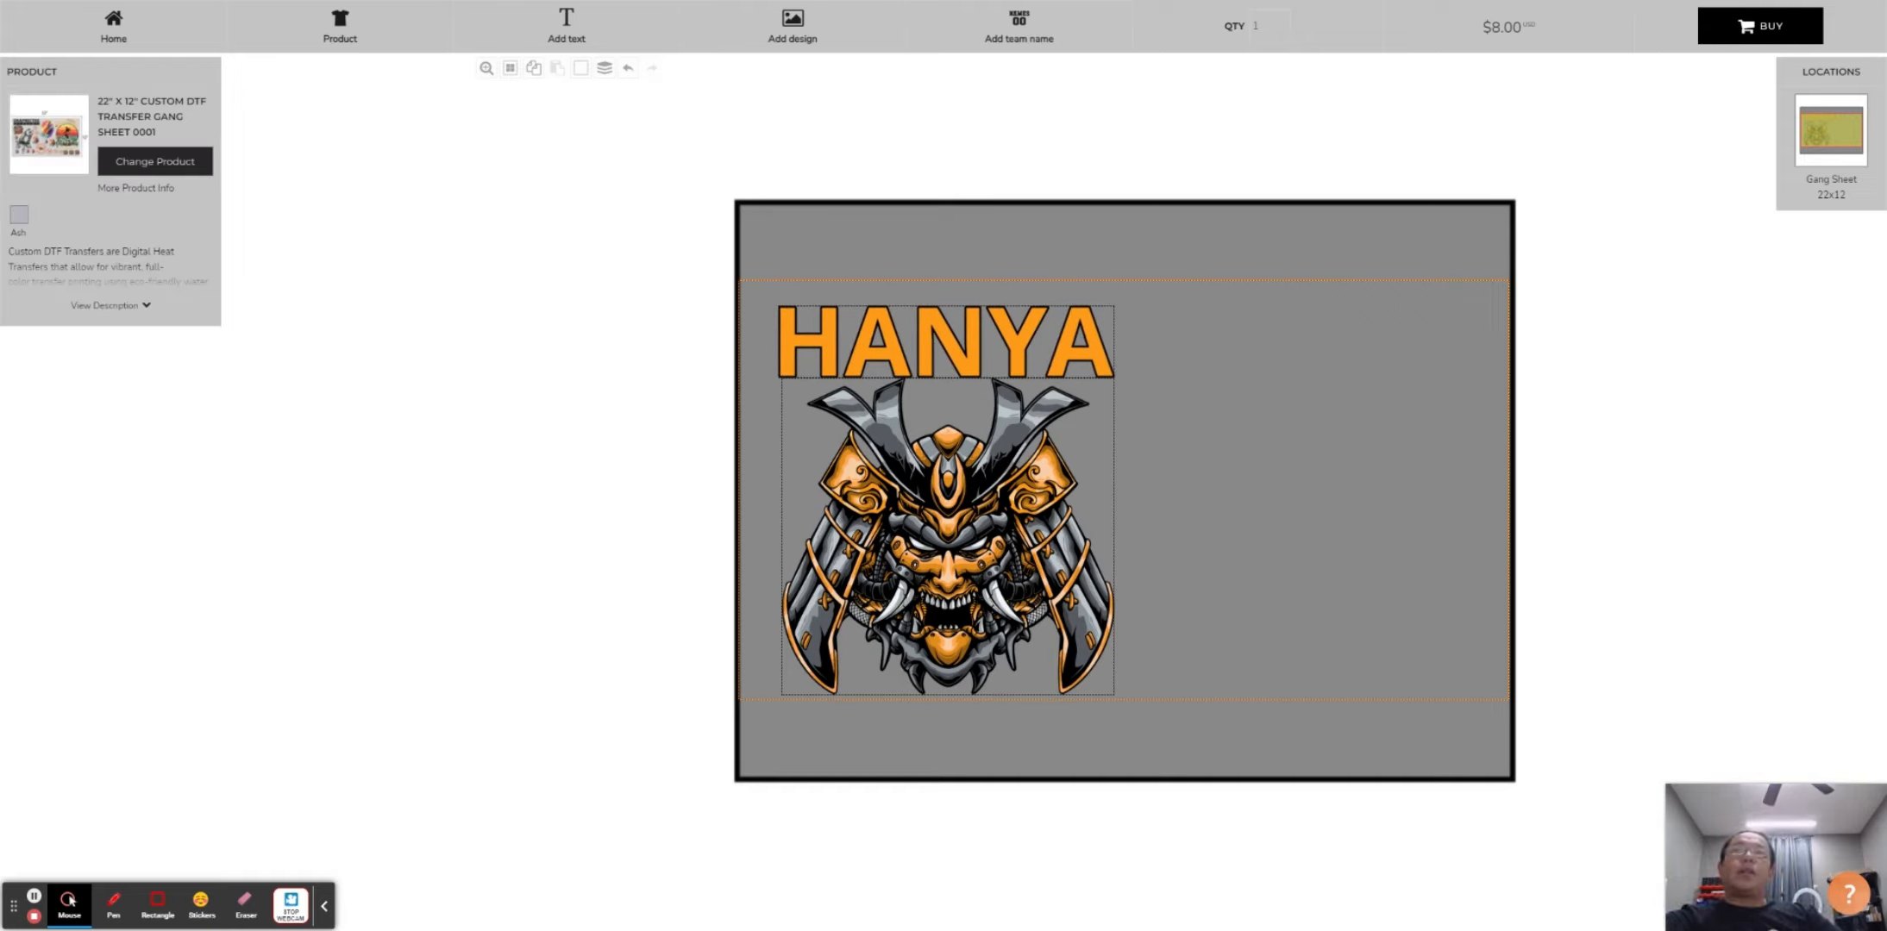
pyautogui.click(1091, 376)
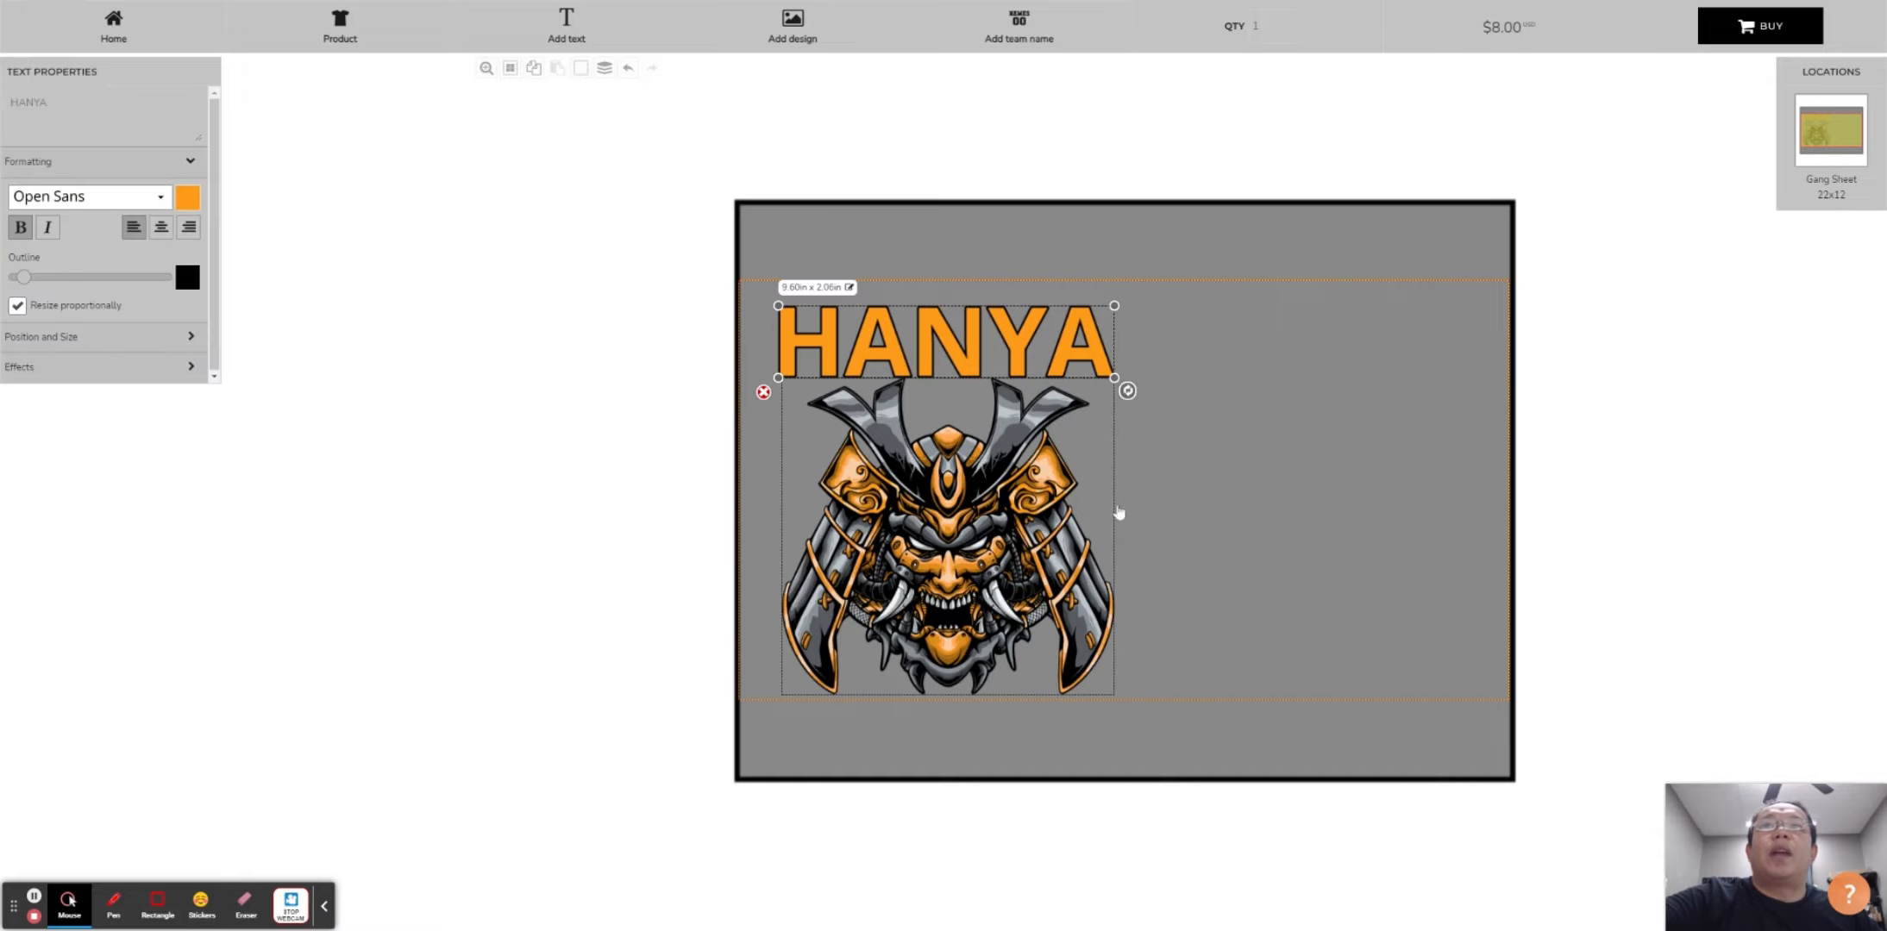
pyautogui.click(404, 406)
# Change the HANYA text's font to Aldith Grunge from the full font list and enlarge the text to about 10.60 x 2.53 in
pyautogui.click(1084, 356)
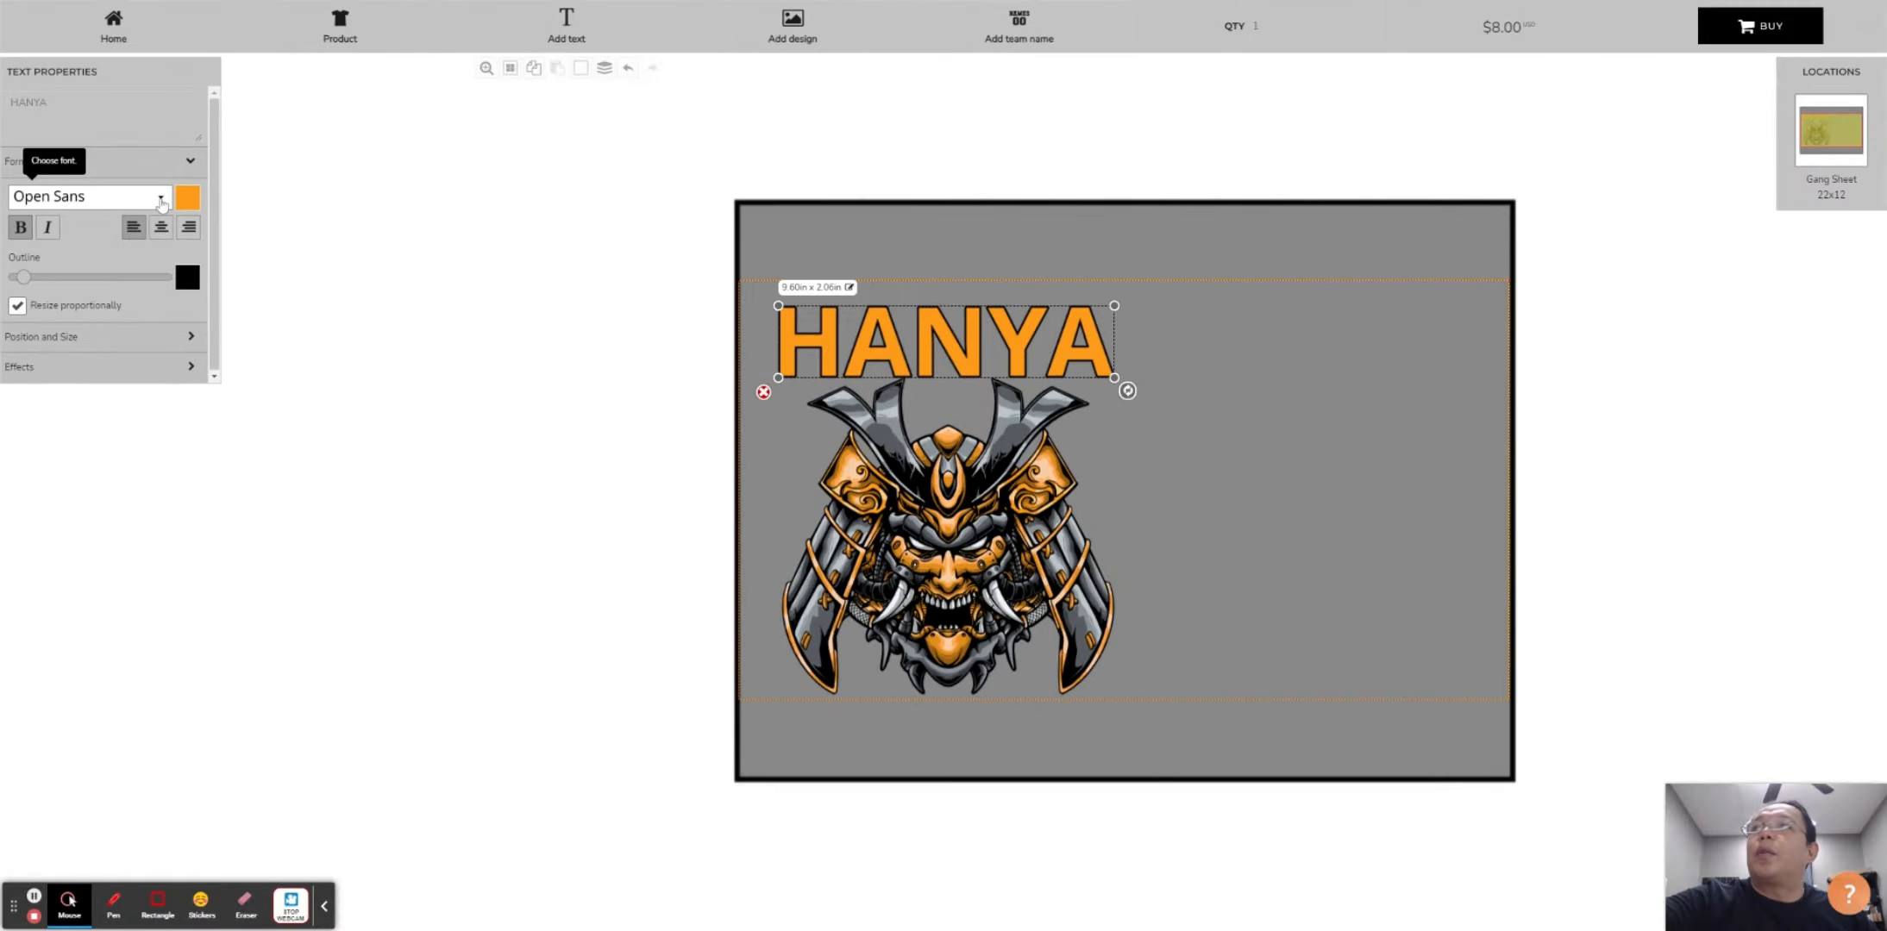
pyautogui.click(200, 244)
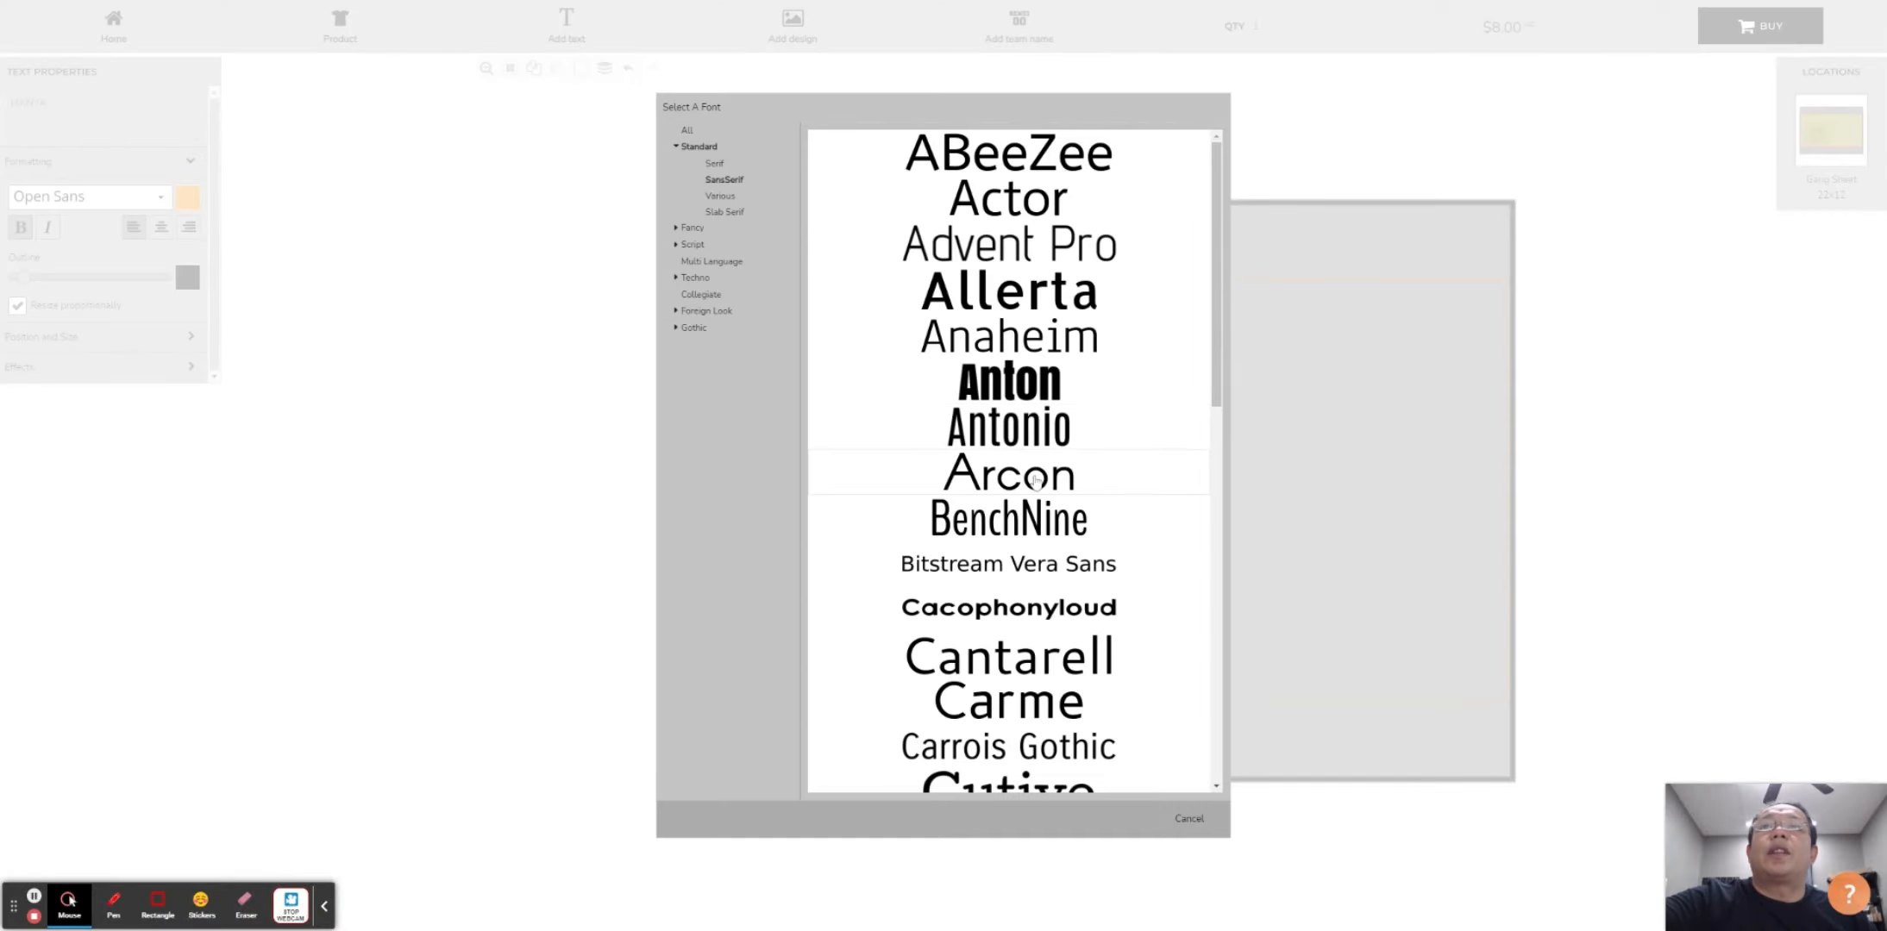
pyautogui.scroll(-3, 1035, 481)
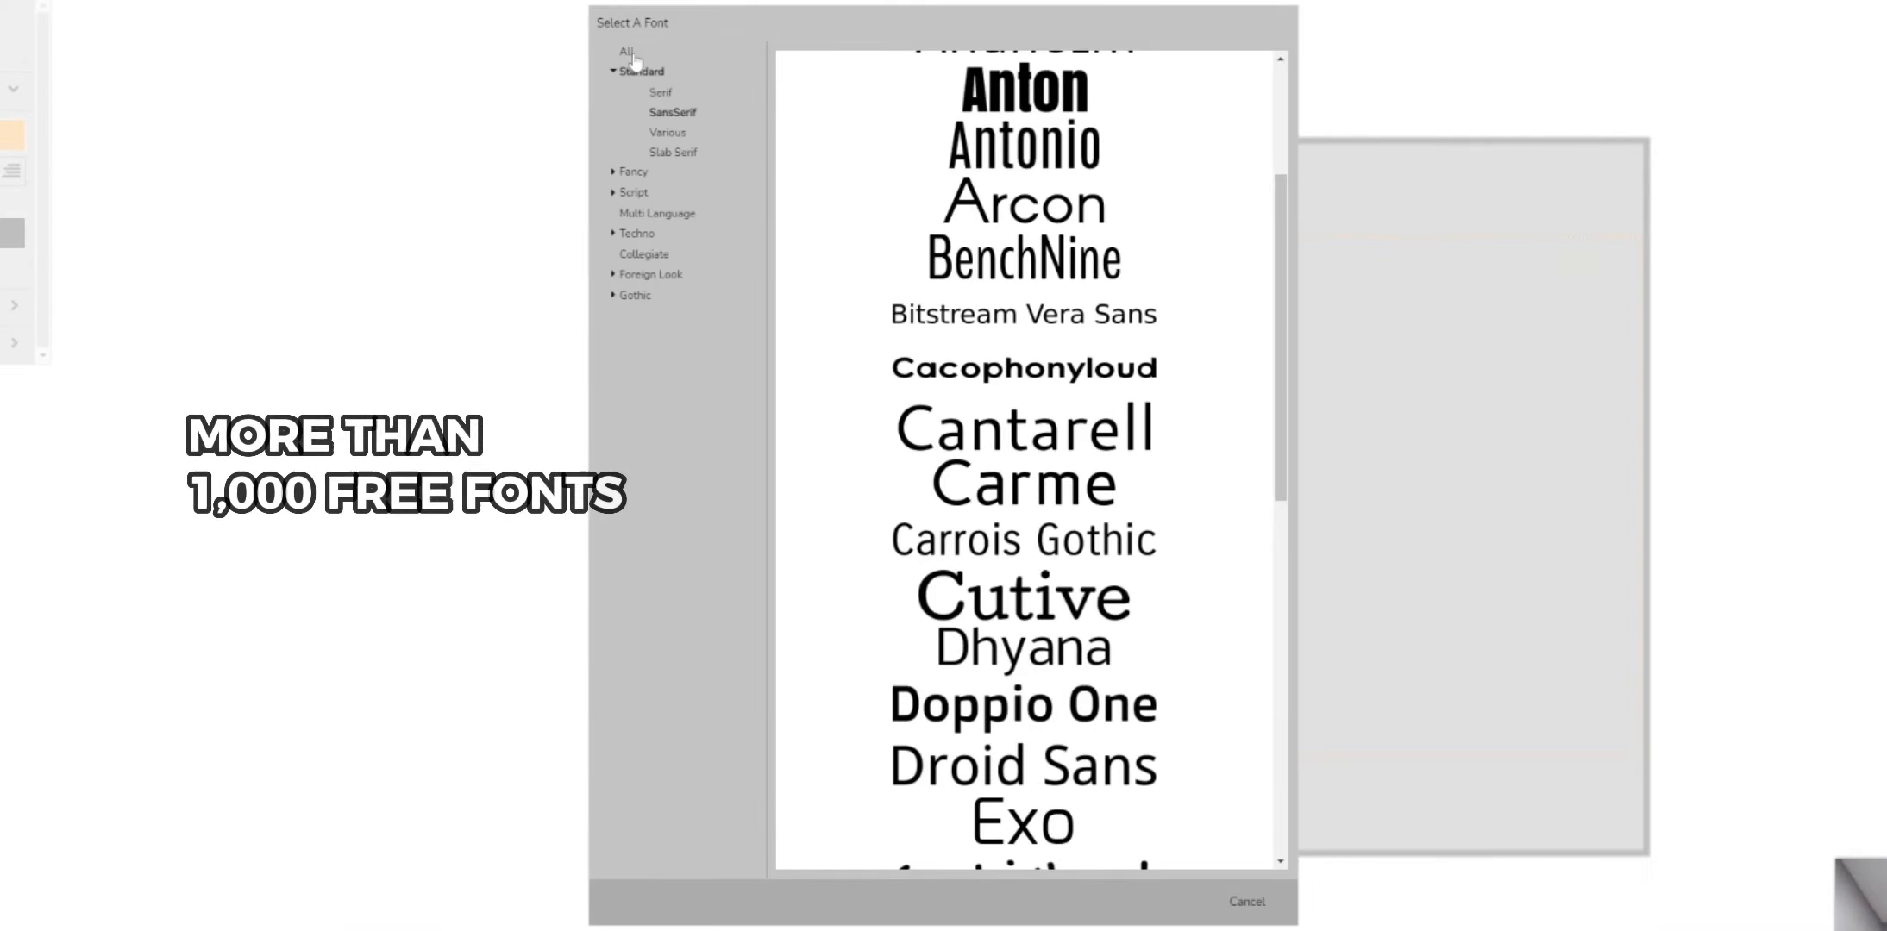
pyautogui.click(687, 130)
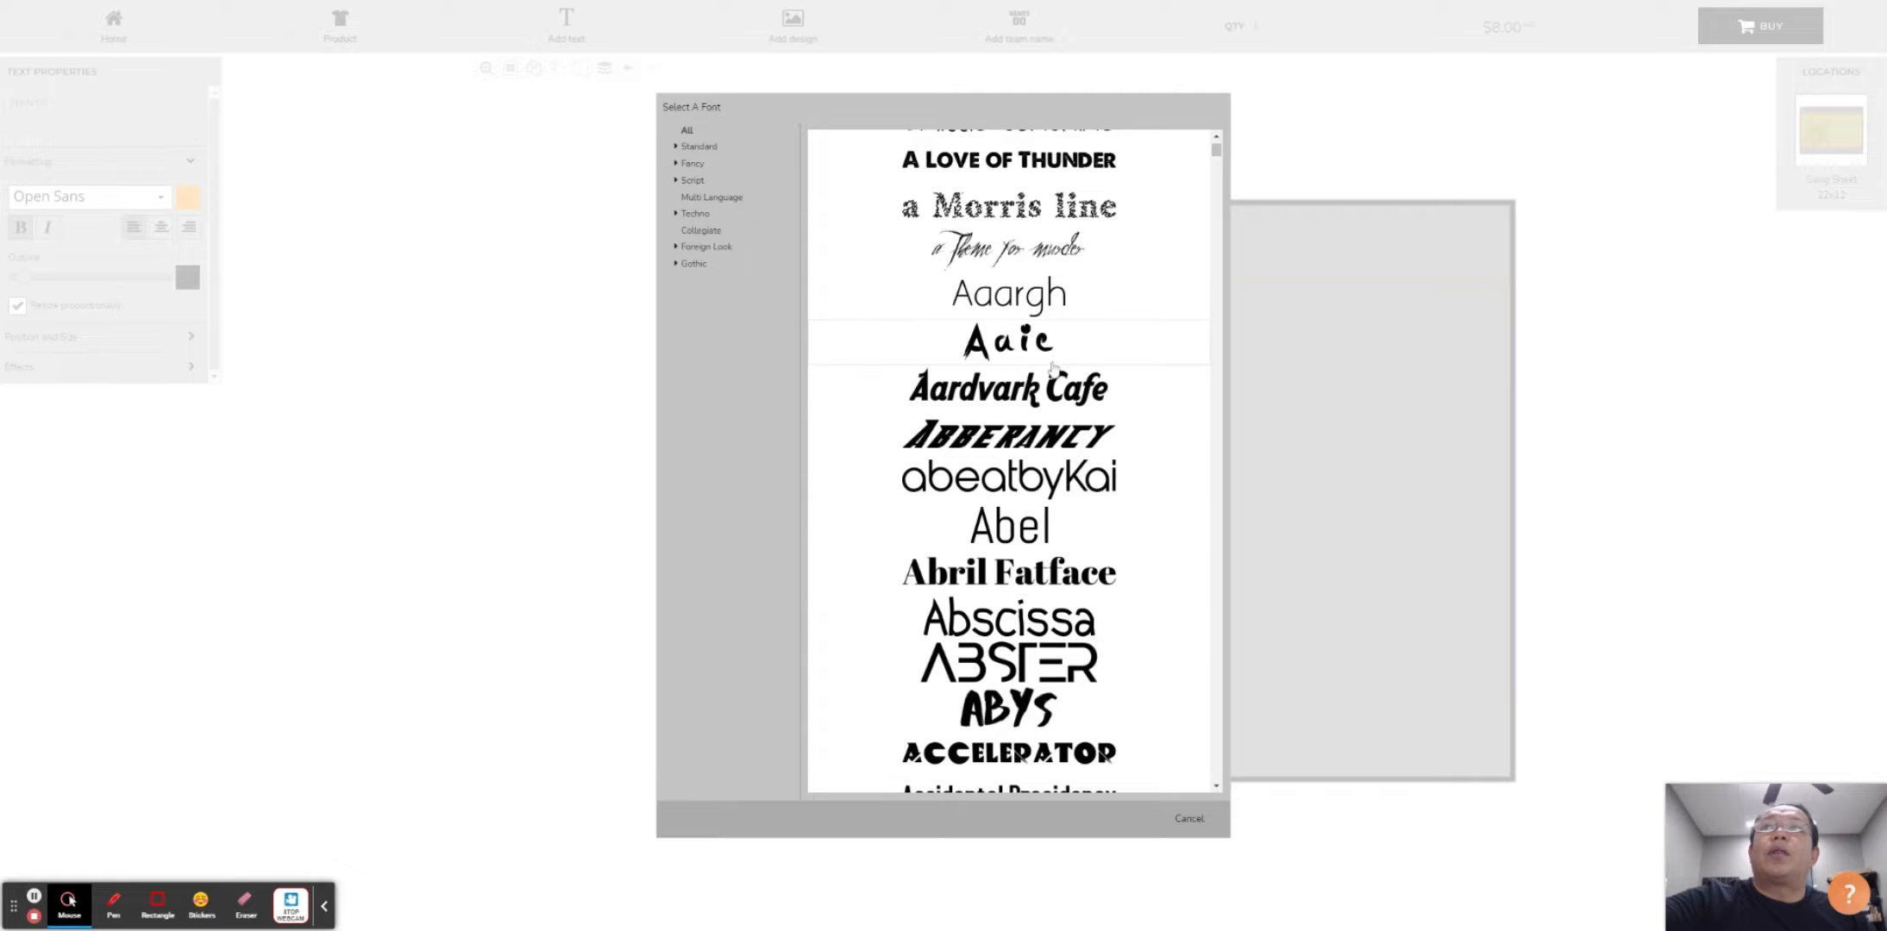
pyautogui.scroll(3, 1053, 368)
pyautogui.scroll(-10, 1056, 368)
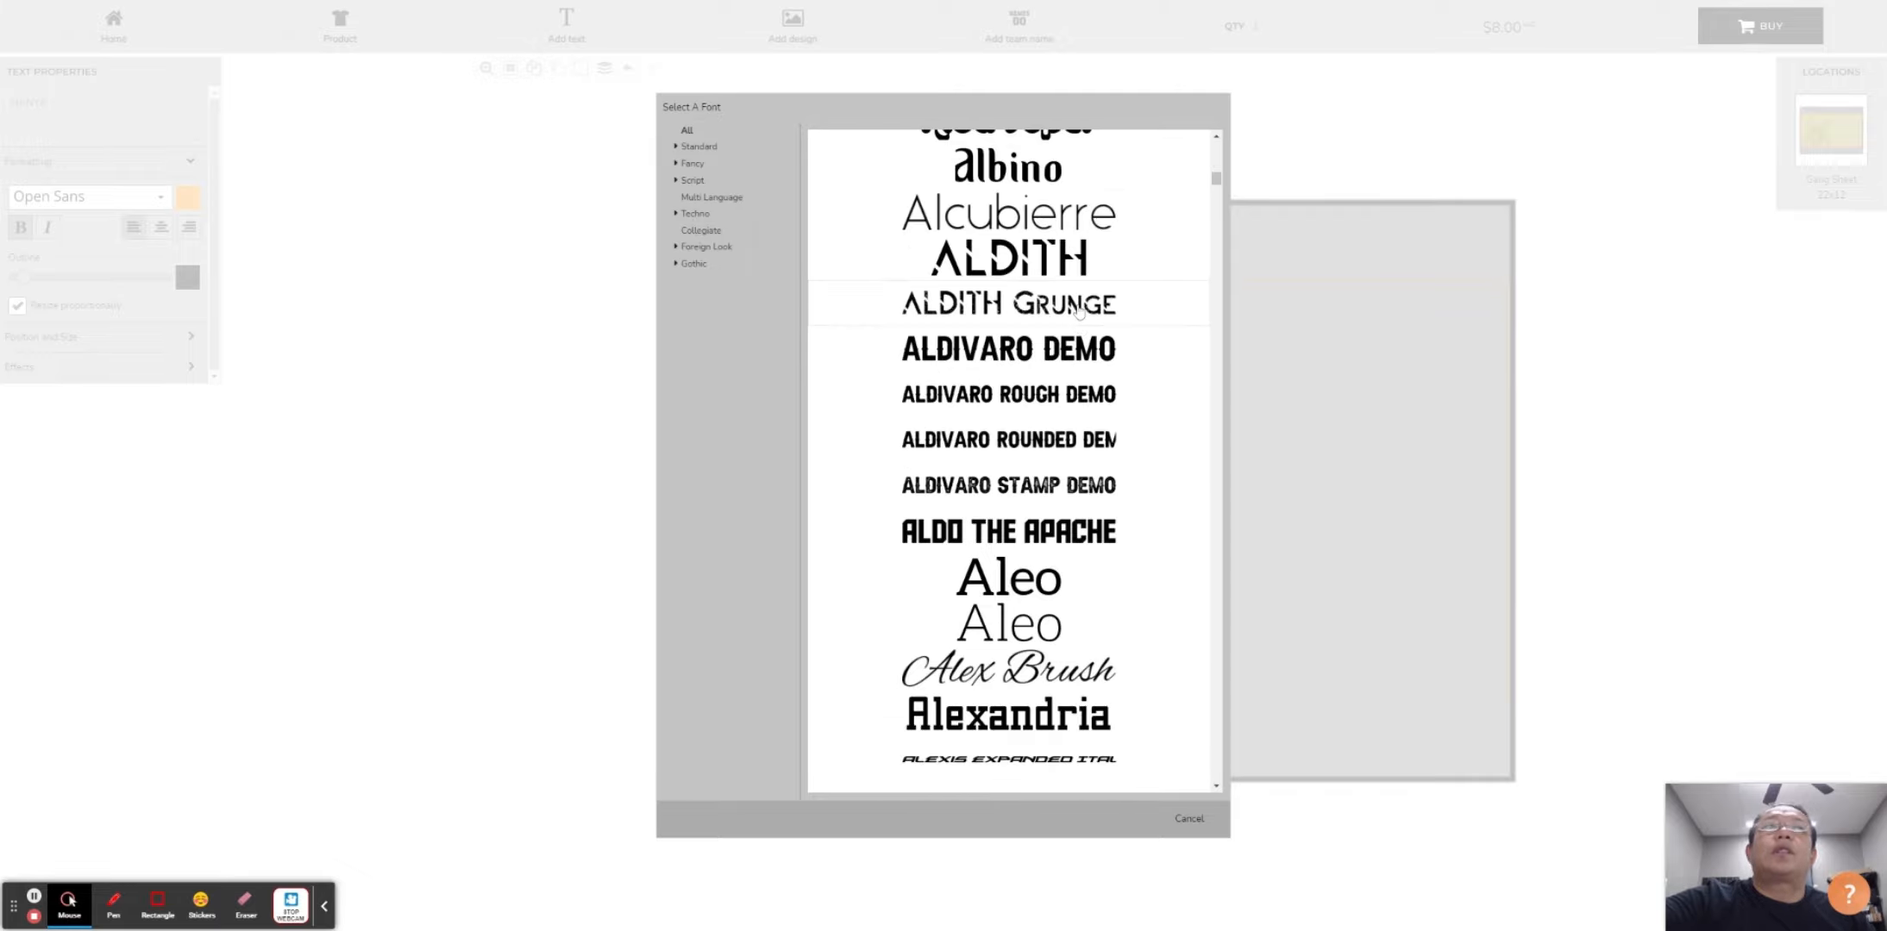
pyautogui.click(1078, 312)
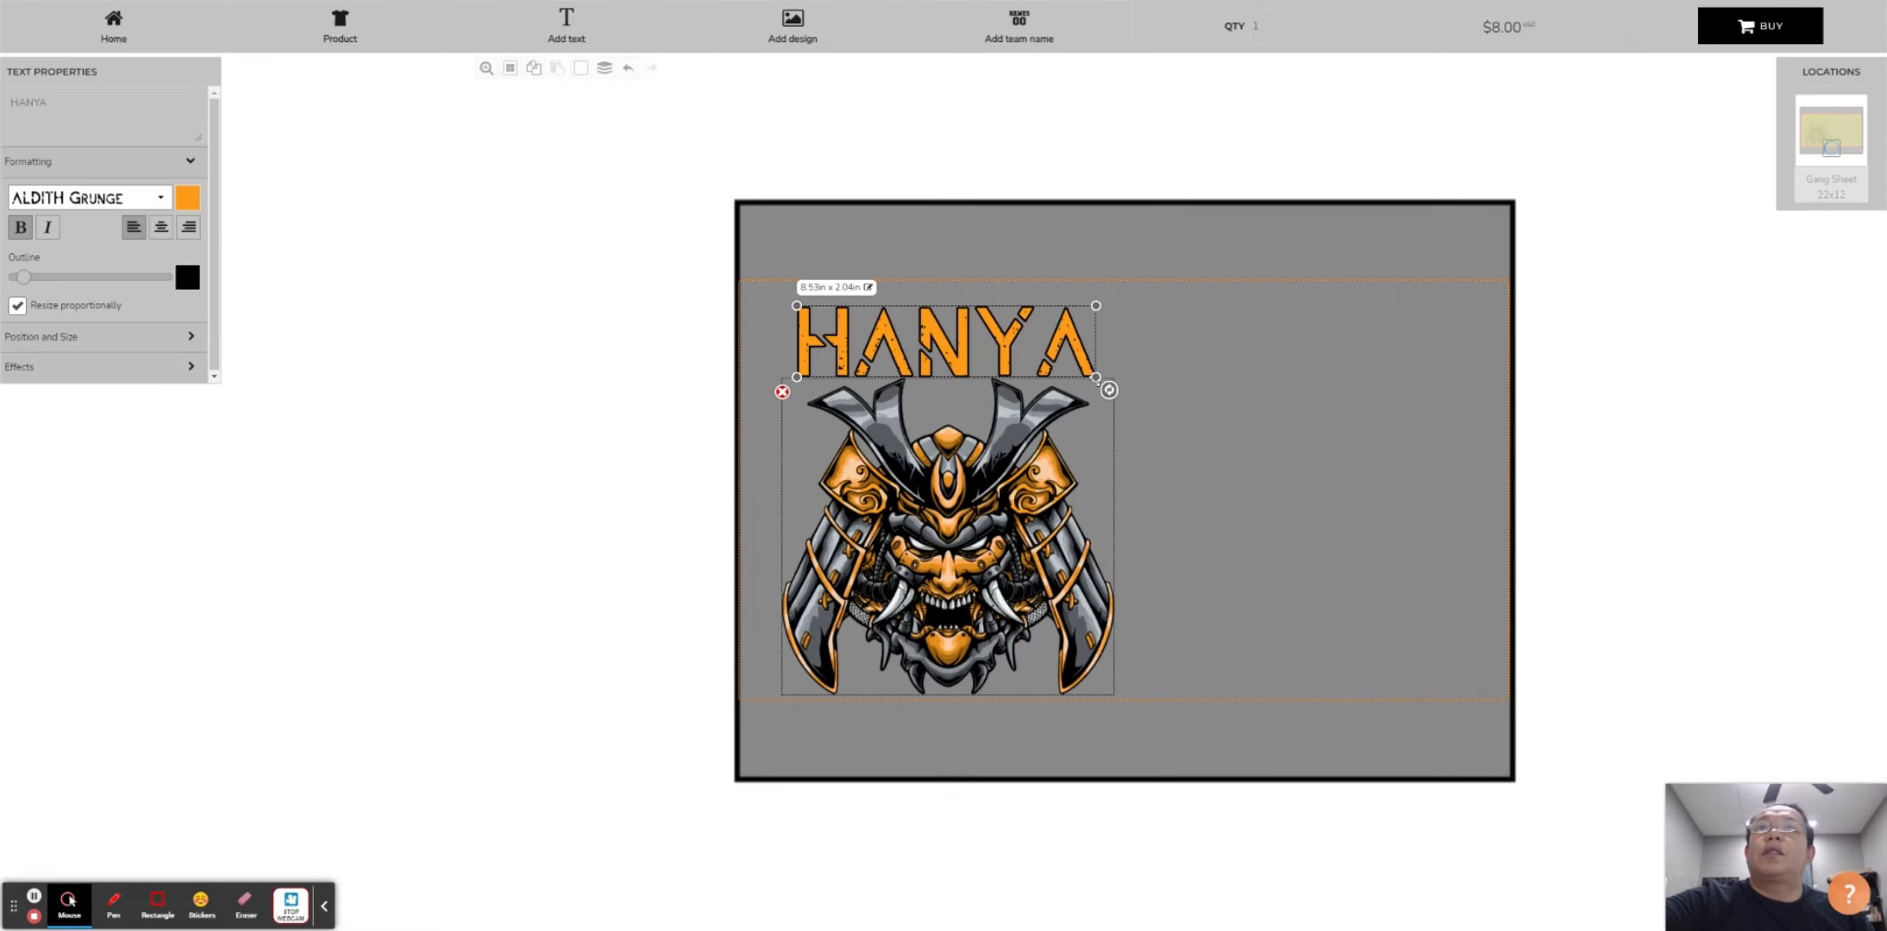
pyautogui.moveTo(1094, 380); pyautogui.dragTo(1159, 379)
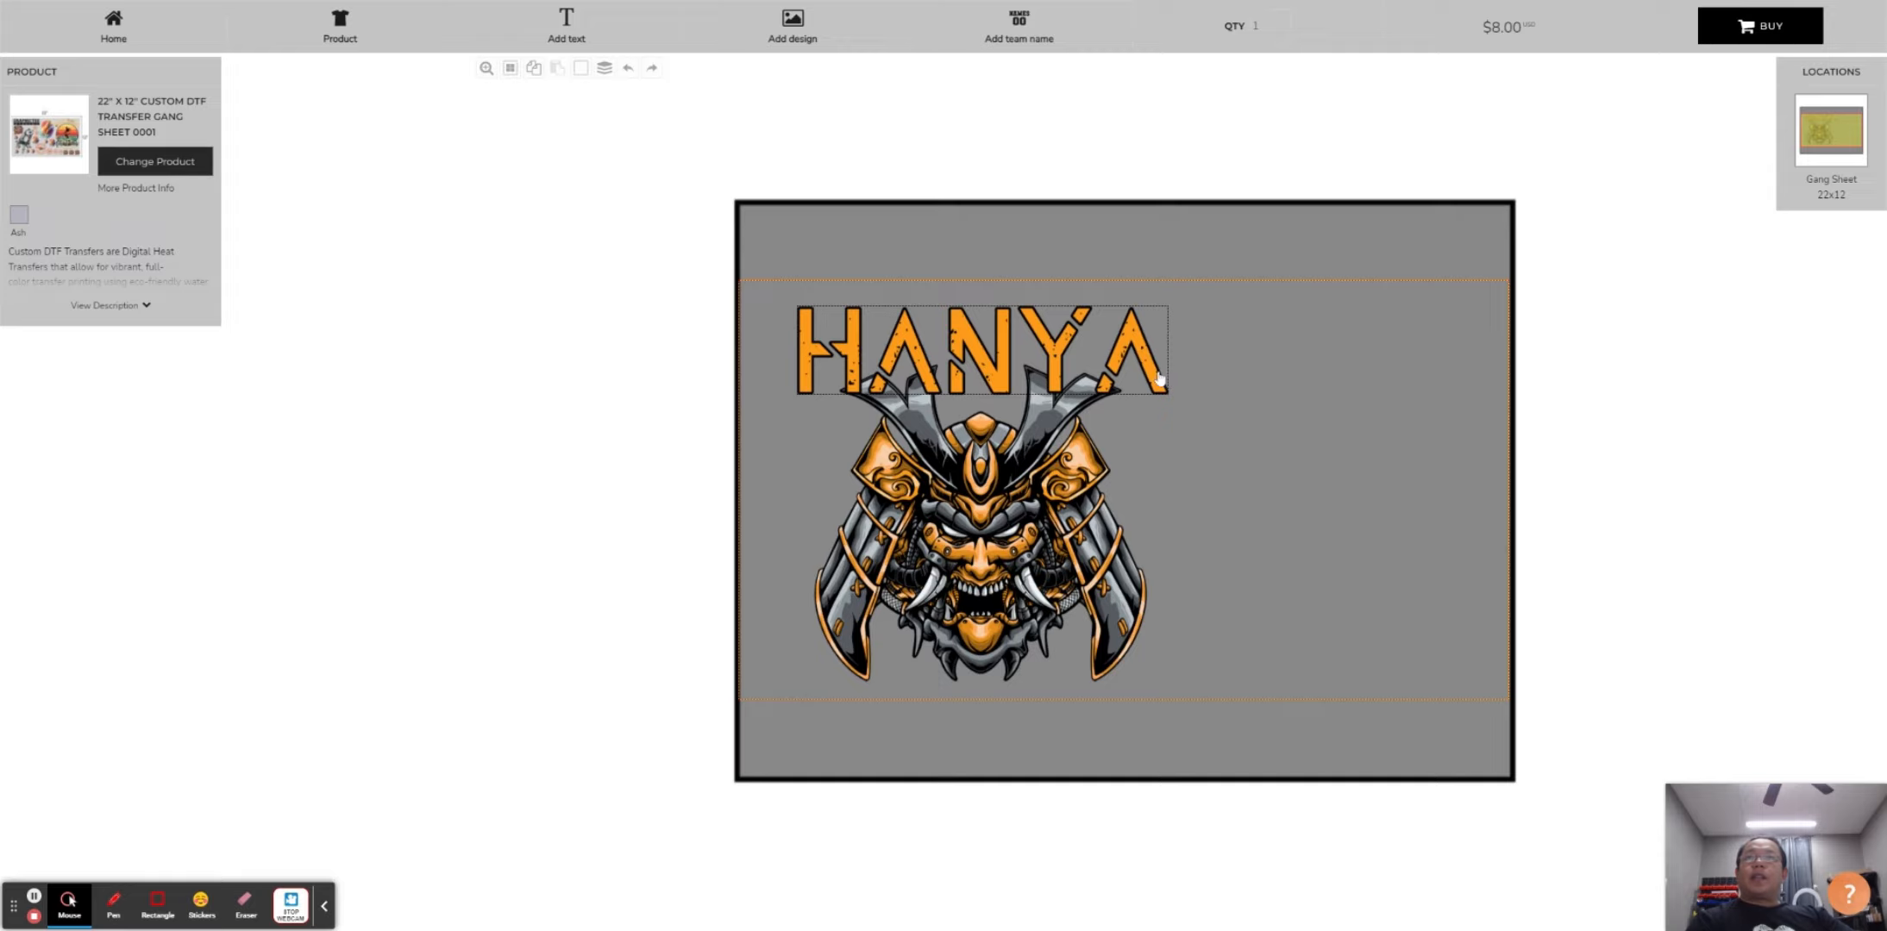
pyautogui.click(1159, 379)
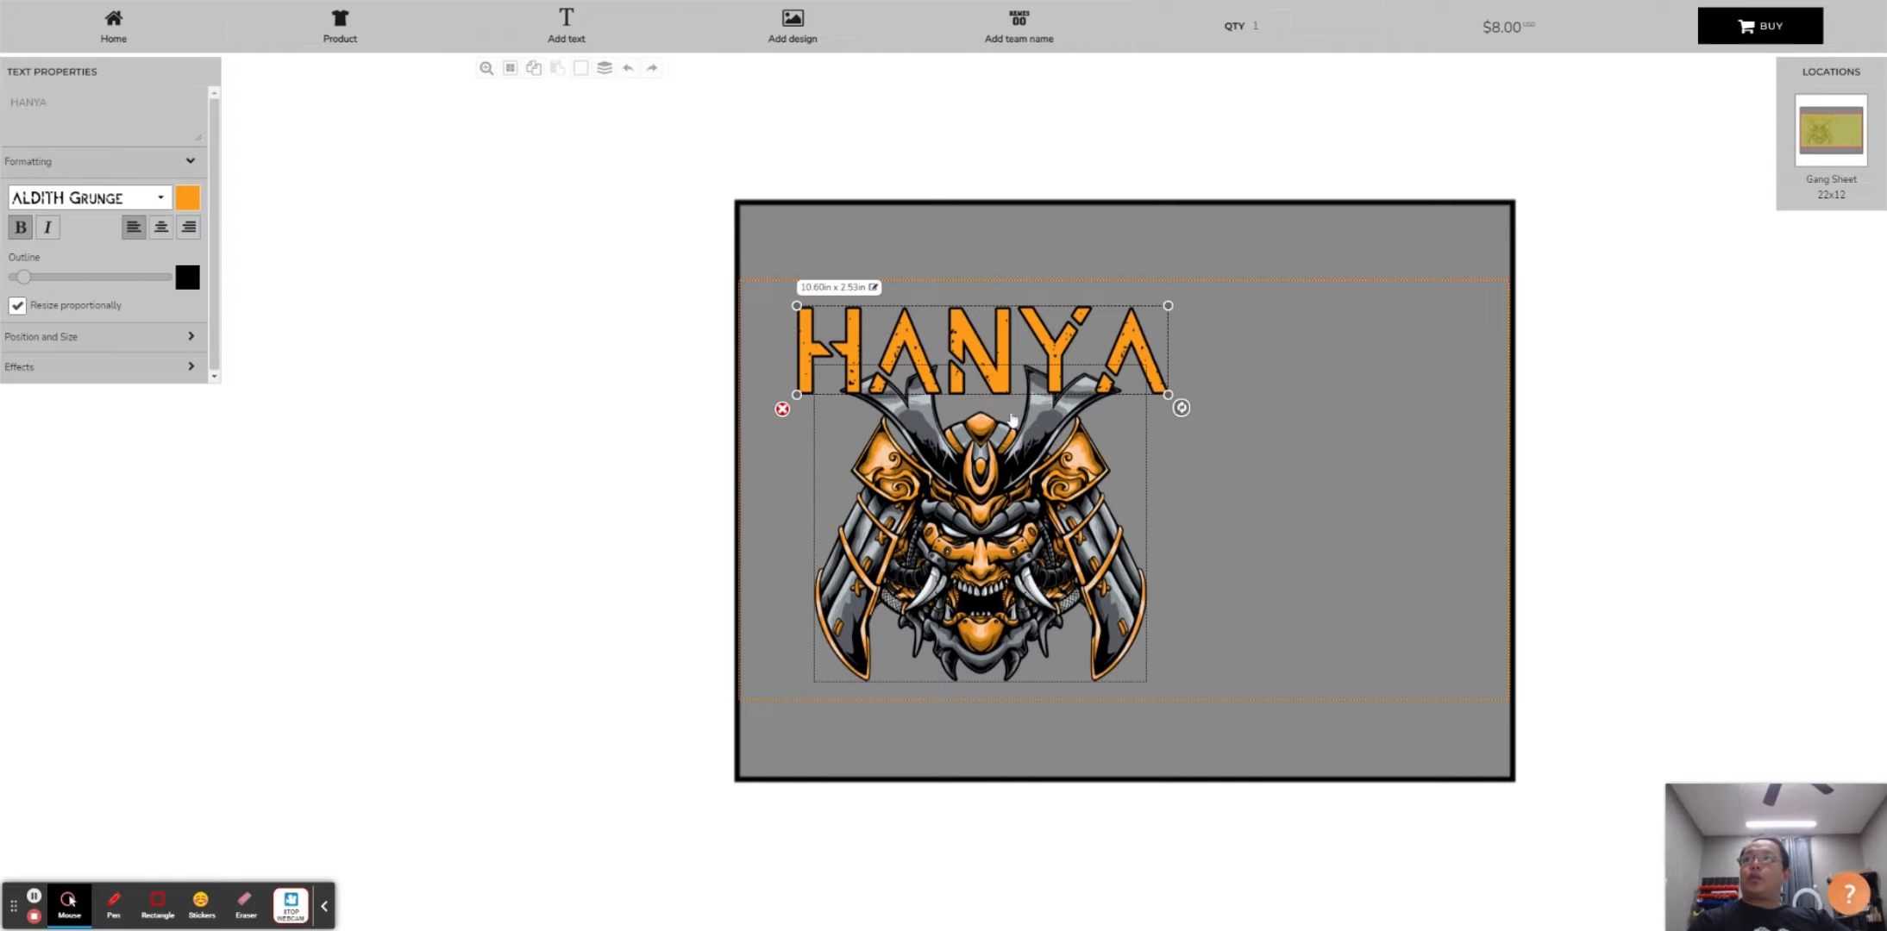
# Apply the Arched Over shape to the HANYA text with a reduced curve and position it above the mask inside the decoration area
pyautogui.click(138, 366)
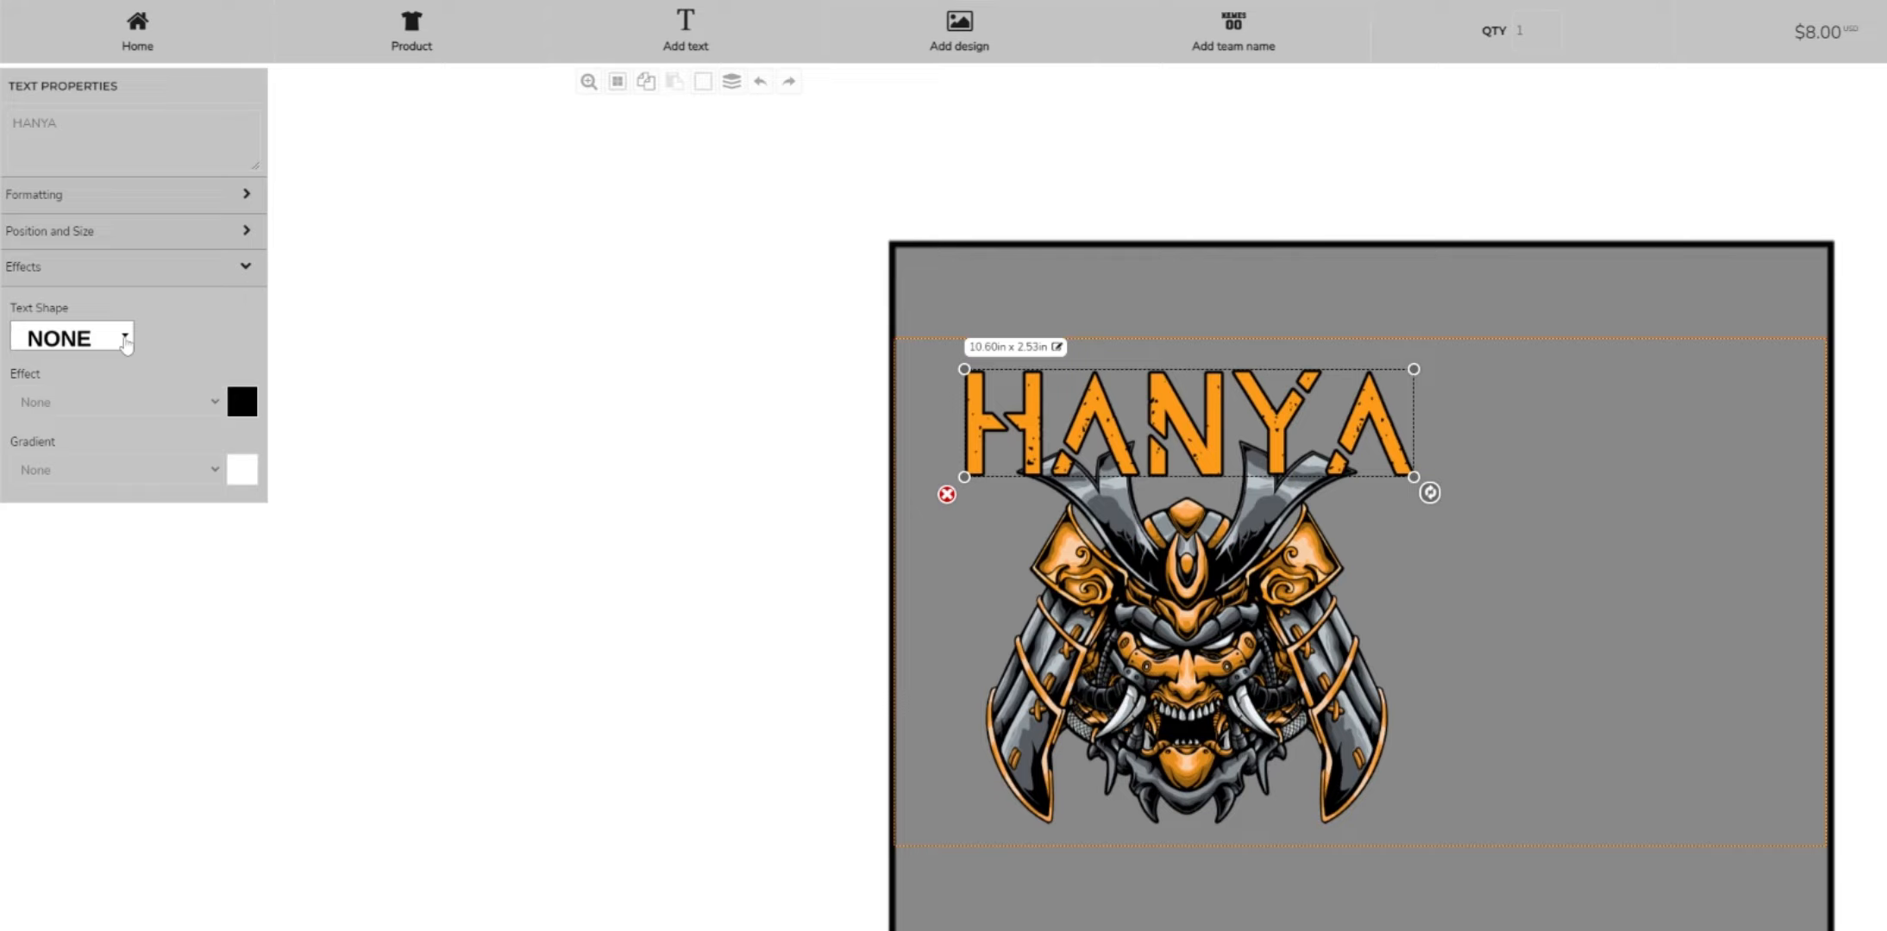
pyautogui.click(125, 340)
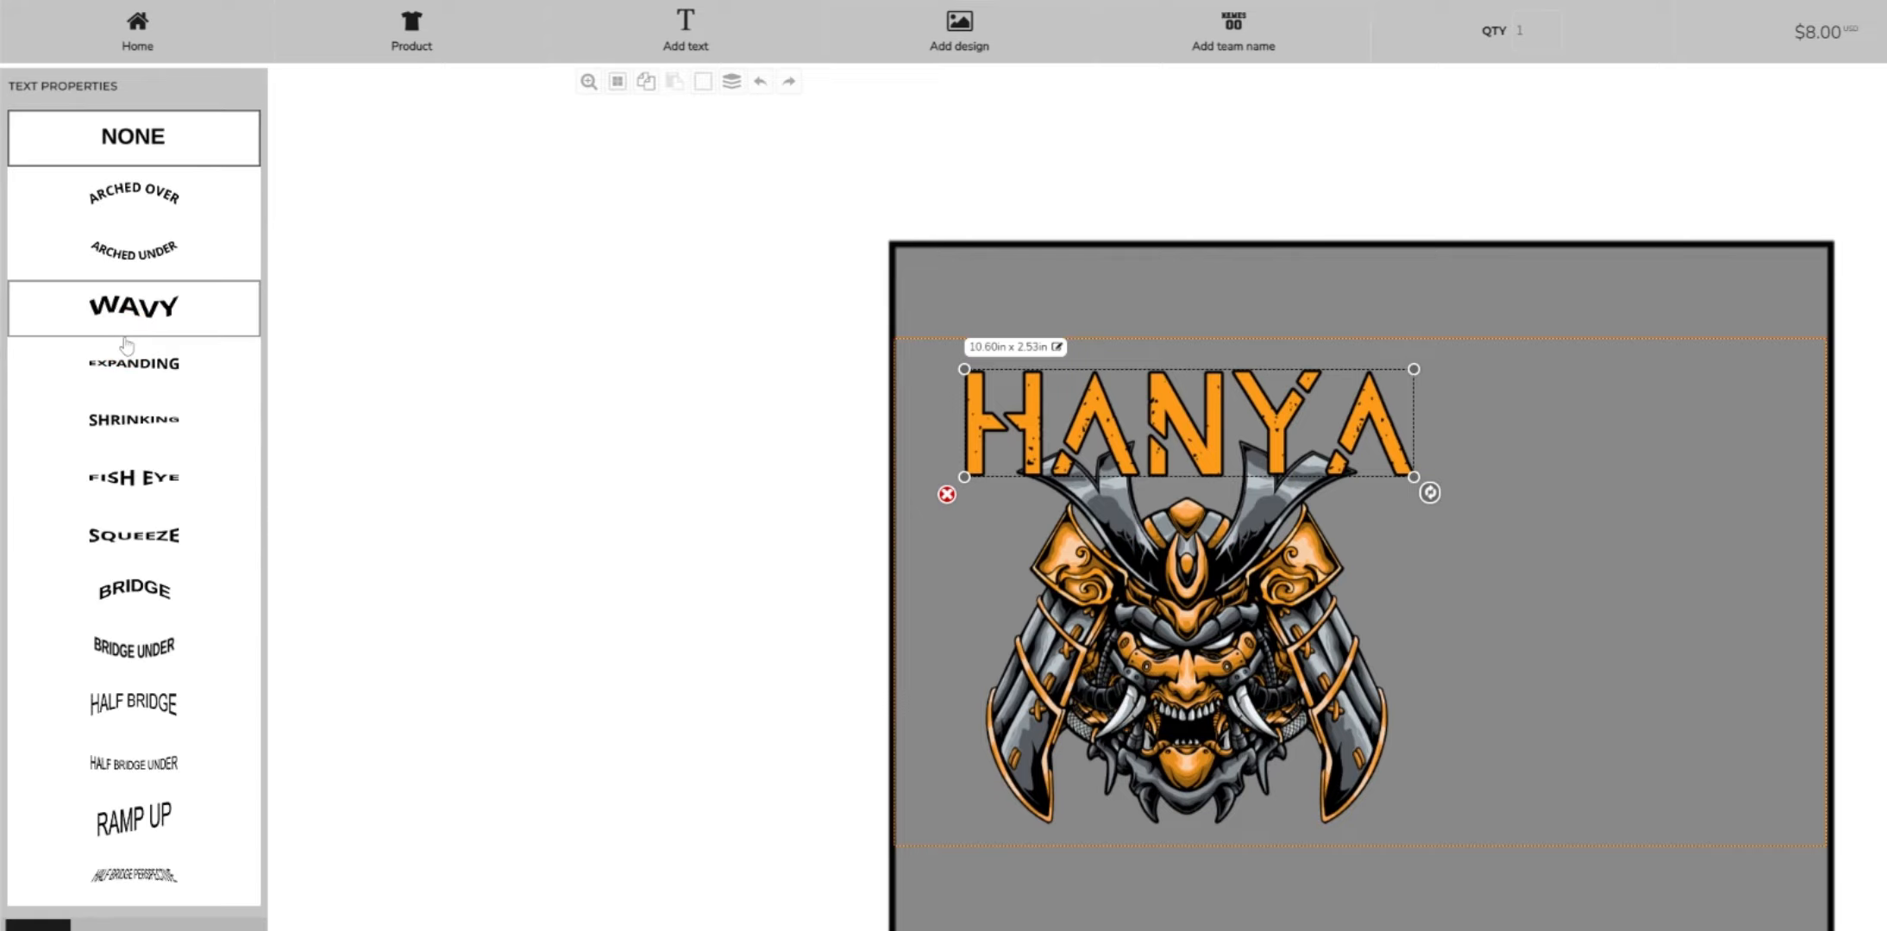
pyautogui.click(164, 211)
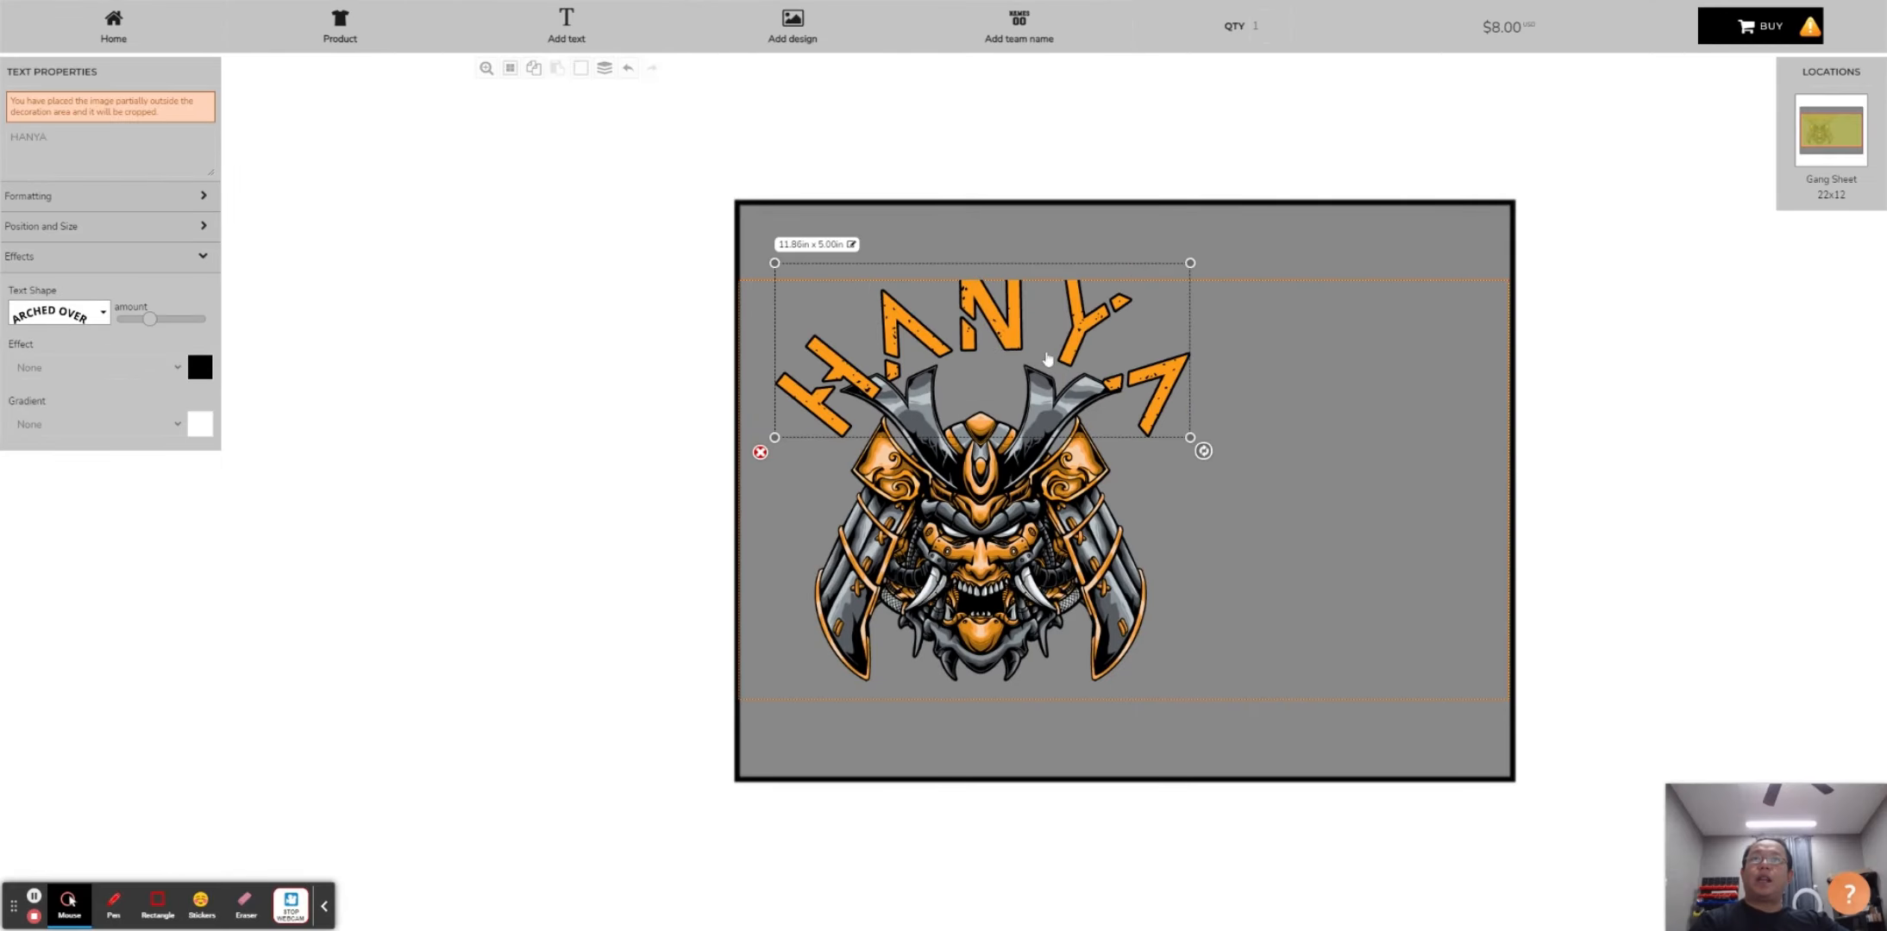
pyautogui.moveTo(1039, 515); pyautogui.dragTo(1046, 529)
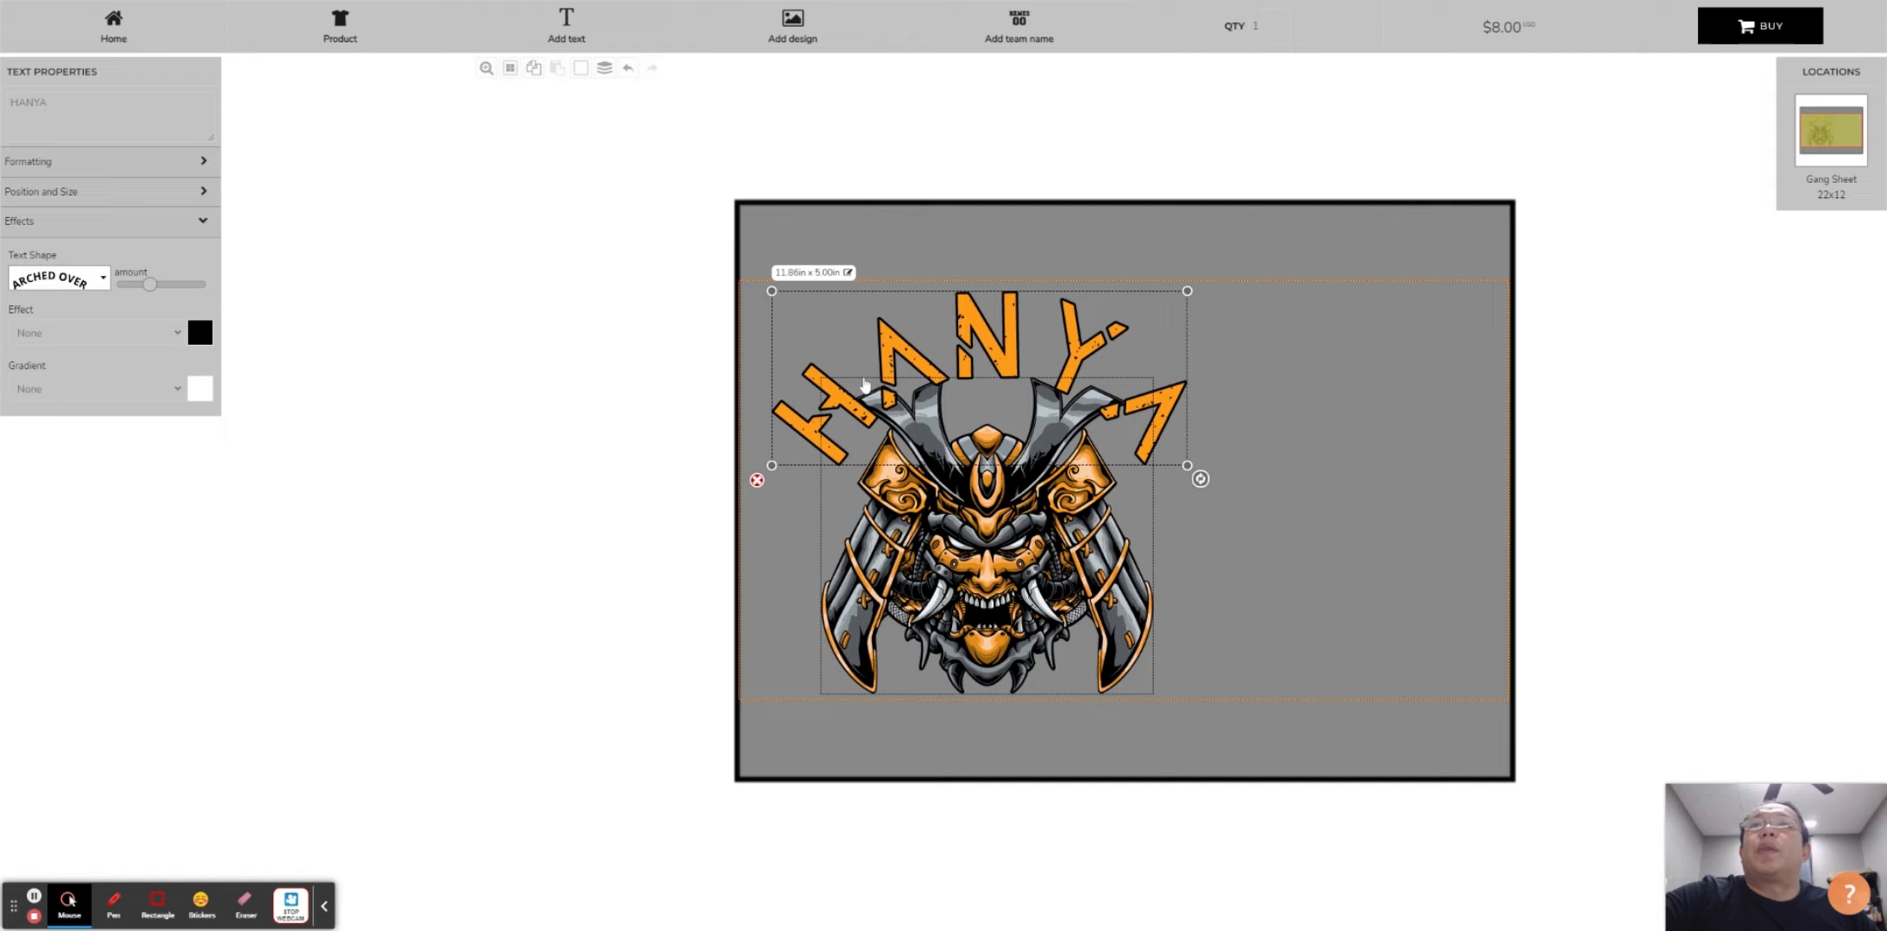
pyautogui.click(131, 283)
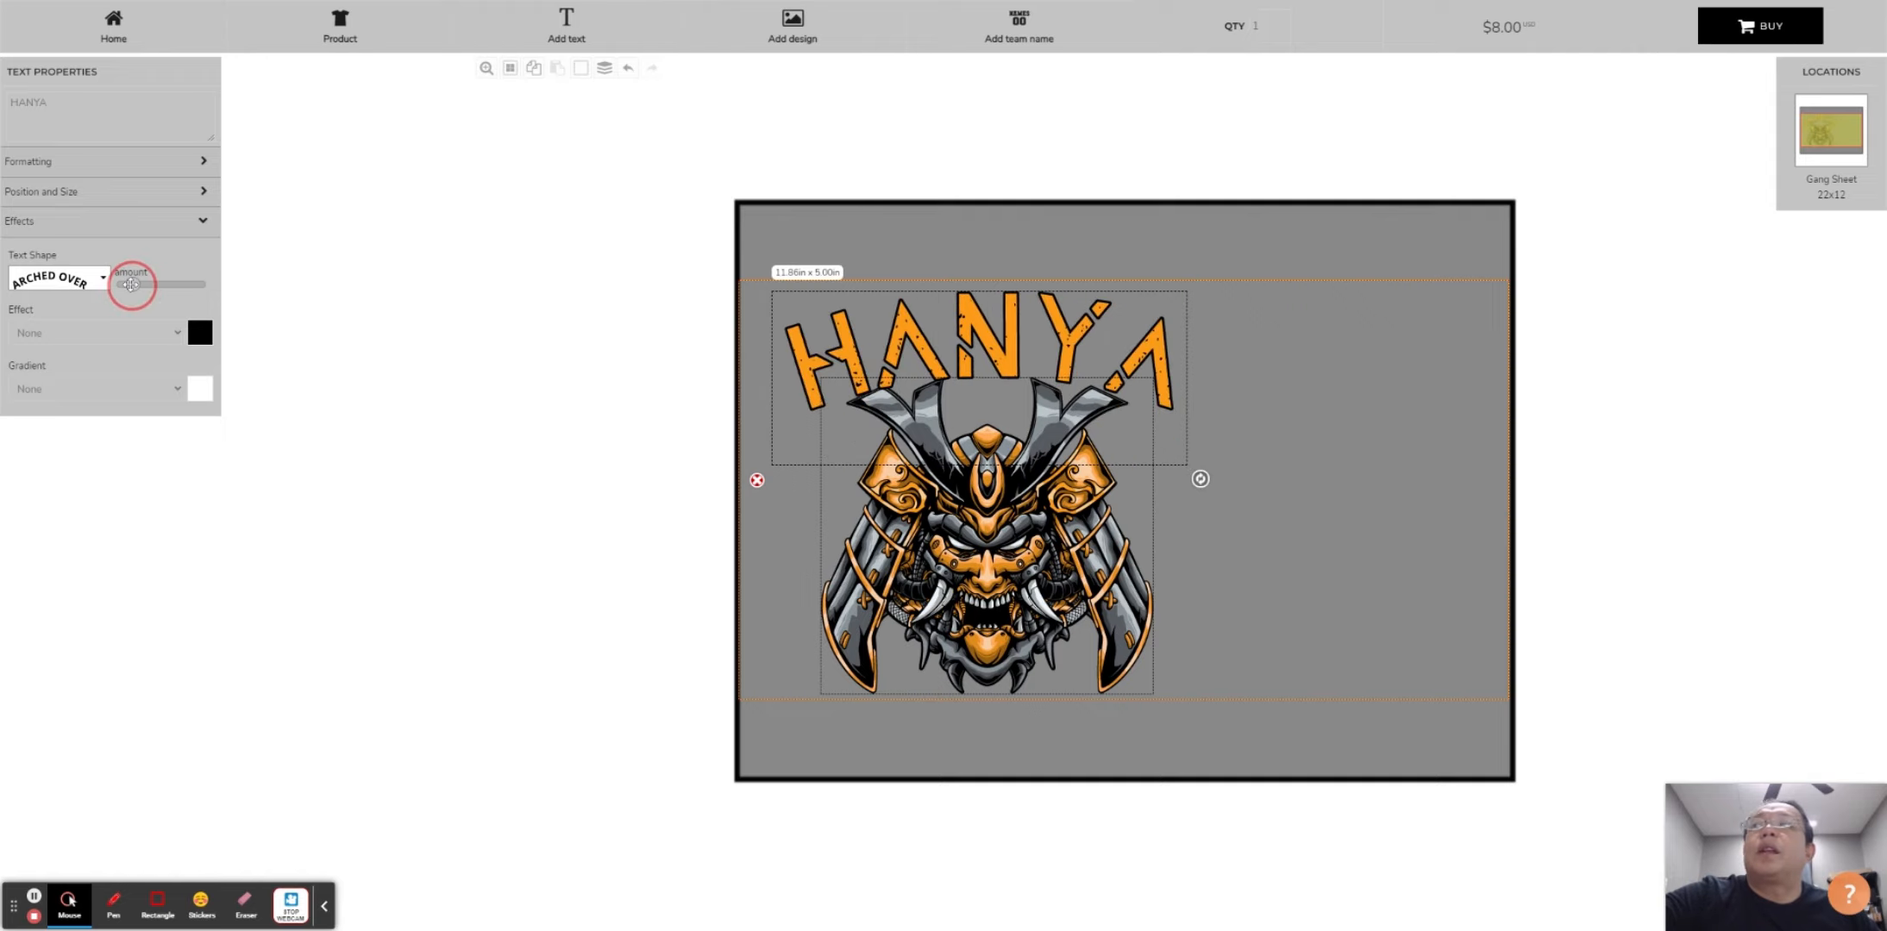
# Apply a vertical gradient to the HANYA text and set the gradient color to black
pyautogui.click(177, 428)
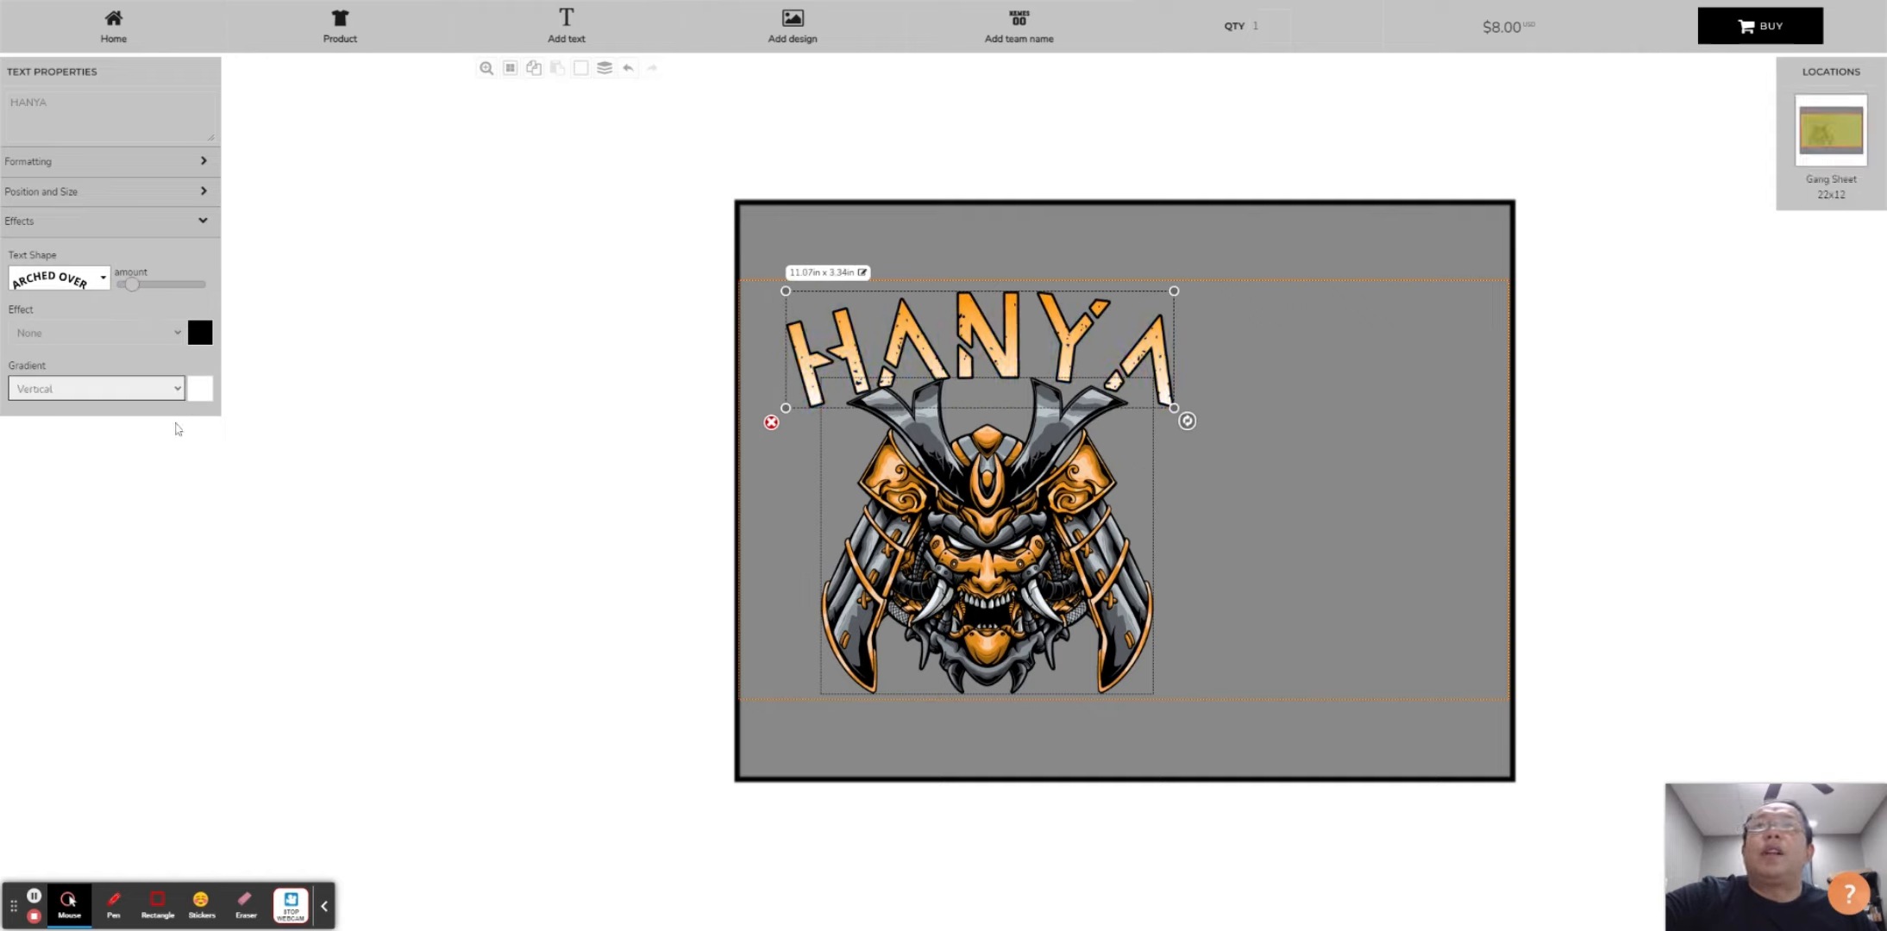
pyautogui.click(204, 388)
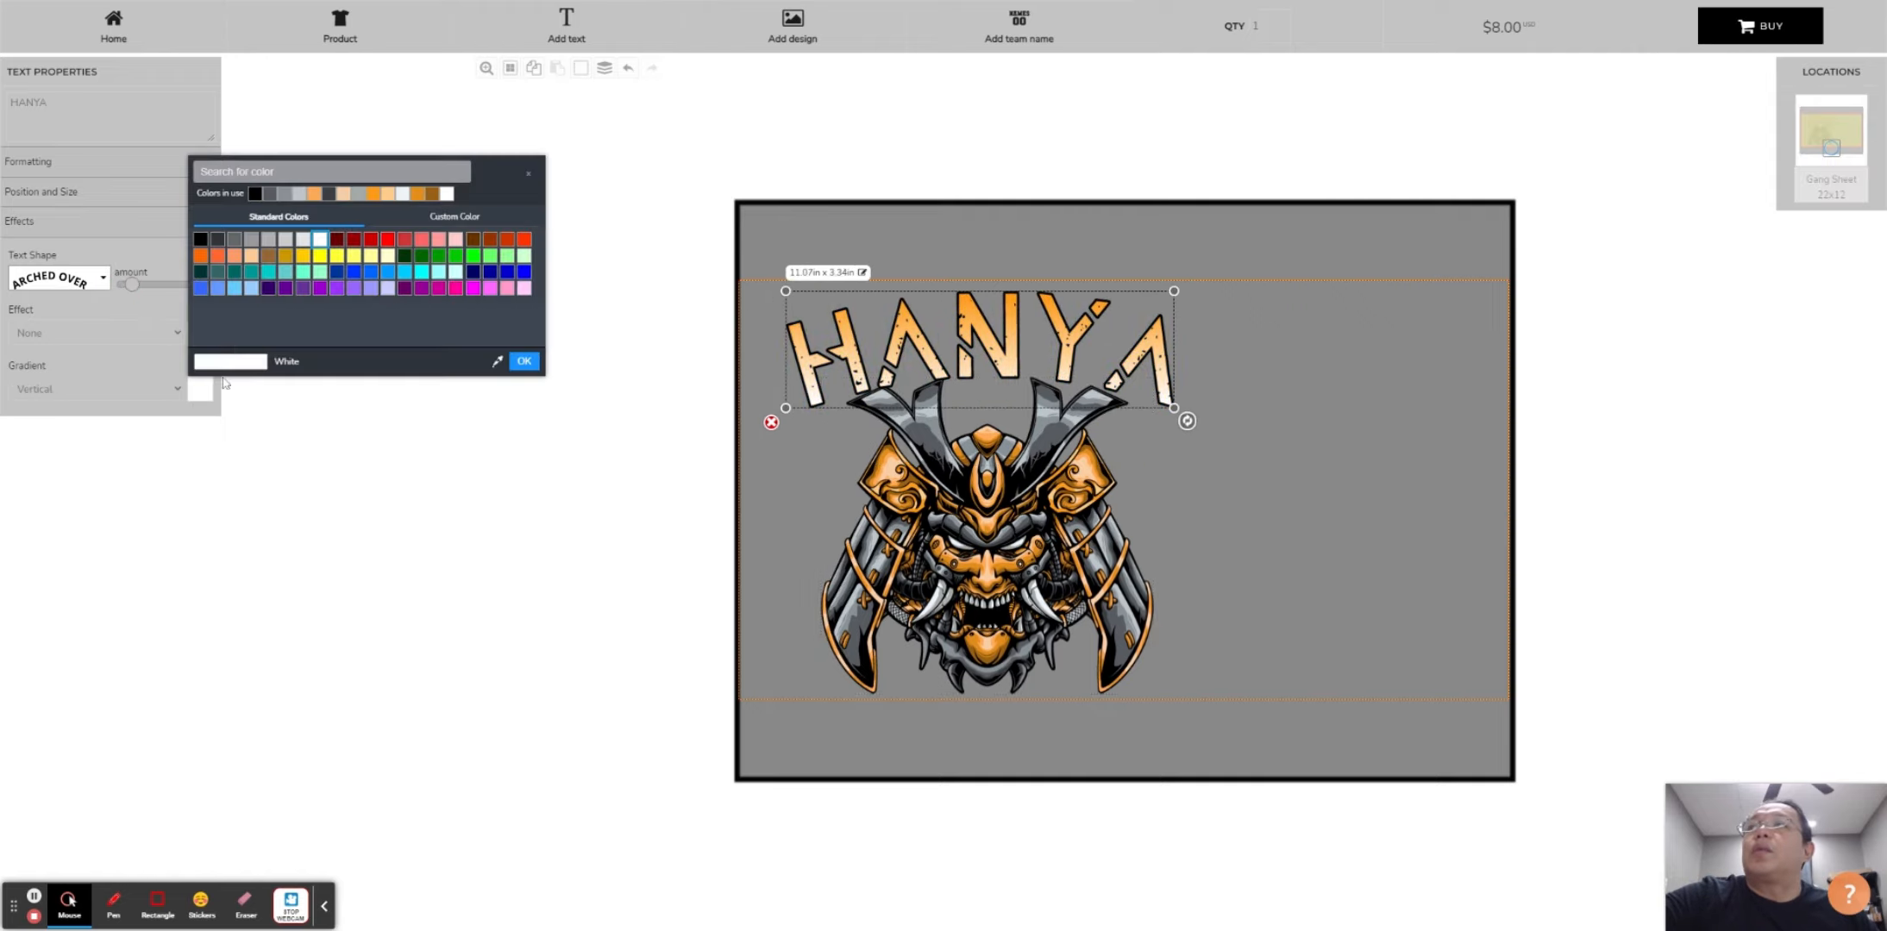
pyautogui.click(200, 242)
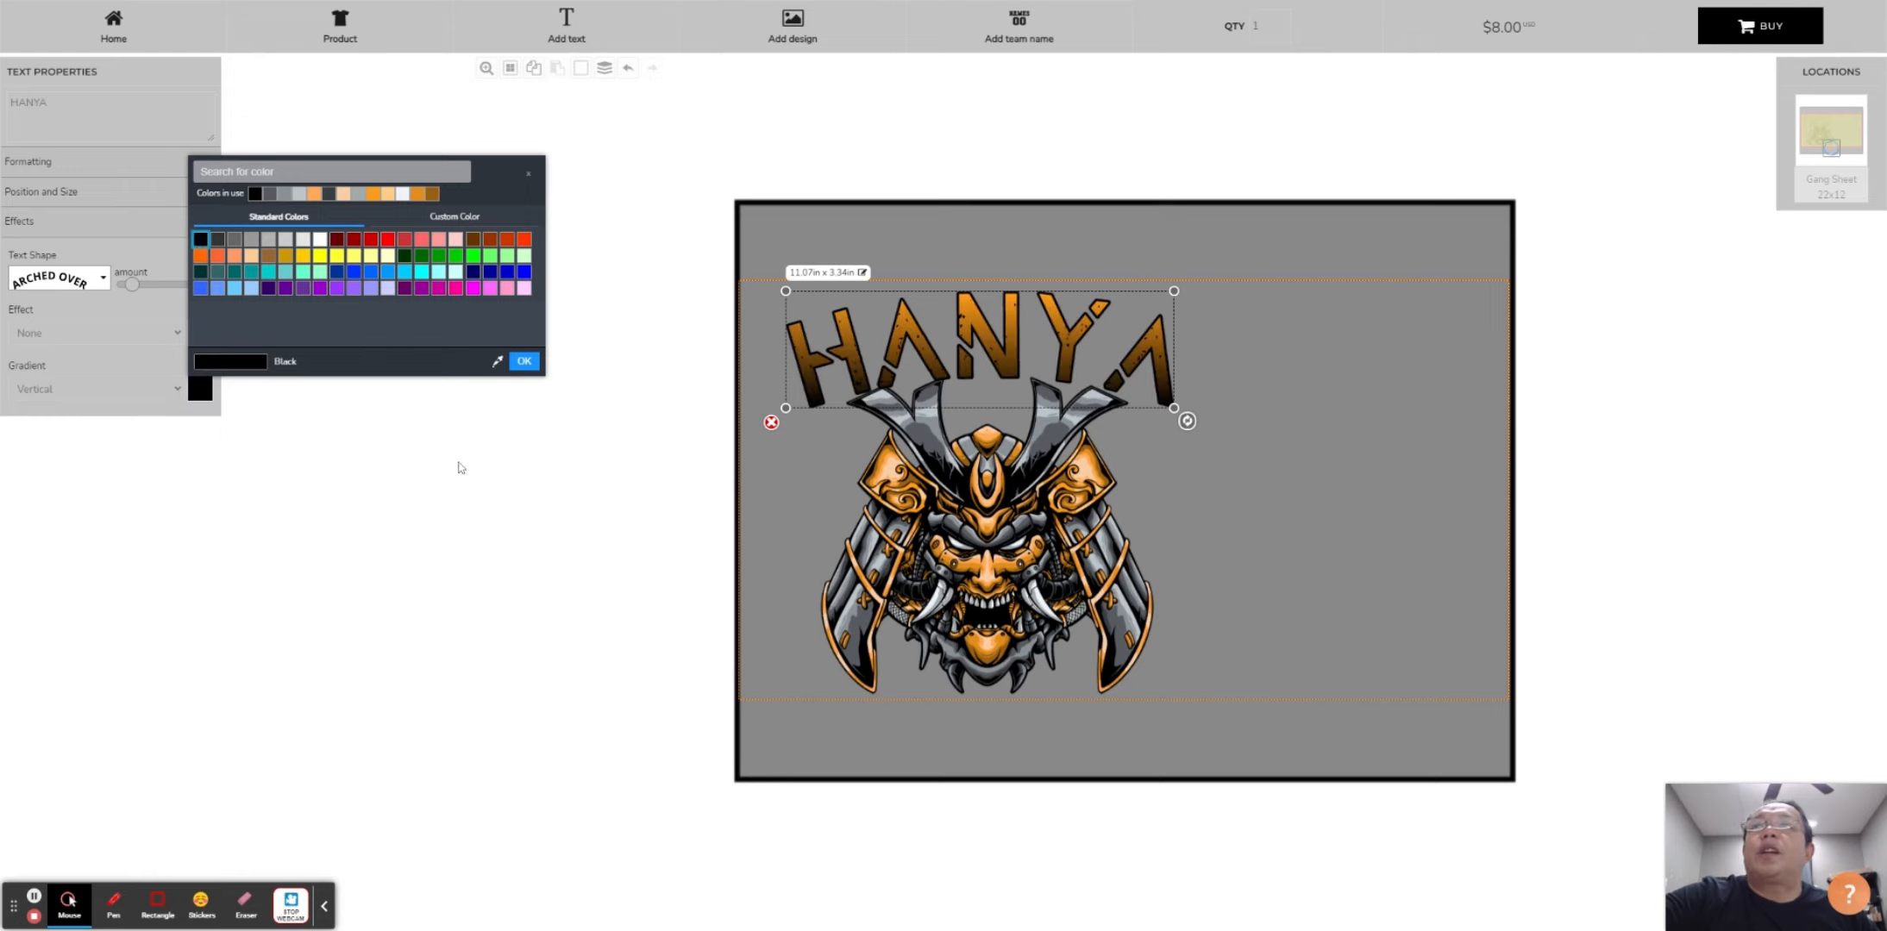
pyautogui.click(605, 333)
pyautogui.click(979, 364)
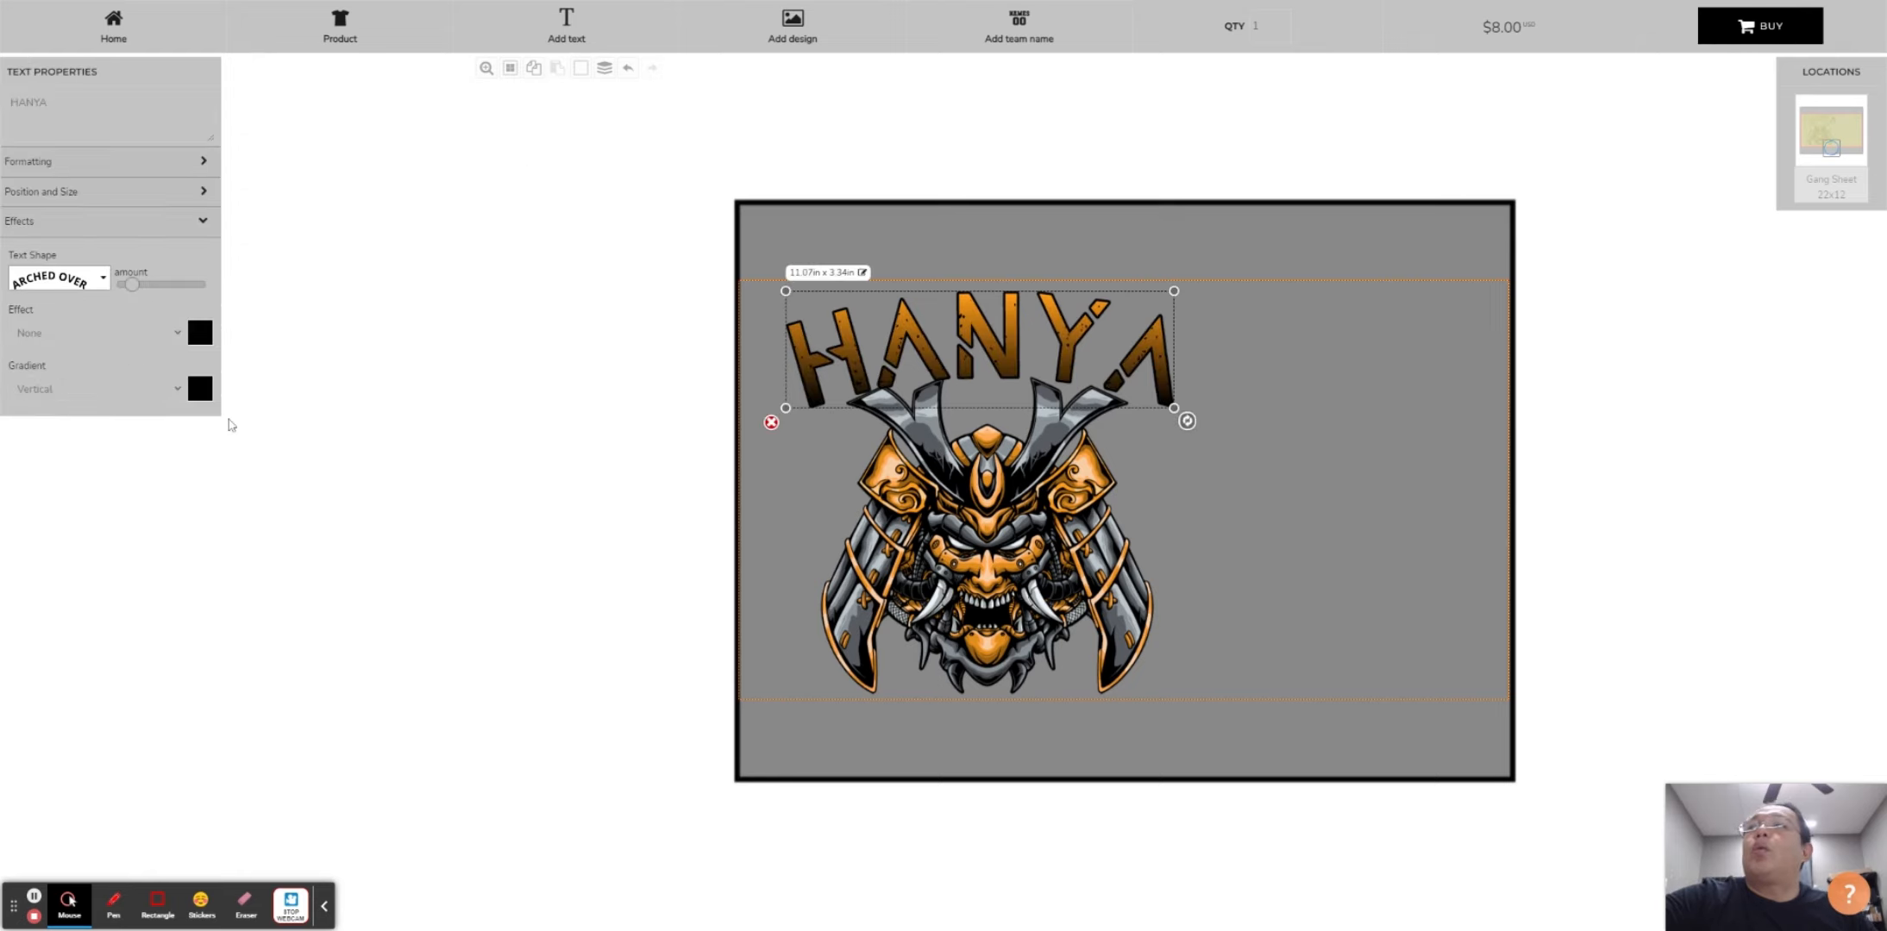
# Try 60% Black for the HANYA text's gradient, then replace it with a custom dark red
pyautogui.click(200, 390)
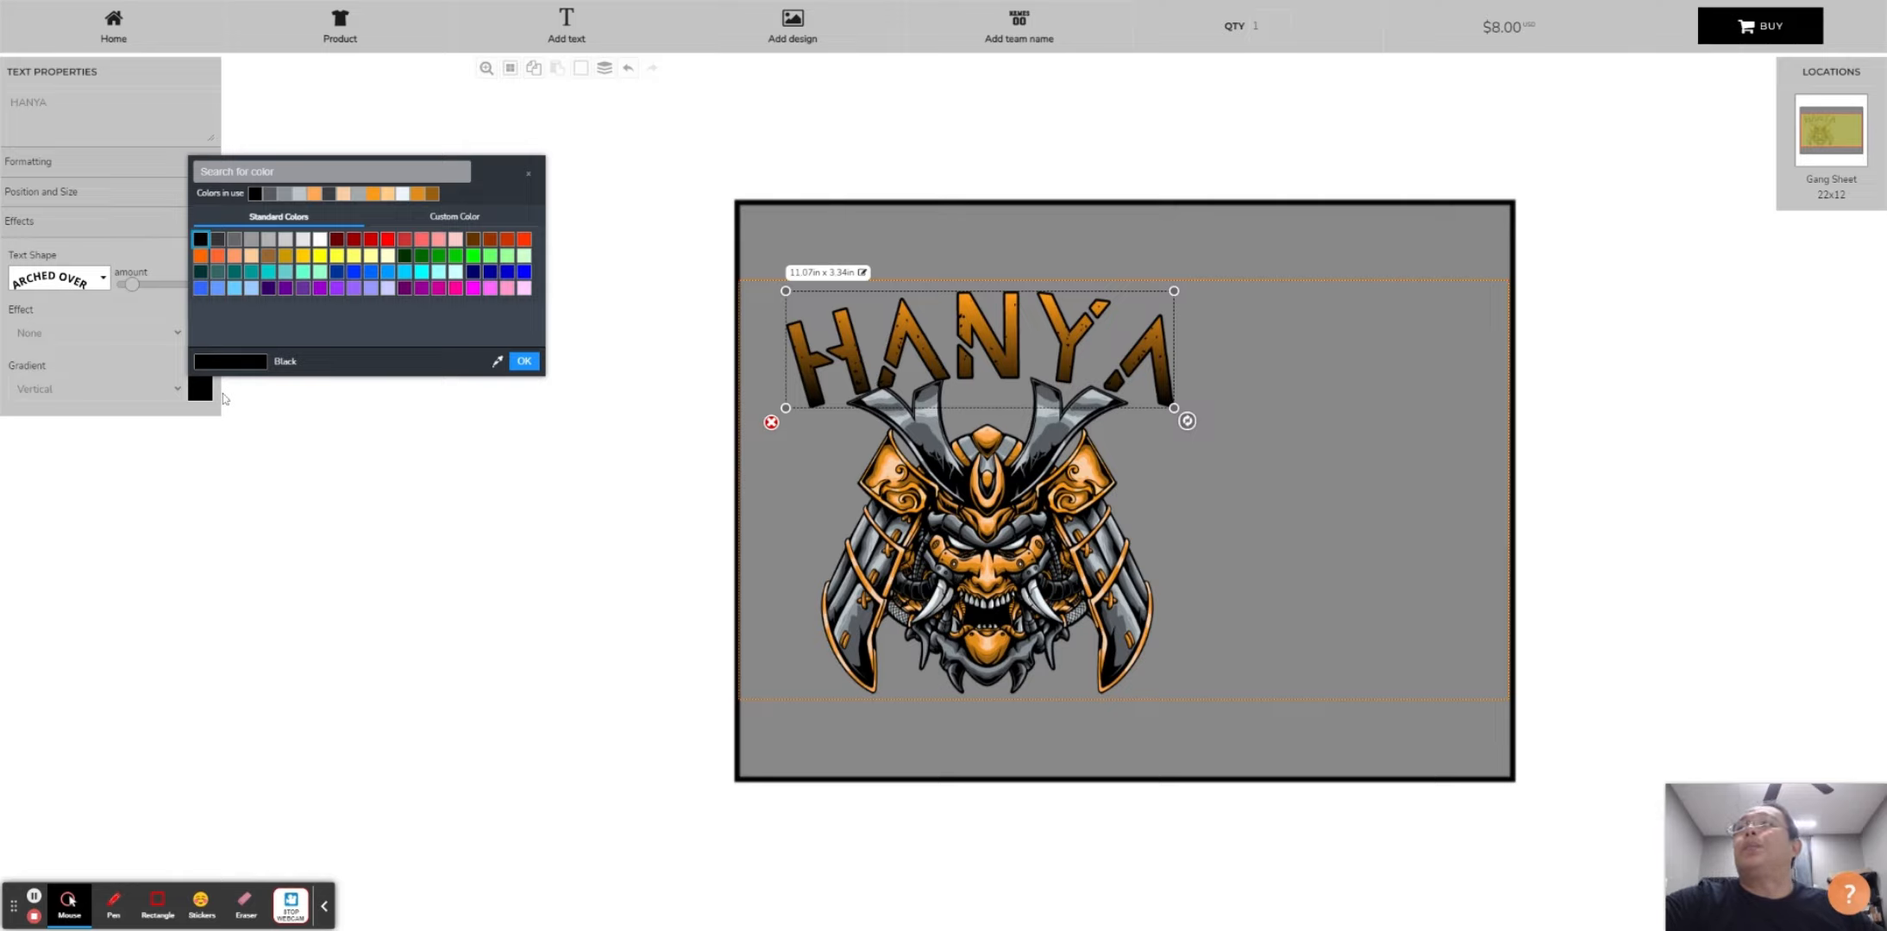
pyautogui.click(236, 242)
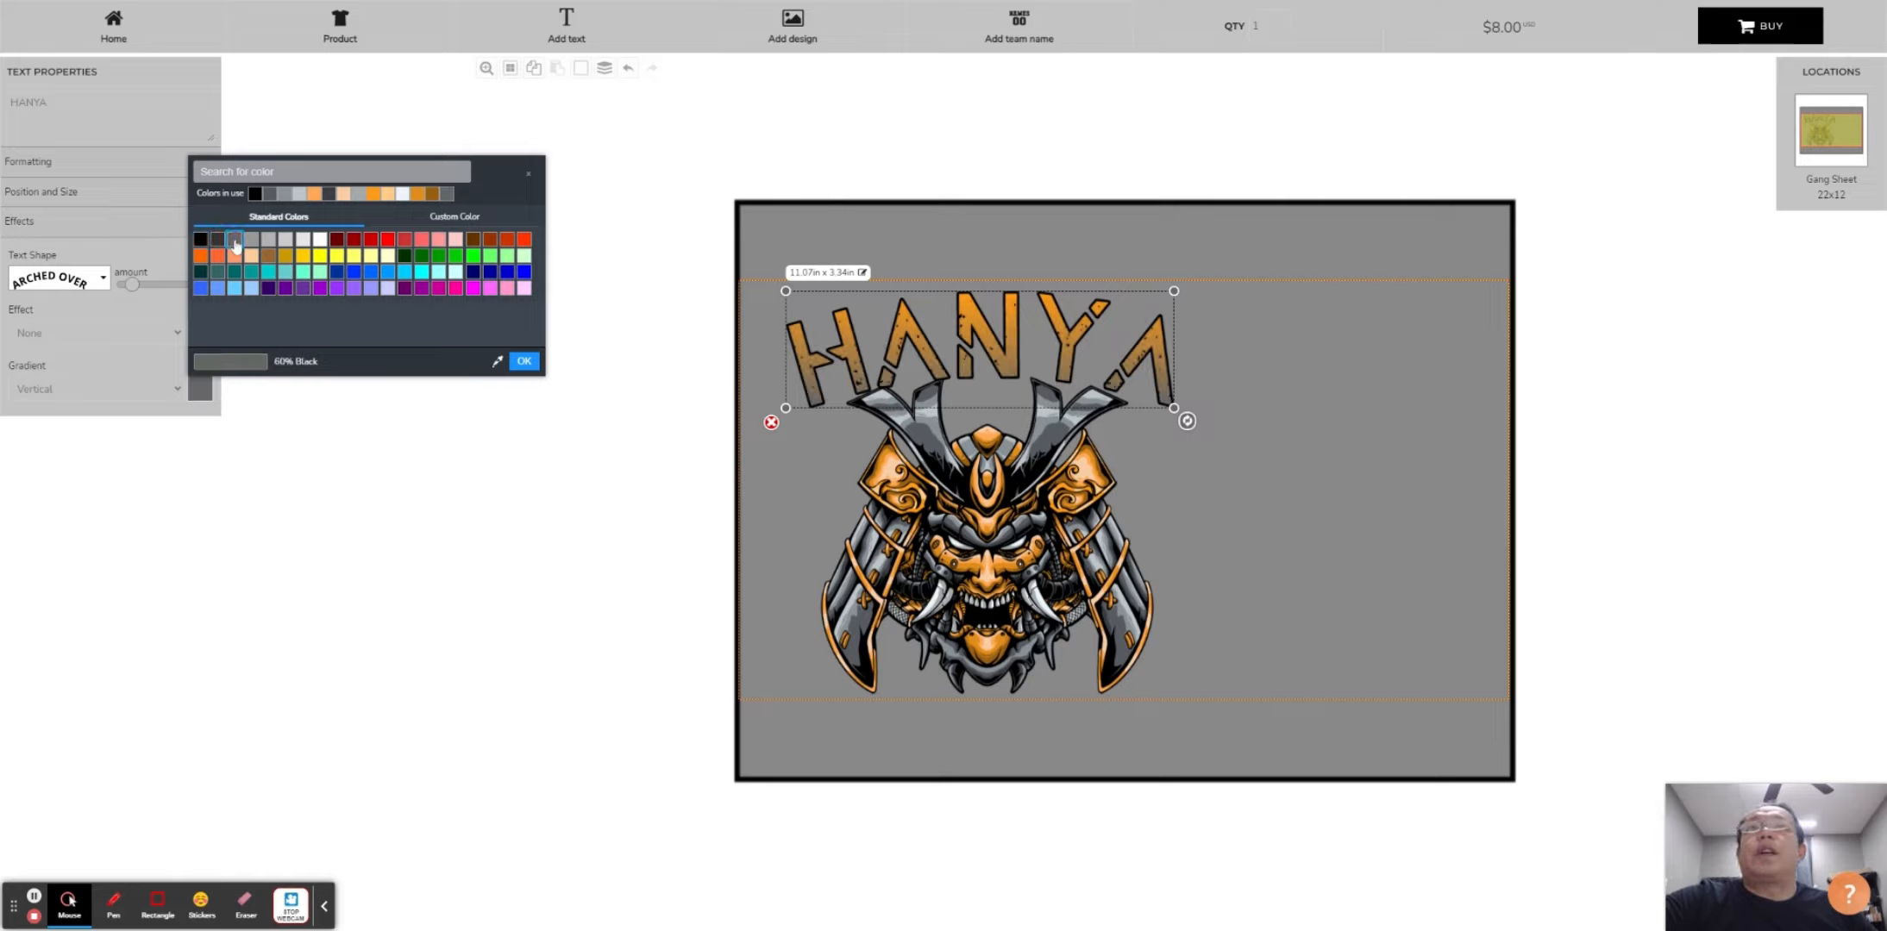
pyautogui.click(470, 221)
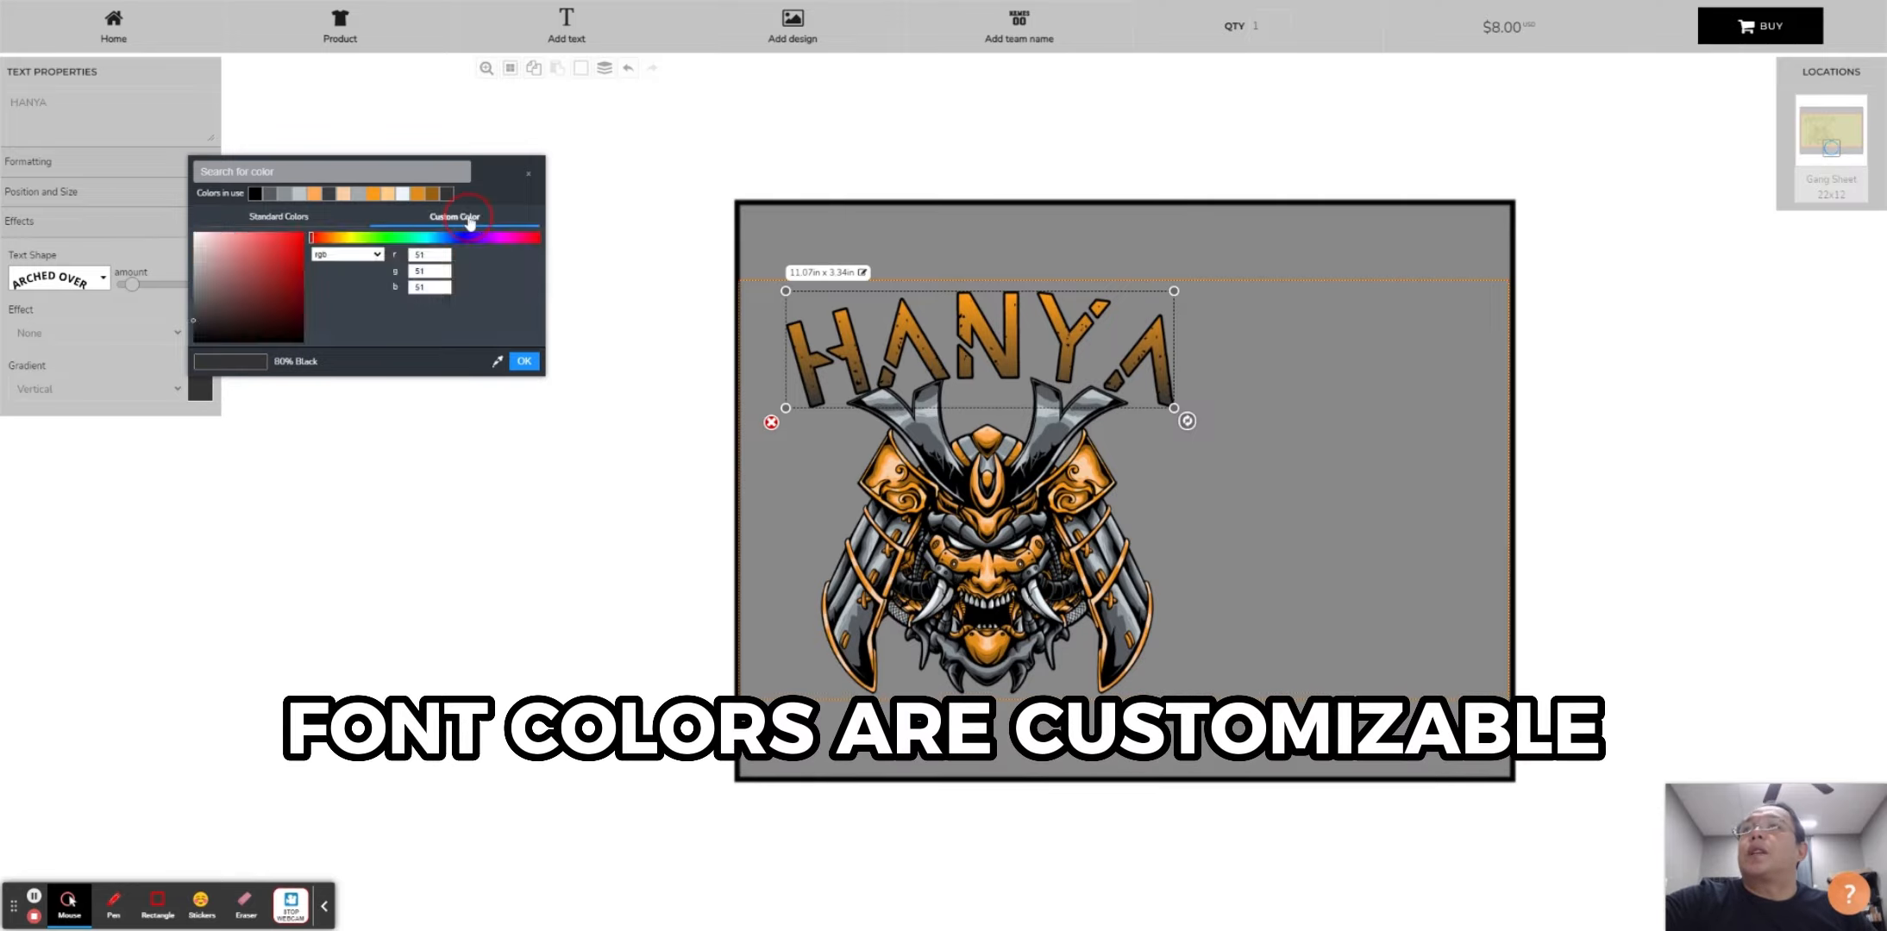
pyautogui.click(208, 324)
pyautogui.moveTo(208, 322)
pyautogui.mouseDown()
pyautogui.moveTo(291, 326)
pyautogui.moveTo(295, 286)
pyautogui.mouseUp()
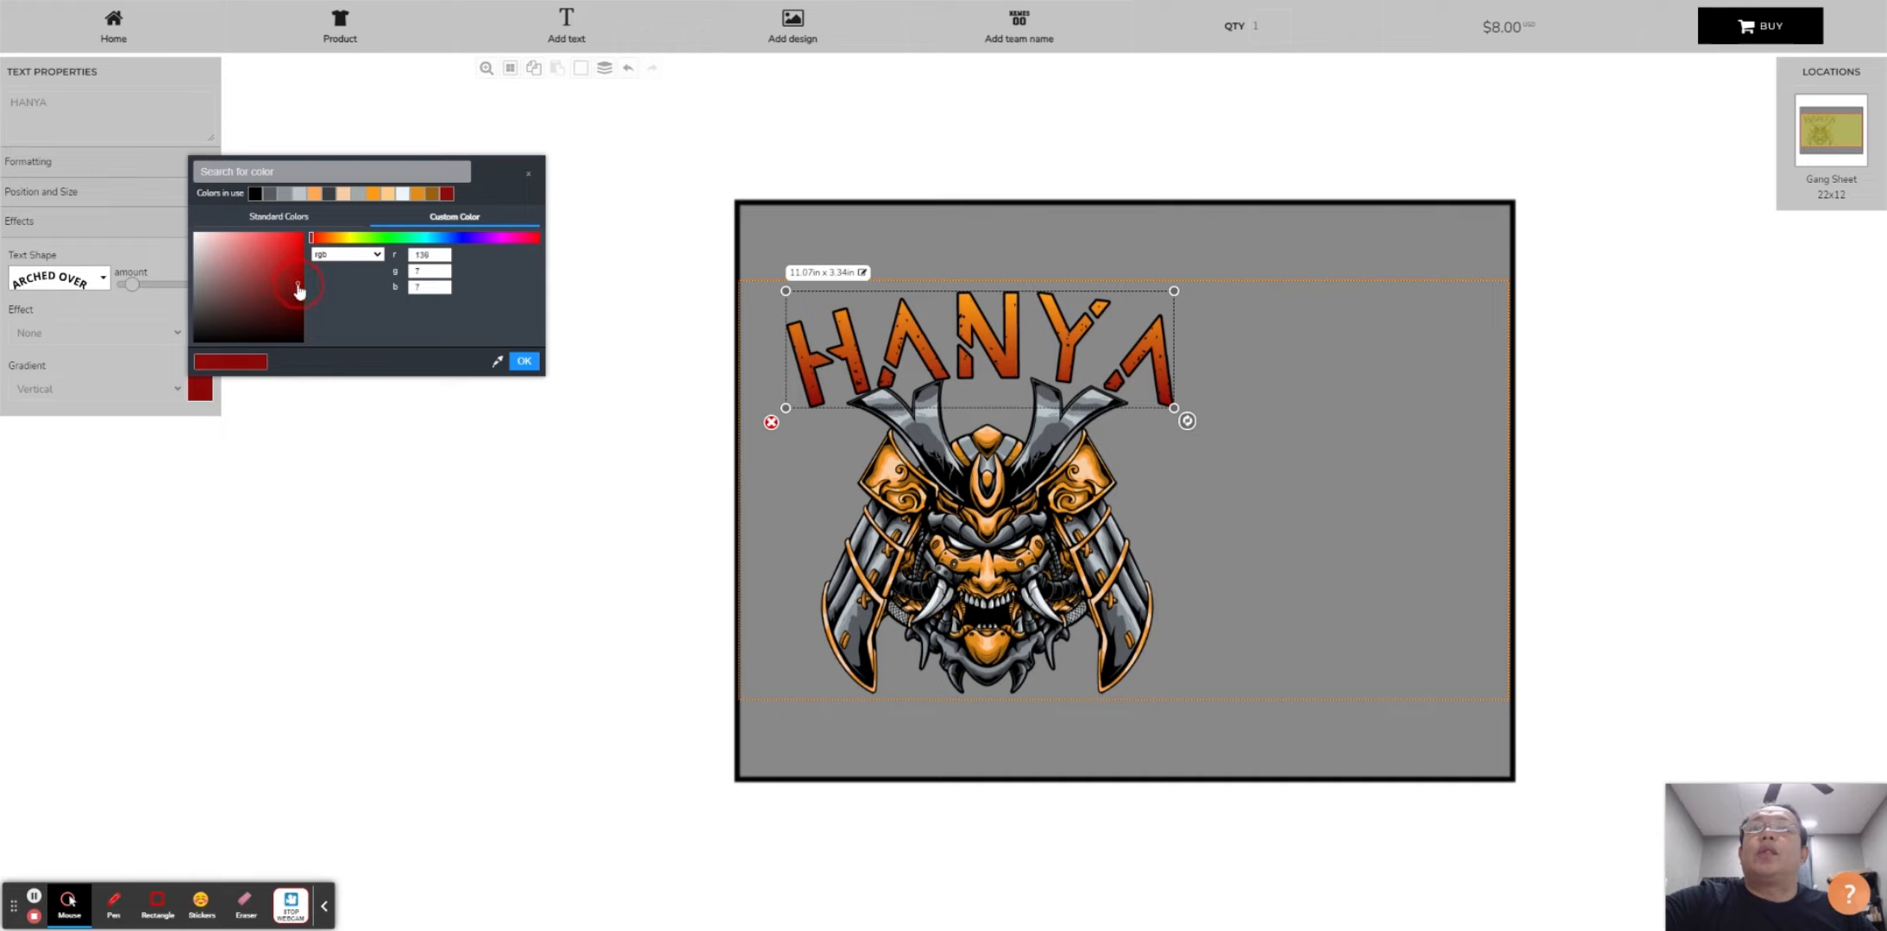
pyautogui.click(1748, 463)
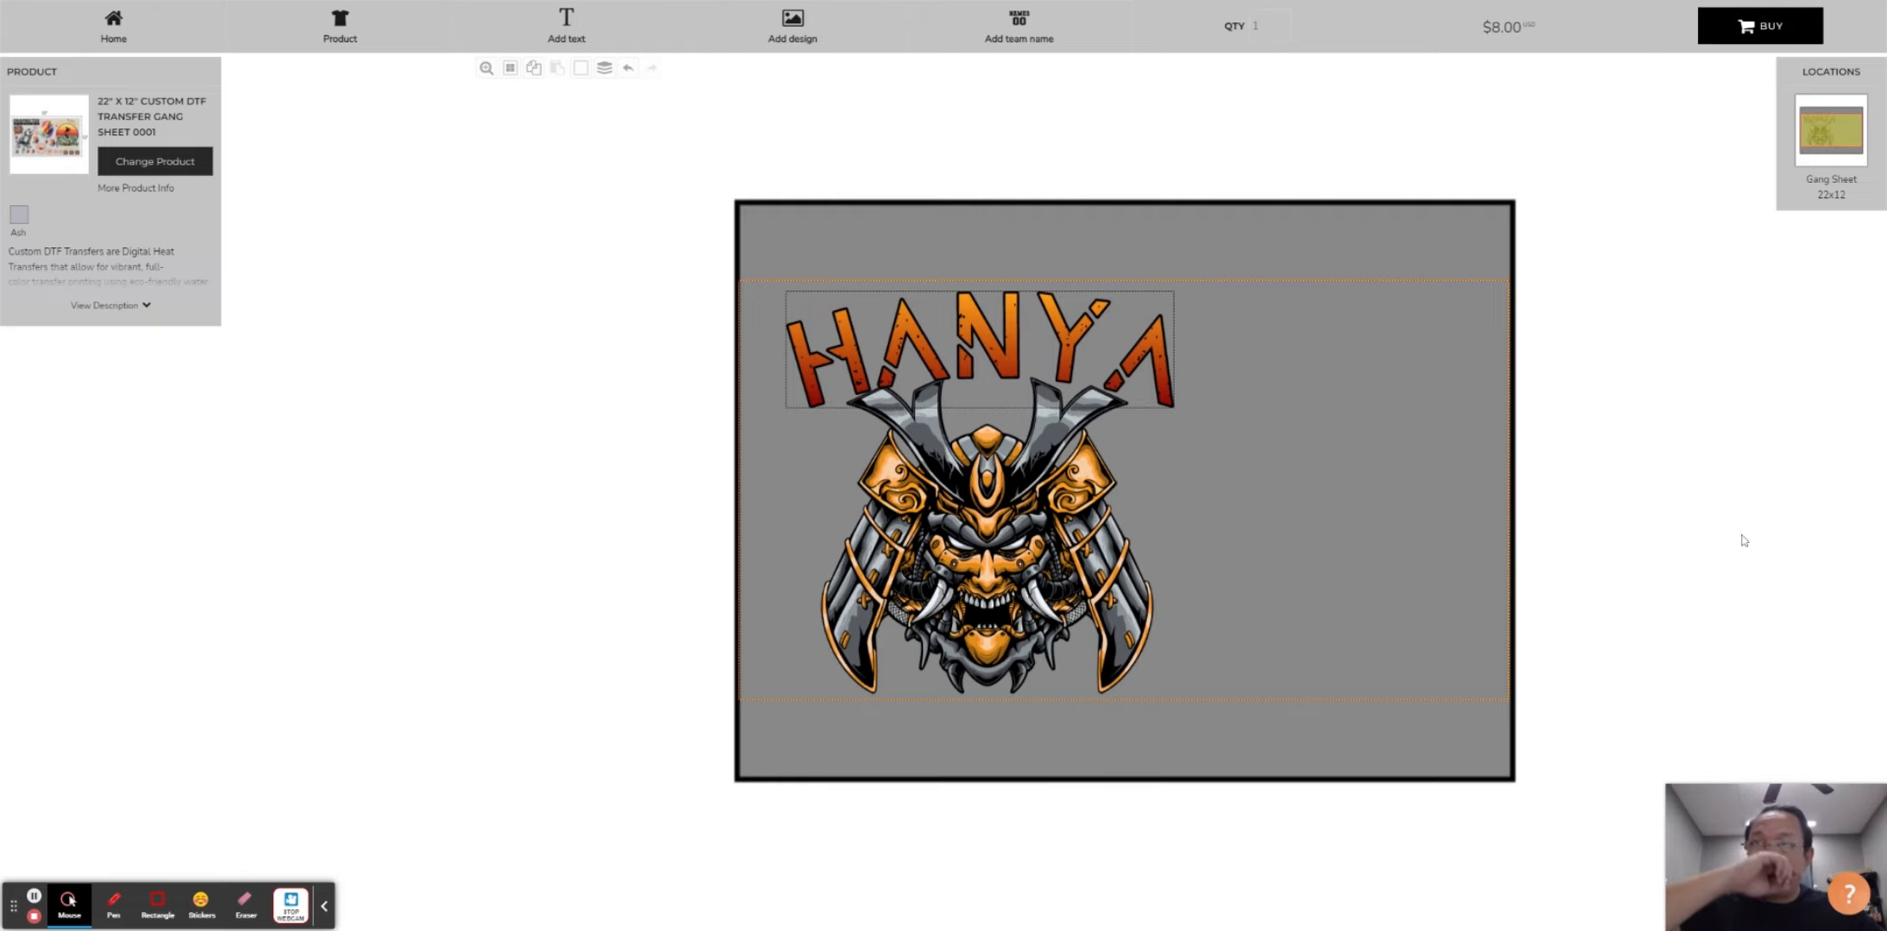
# Shift the samurai mask slightly left beneath the HANYA text and group the mask and text into one design
pyautogui.moveTo(1035, 505); pyautogui.dragTo(1029, 504)
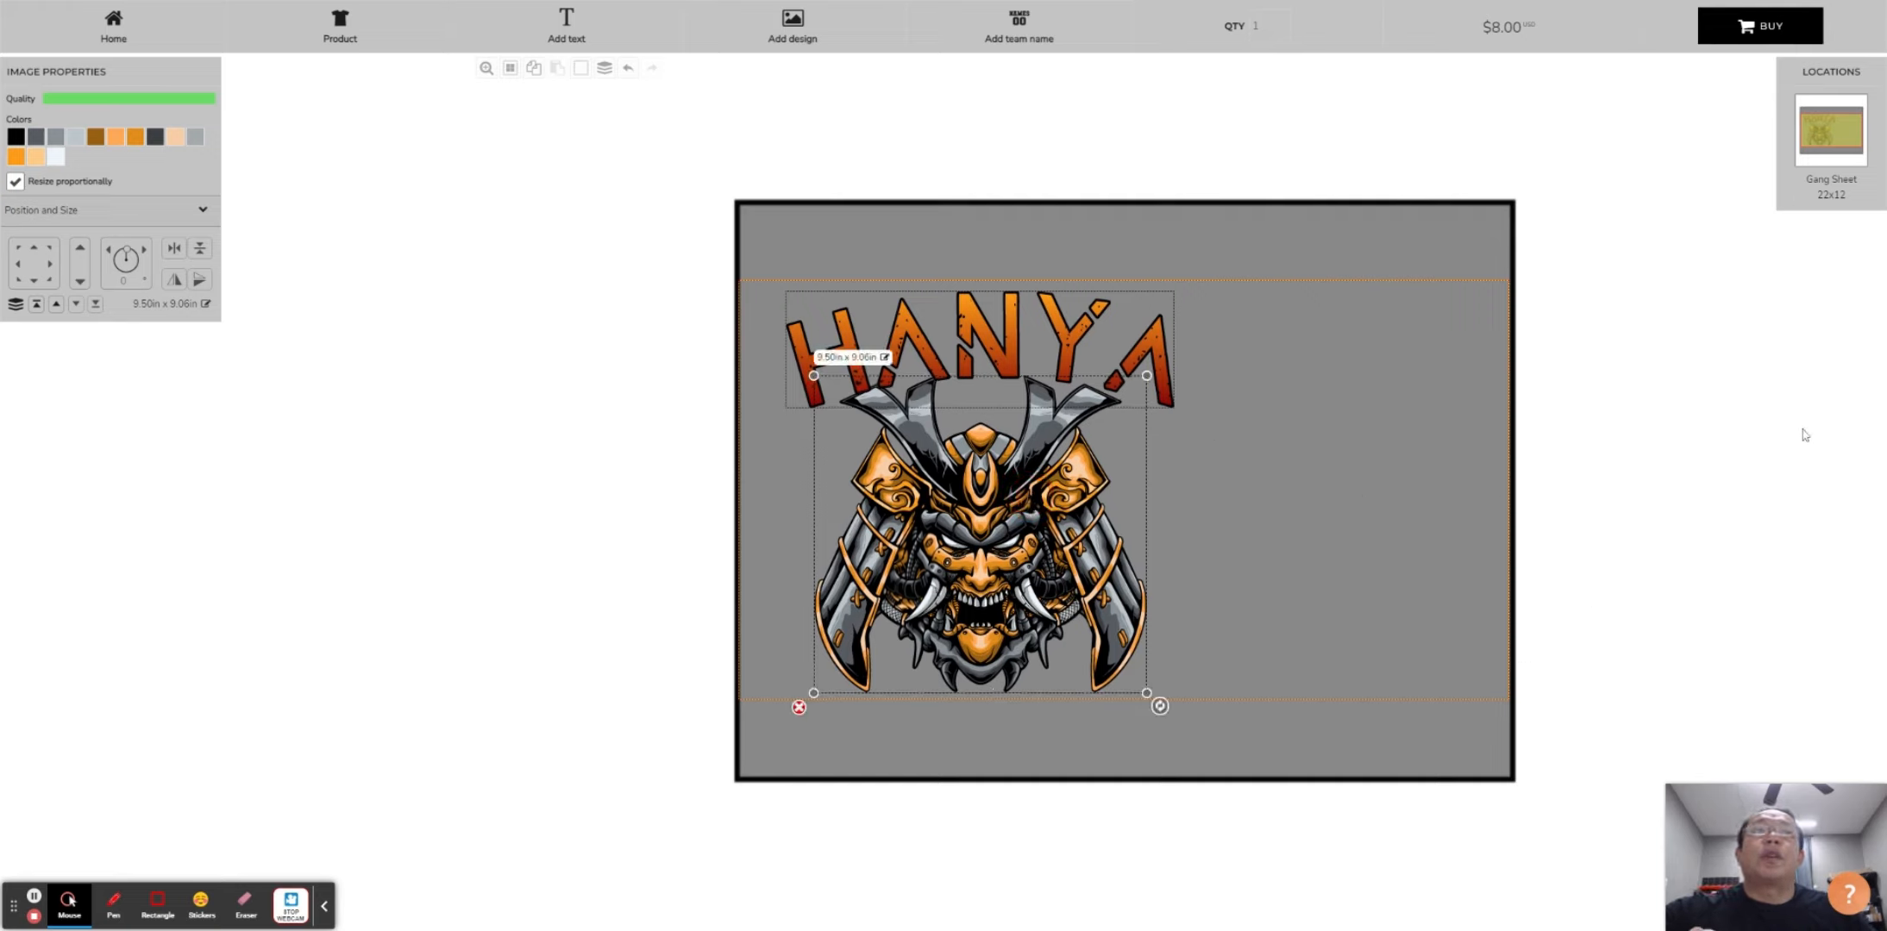
pyautogui.click(1746, 436)
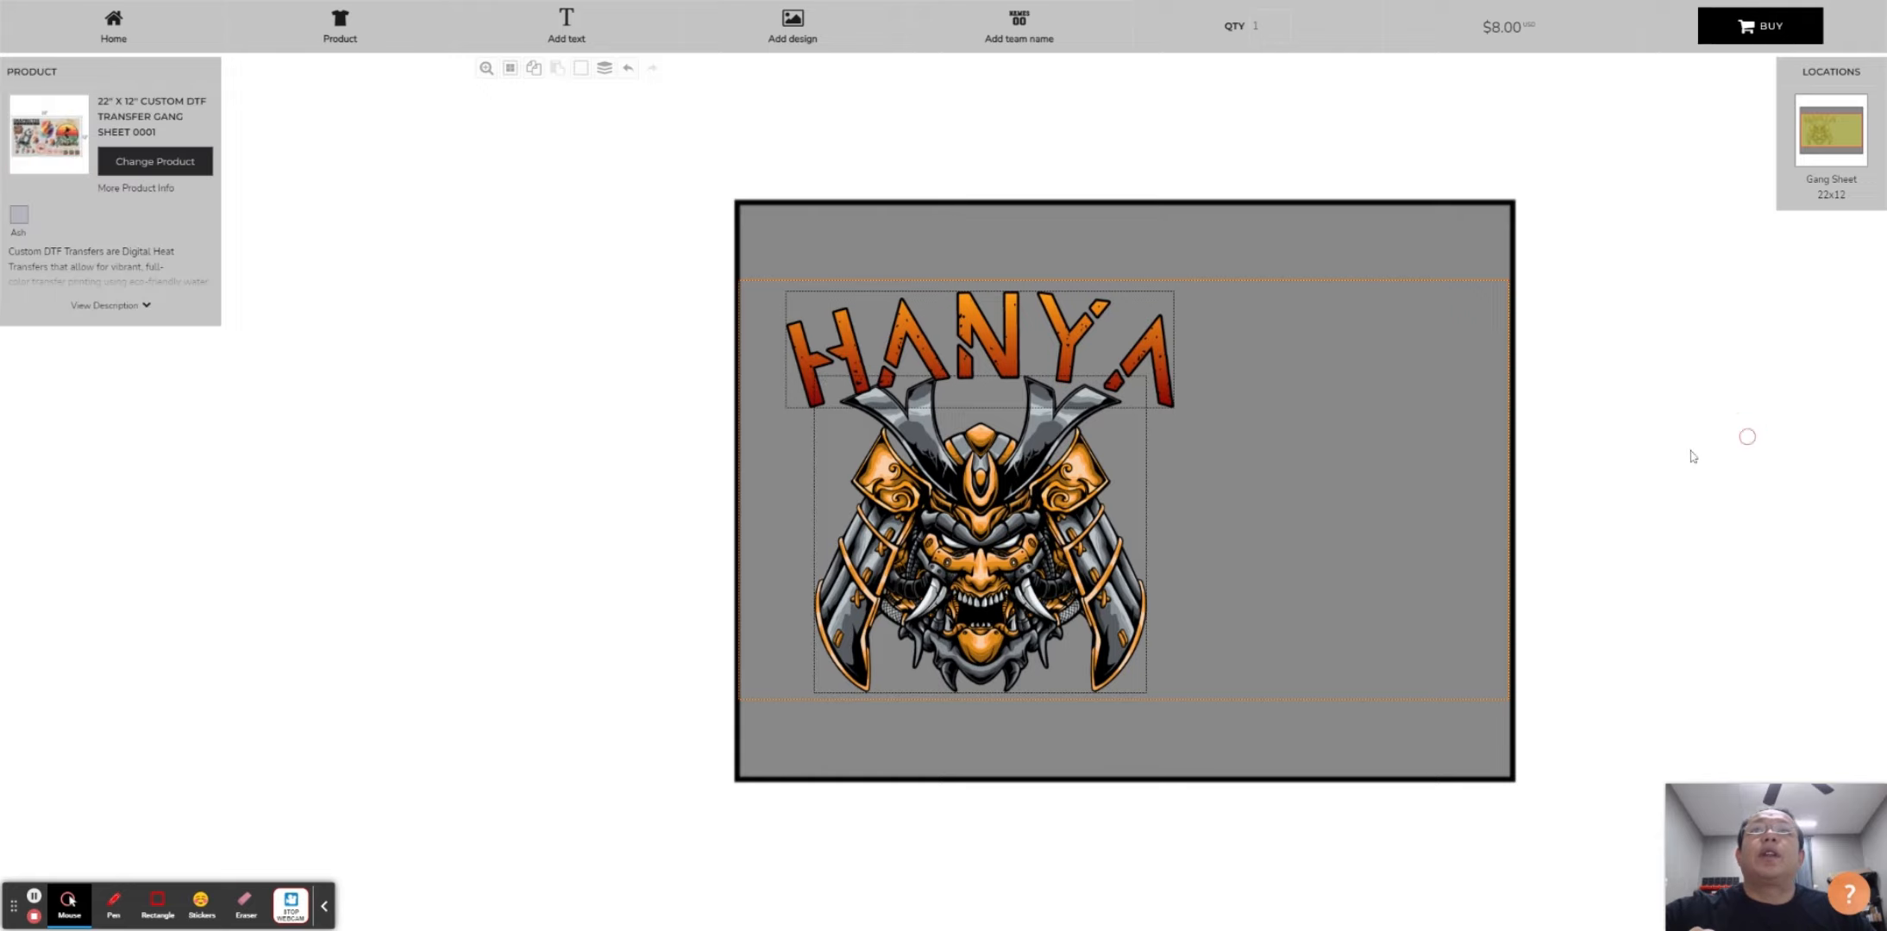
pyautogui.click(995, 358)
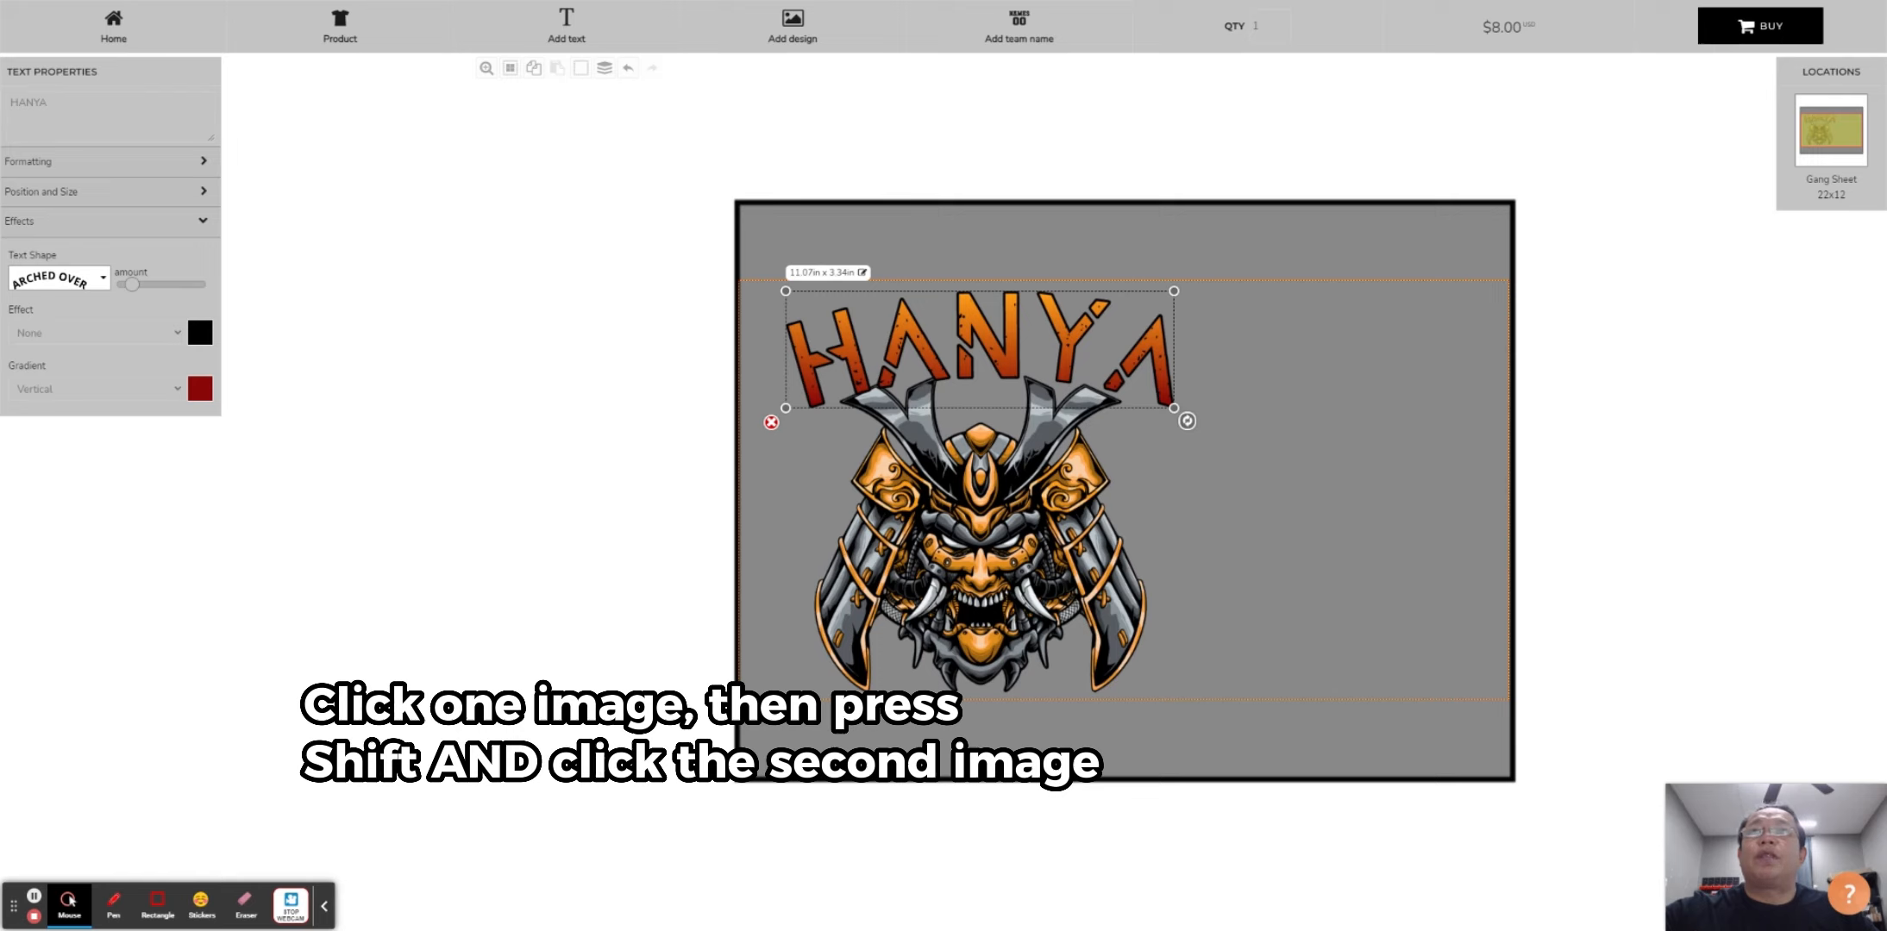
pyautogui.keyDown('shift'); pyautogui.click(1013, 556); pyautogui.keyUp('shift')
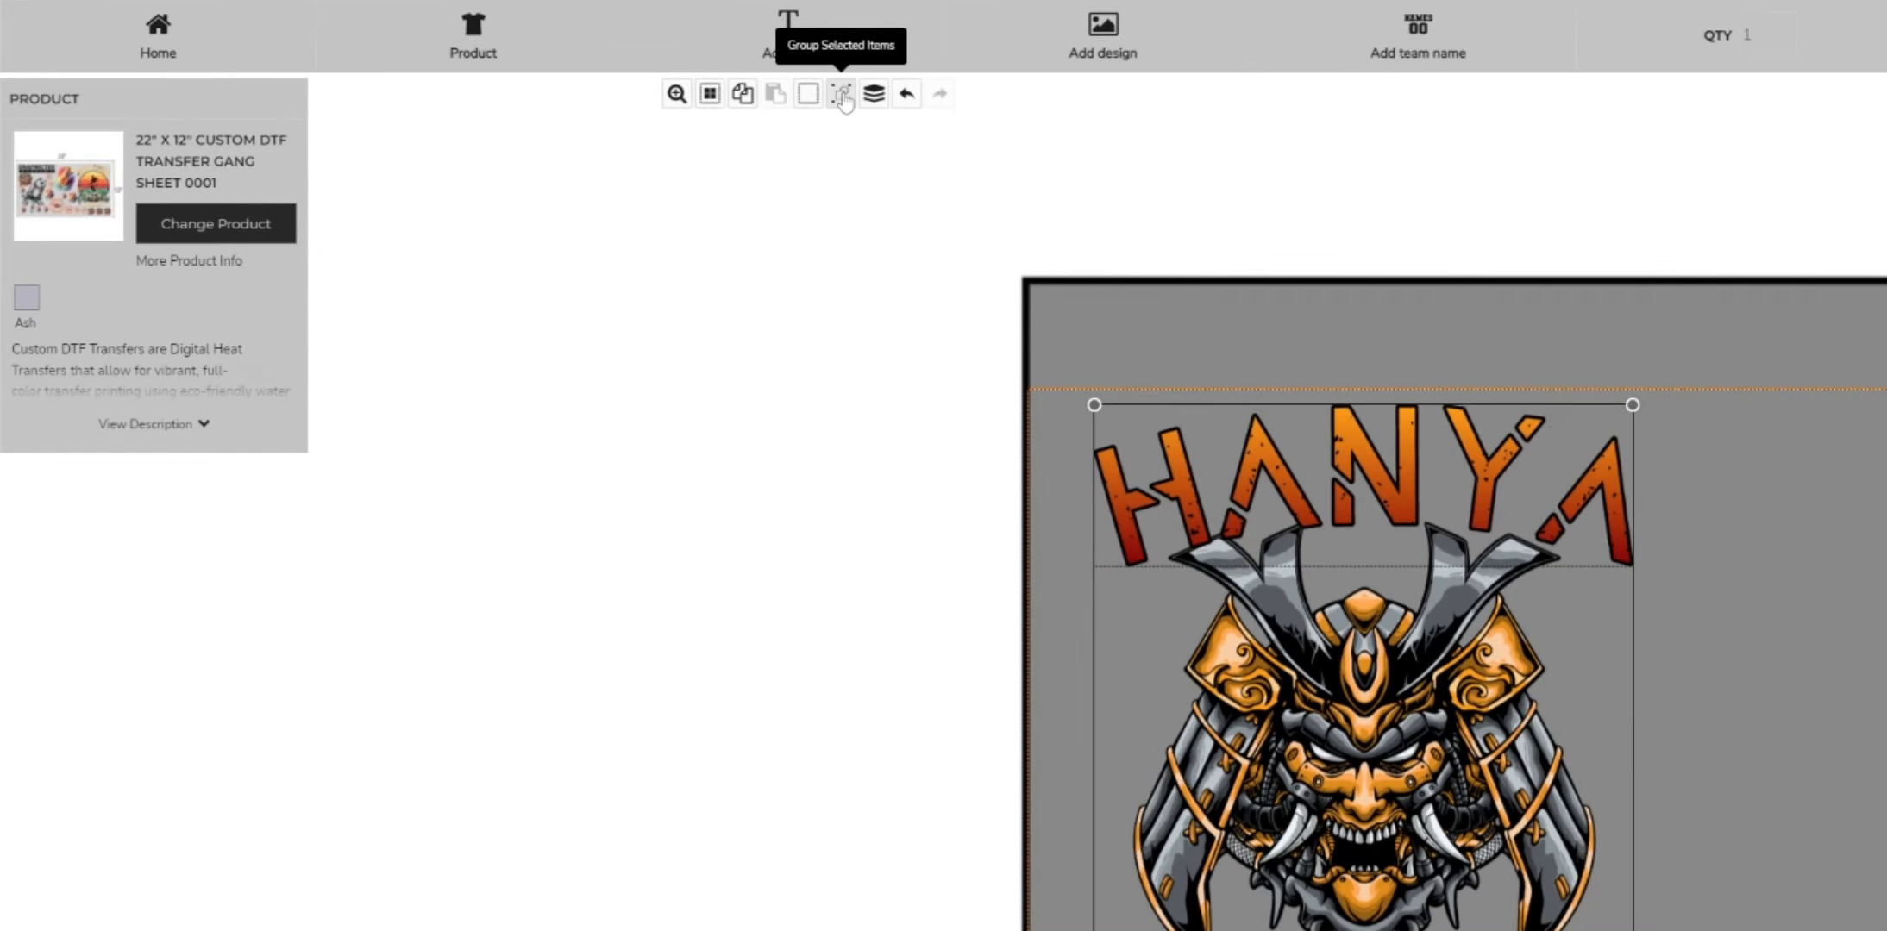
pyautogui.click(841, 93)
pyautogui.click(1621, 483)
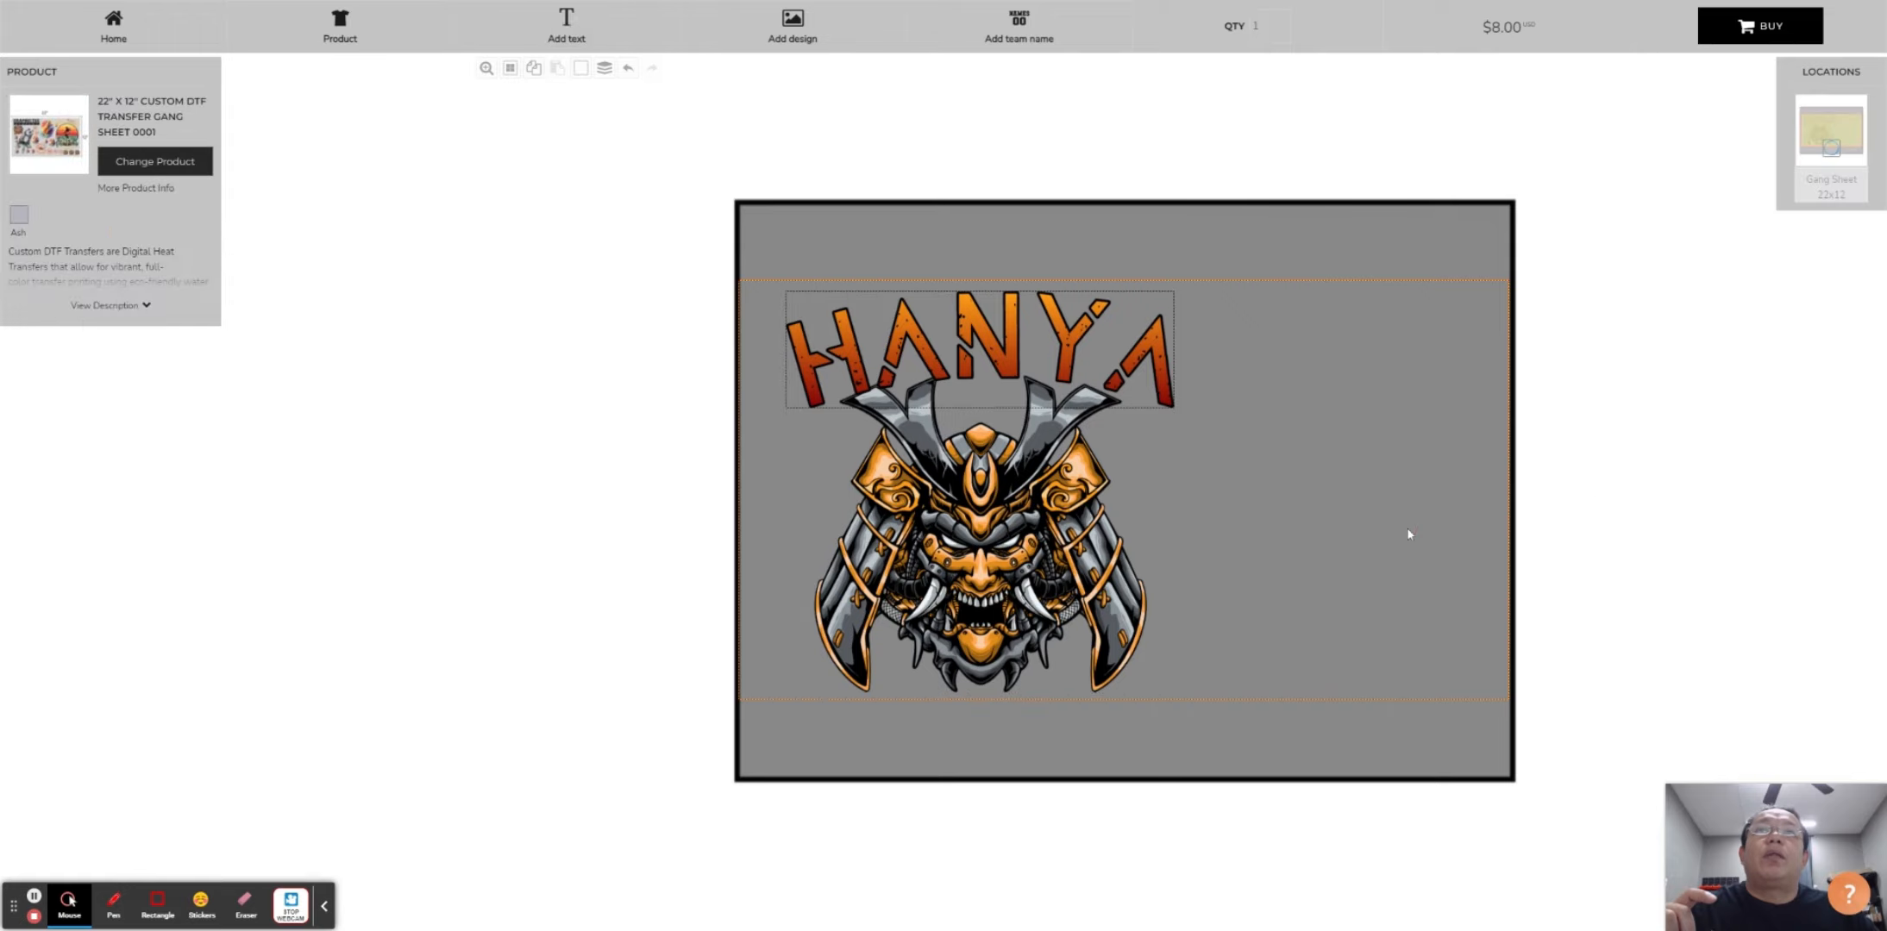
# Move the grouped design to the left edge of the decoration area and set its width to 10.75 in
pyautogui.moveTo(1351, 800); pyautogui.dragTo(1449, 798)
pyautogui.moveTo(1043, 571); pyautogui.dragTo(943, 574)
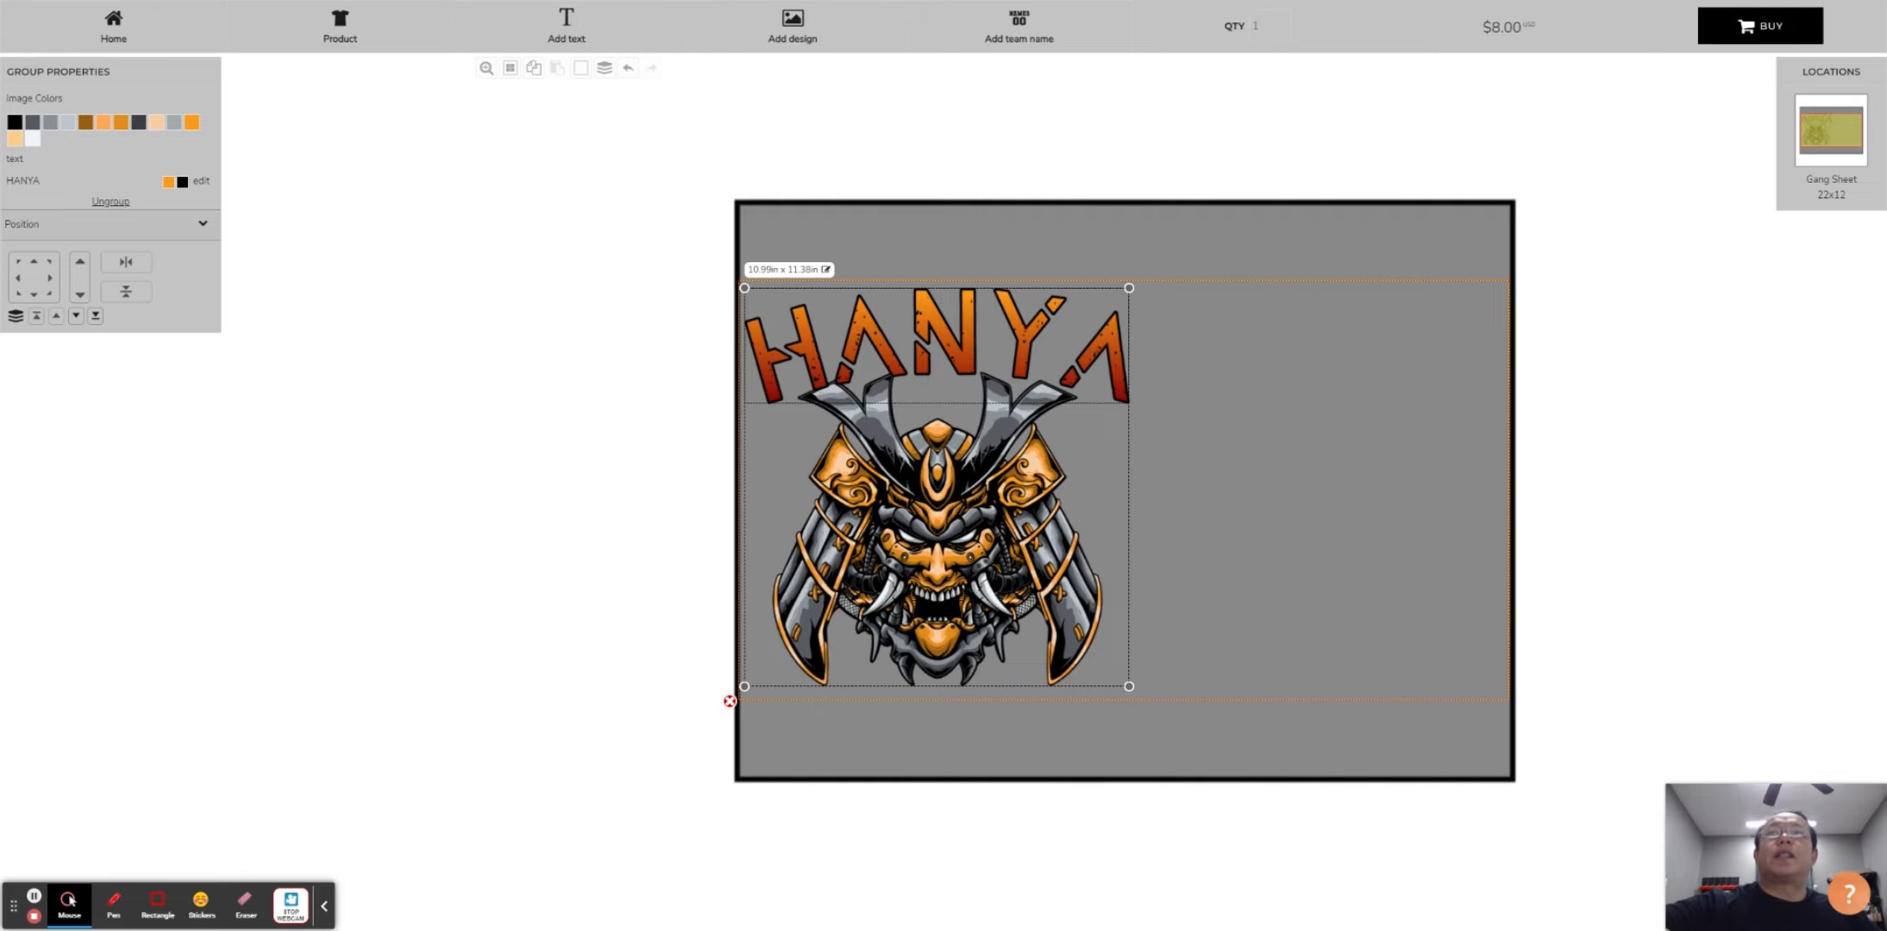
pyautogui.click(664, 443)
pyautogui.click(809, 334)
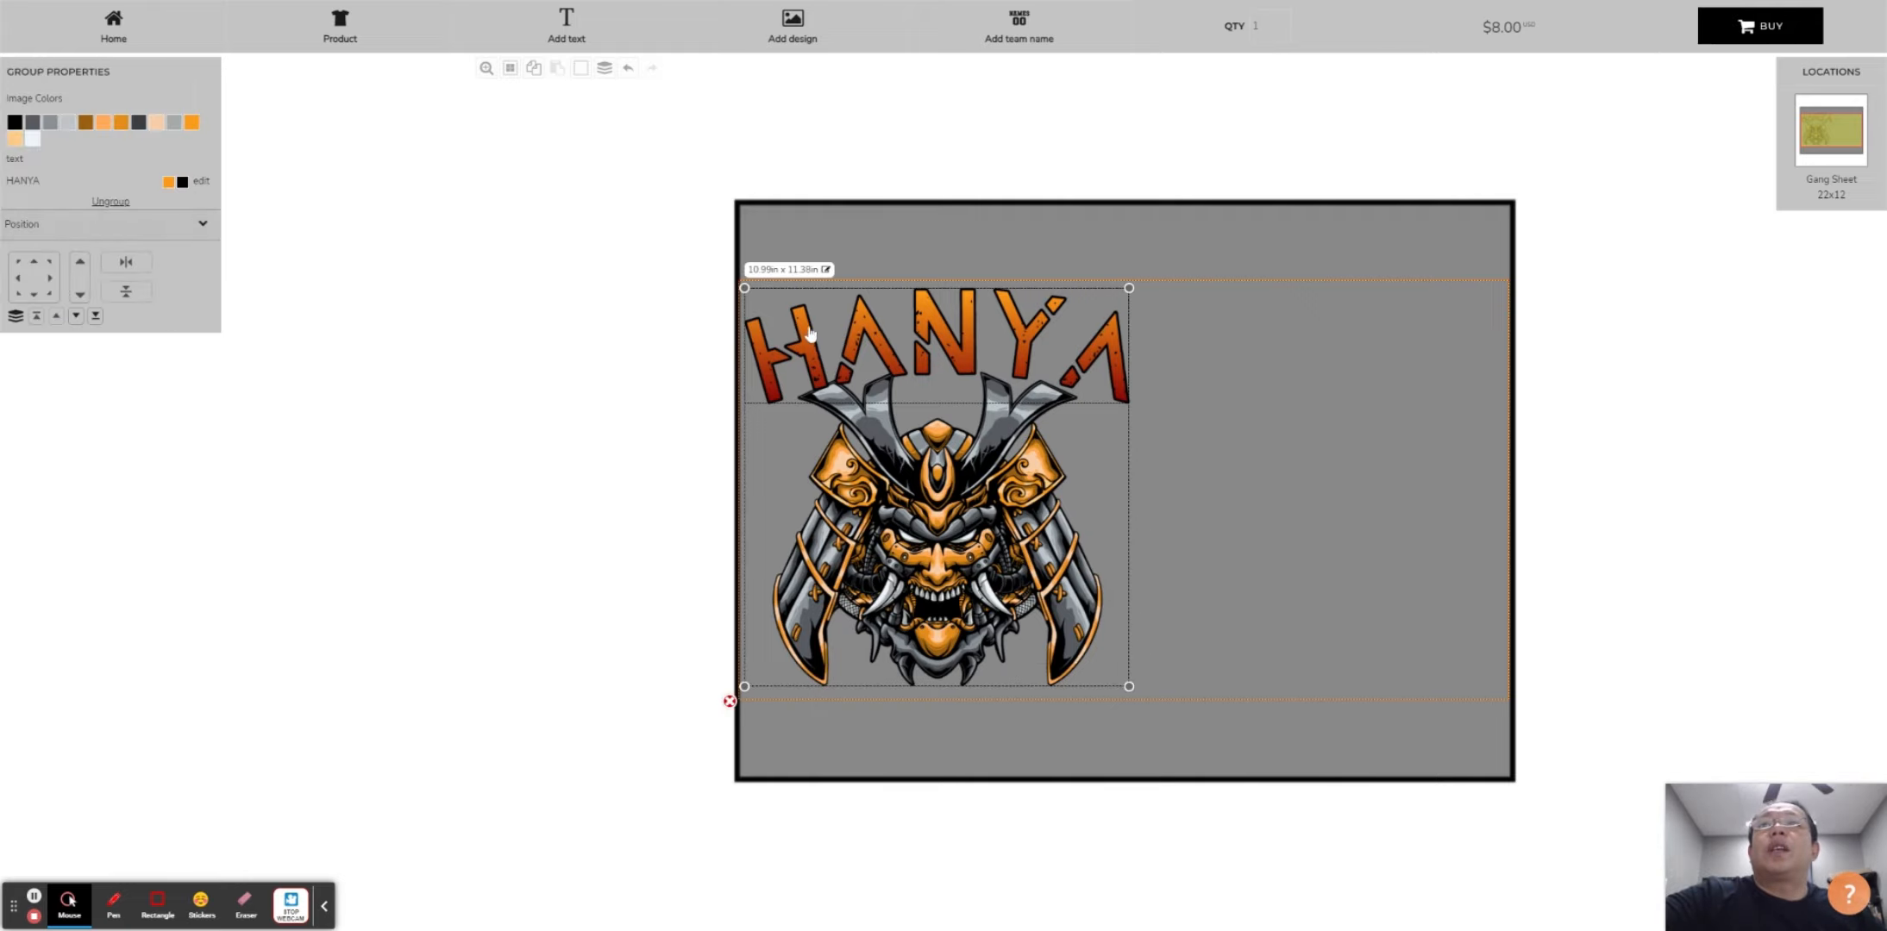
pyautogui.click(825, 270)
pyautogui.doubleClick(762, 271)
pyautogui.write('10')
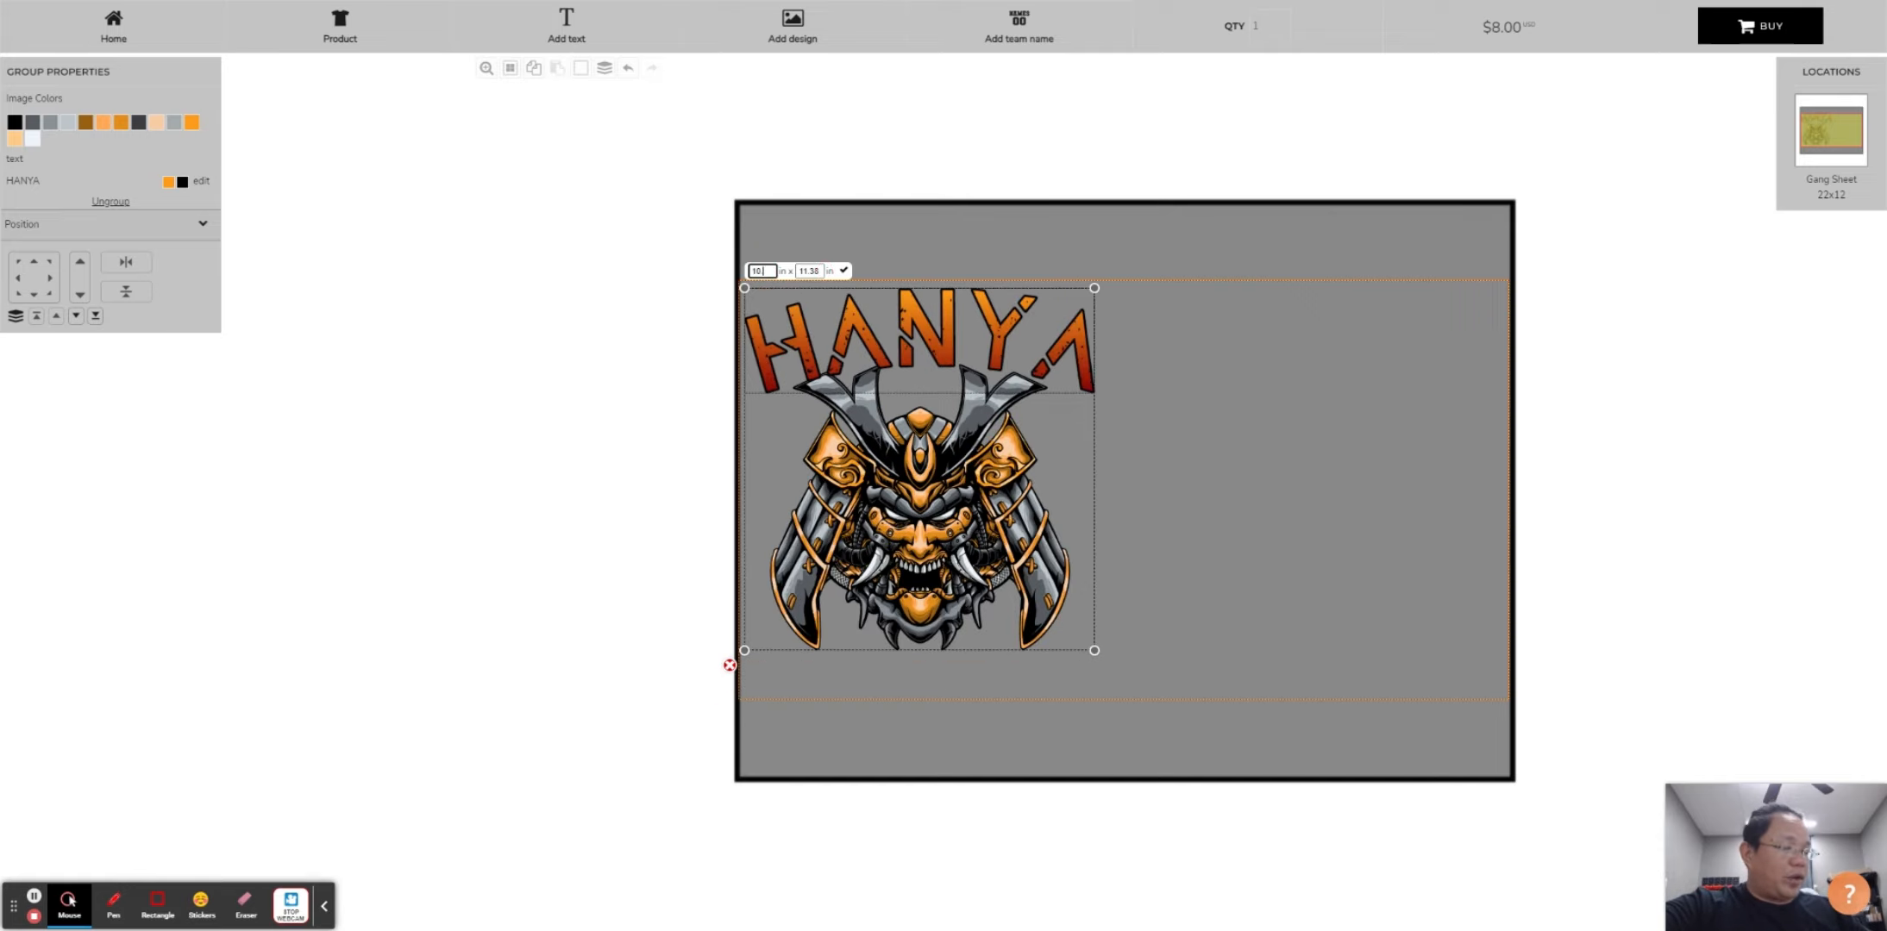
pyautogui.write('.75')
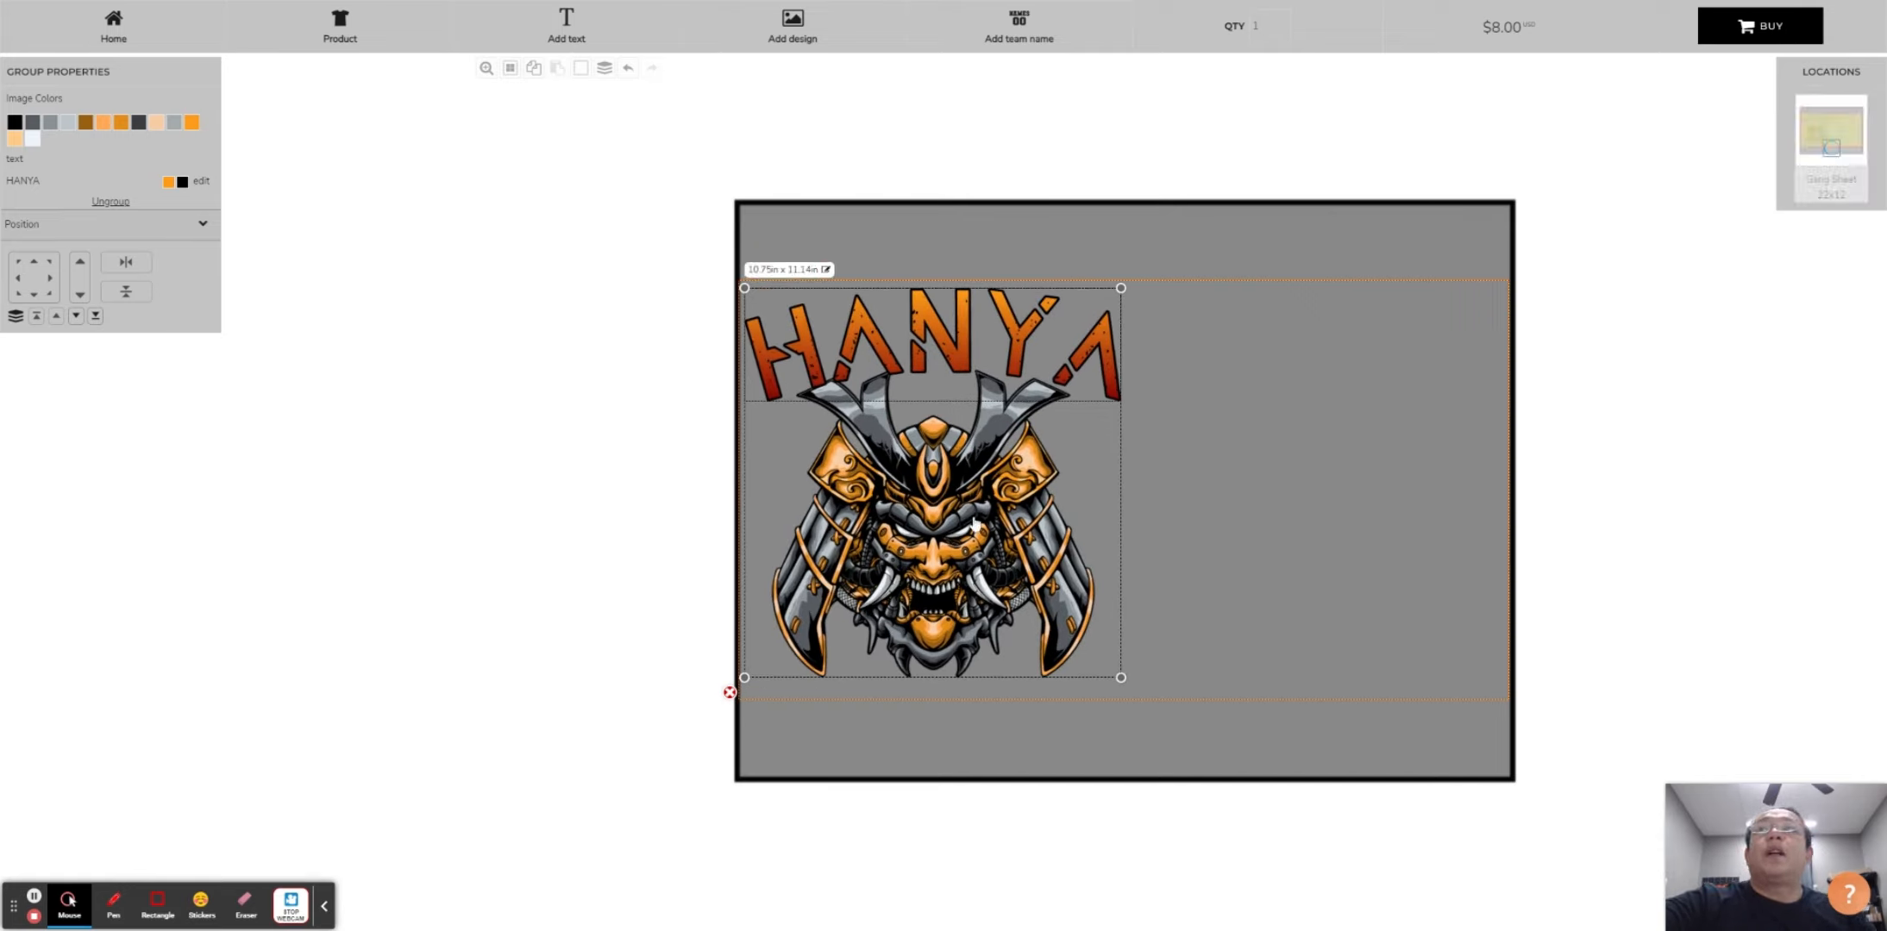
# Copy the selected 10.75 in wide design and place the pasted copy beside it on the right half of the sheet
pyautogui.click(974, 522)
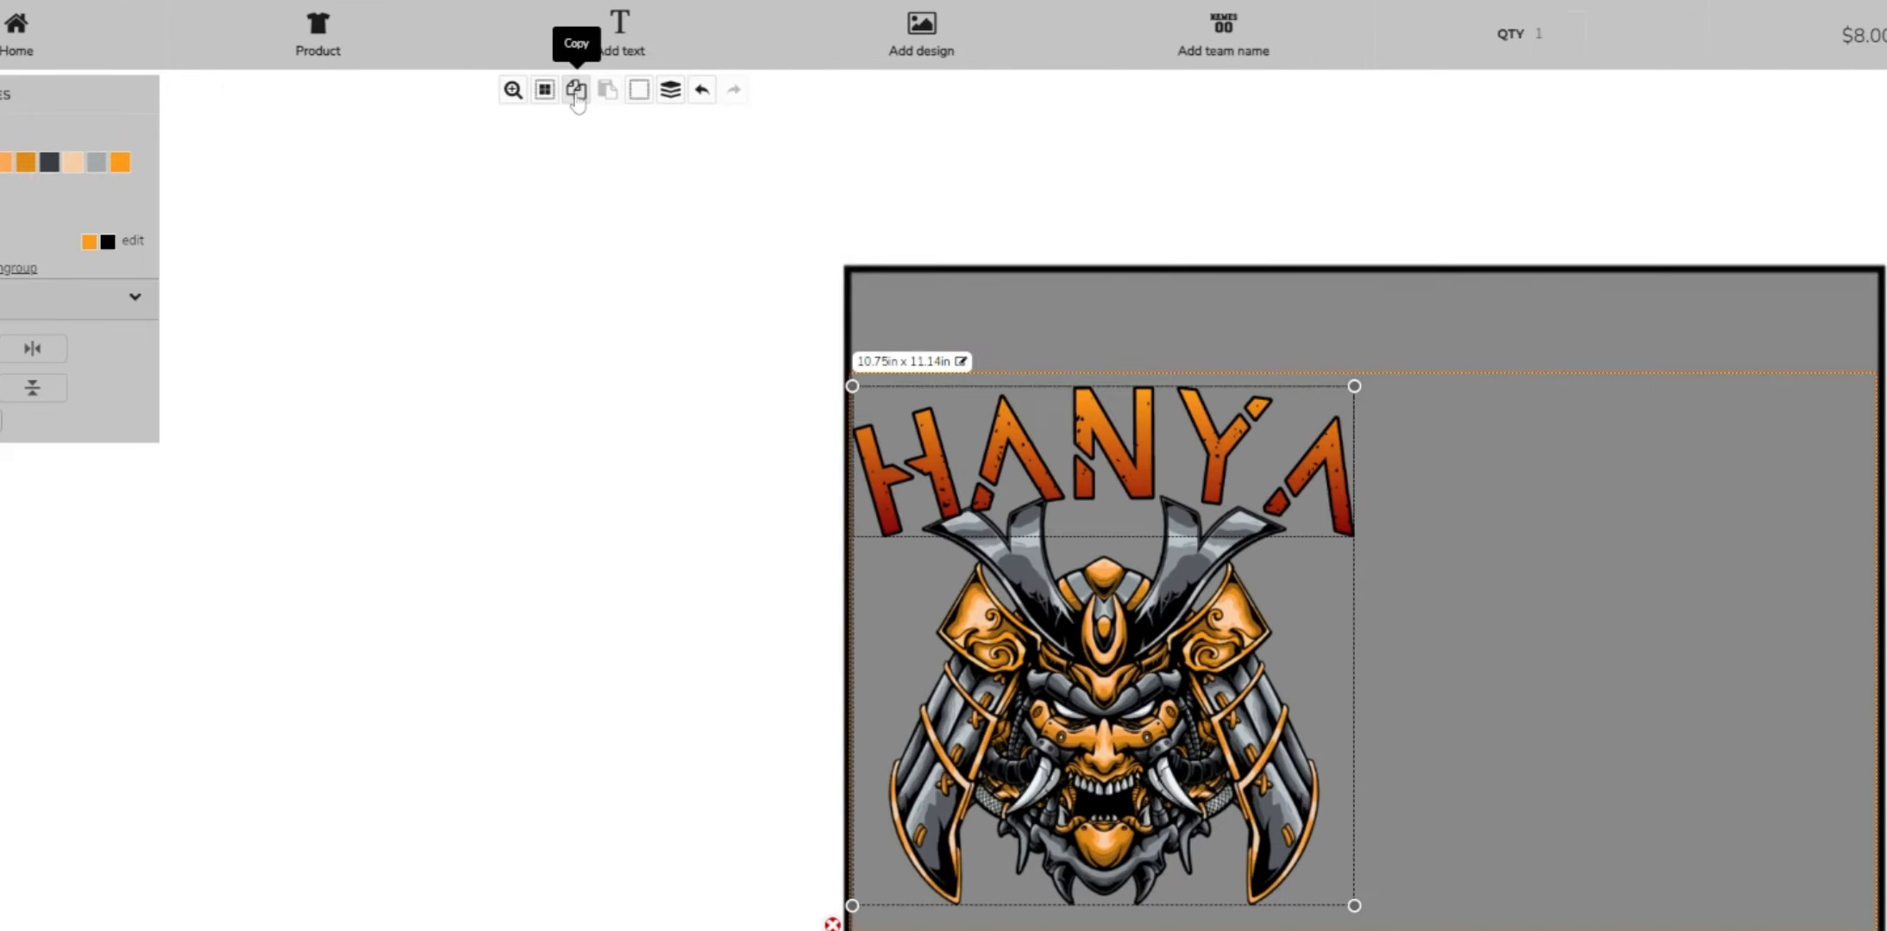
pyautogui.click(576, 89)
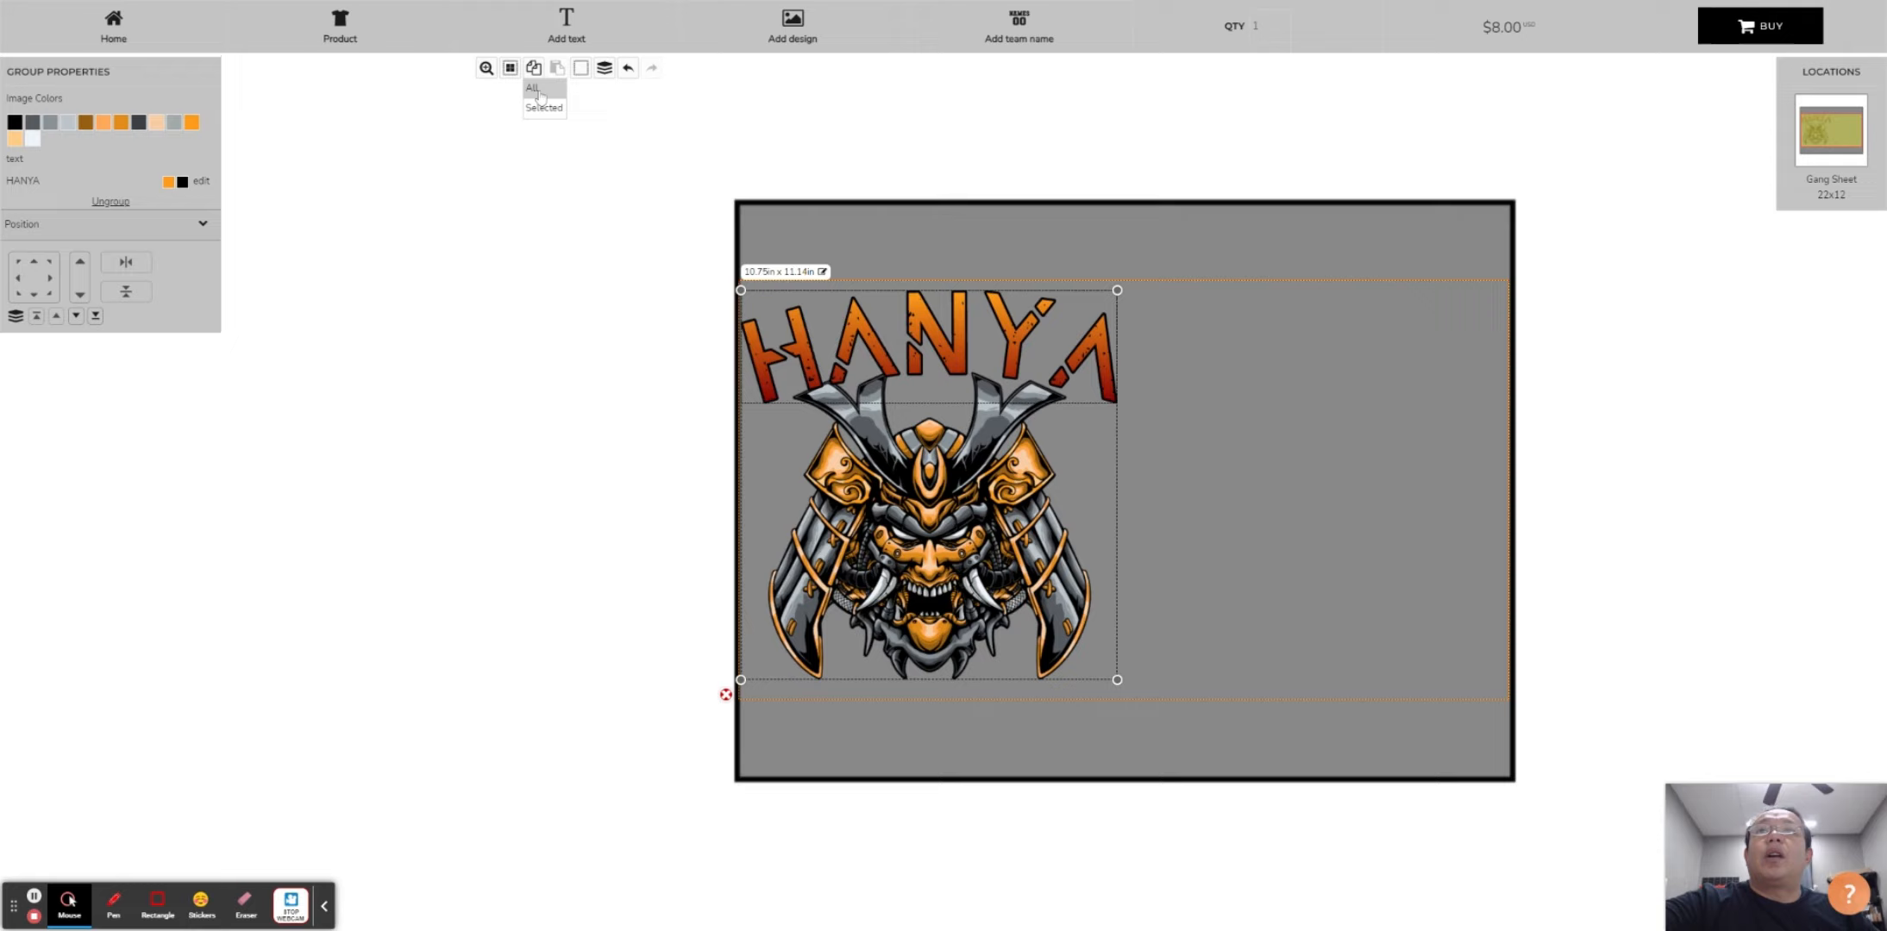
pyautogui.click(590, 142)
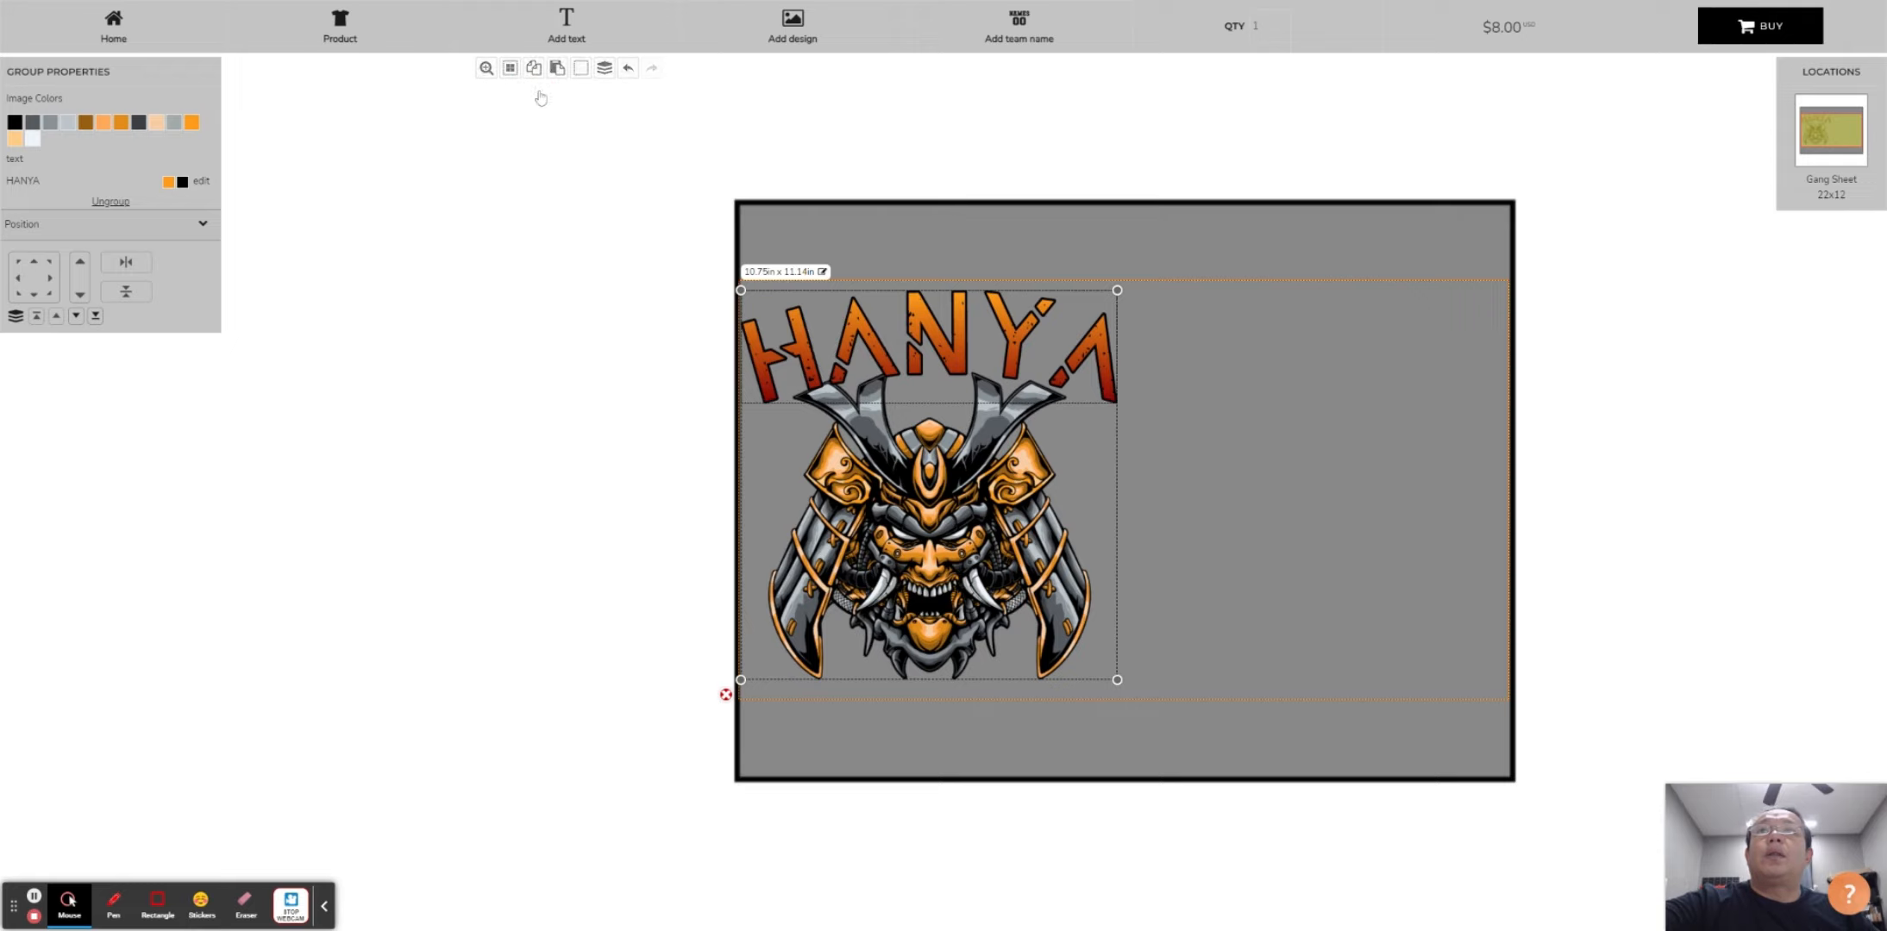
pyautogui.click(607, 90)
pyautogui.click(952, 529)
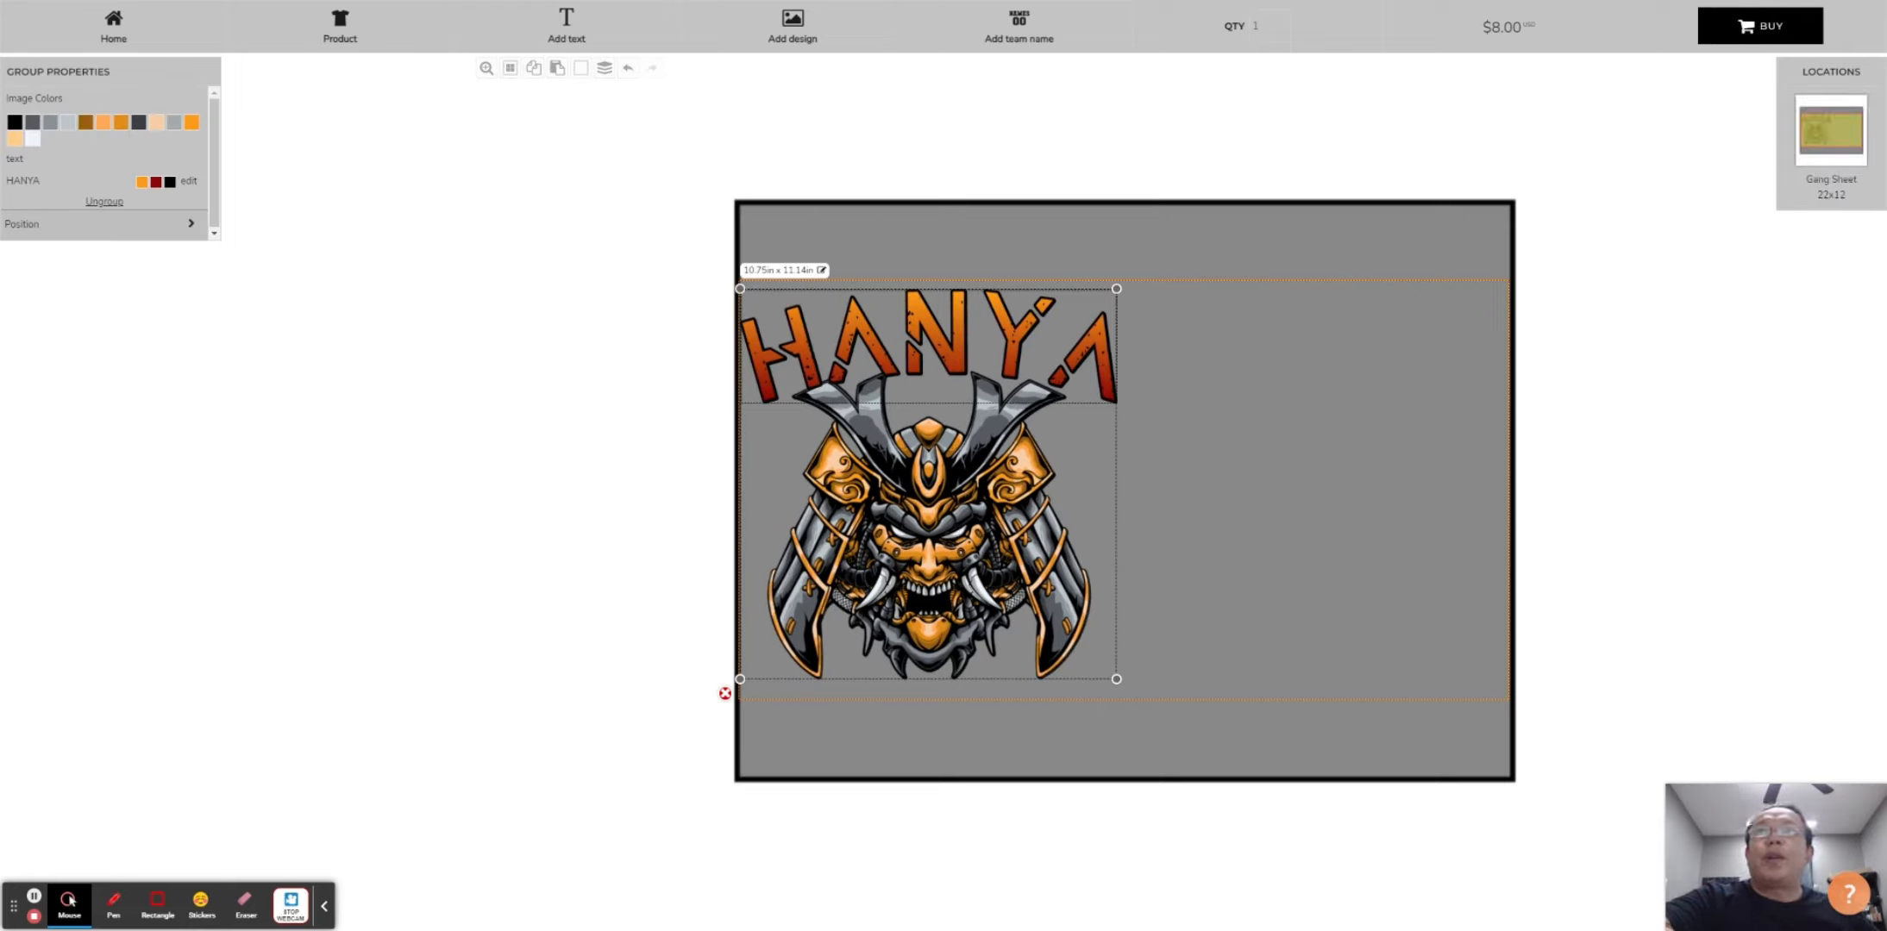
pyautogui.moveTo(952, 529); pyautogui.dragTo(1336, 528)
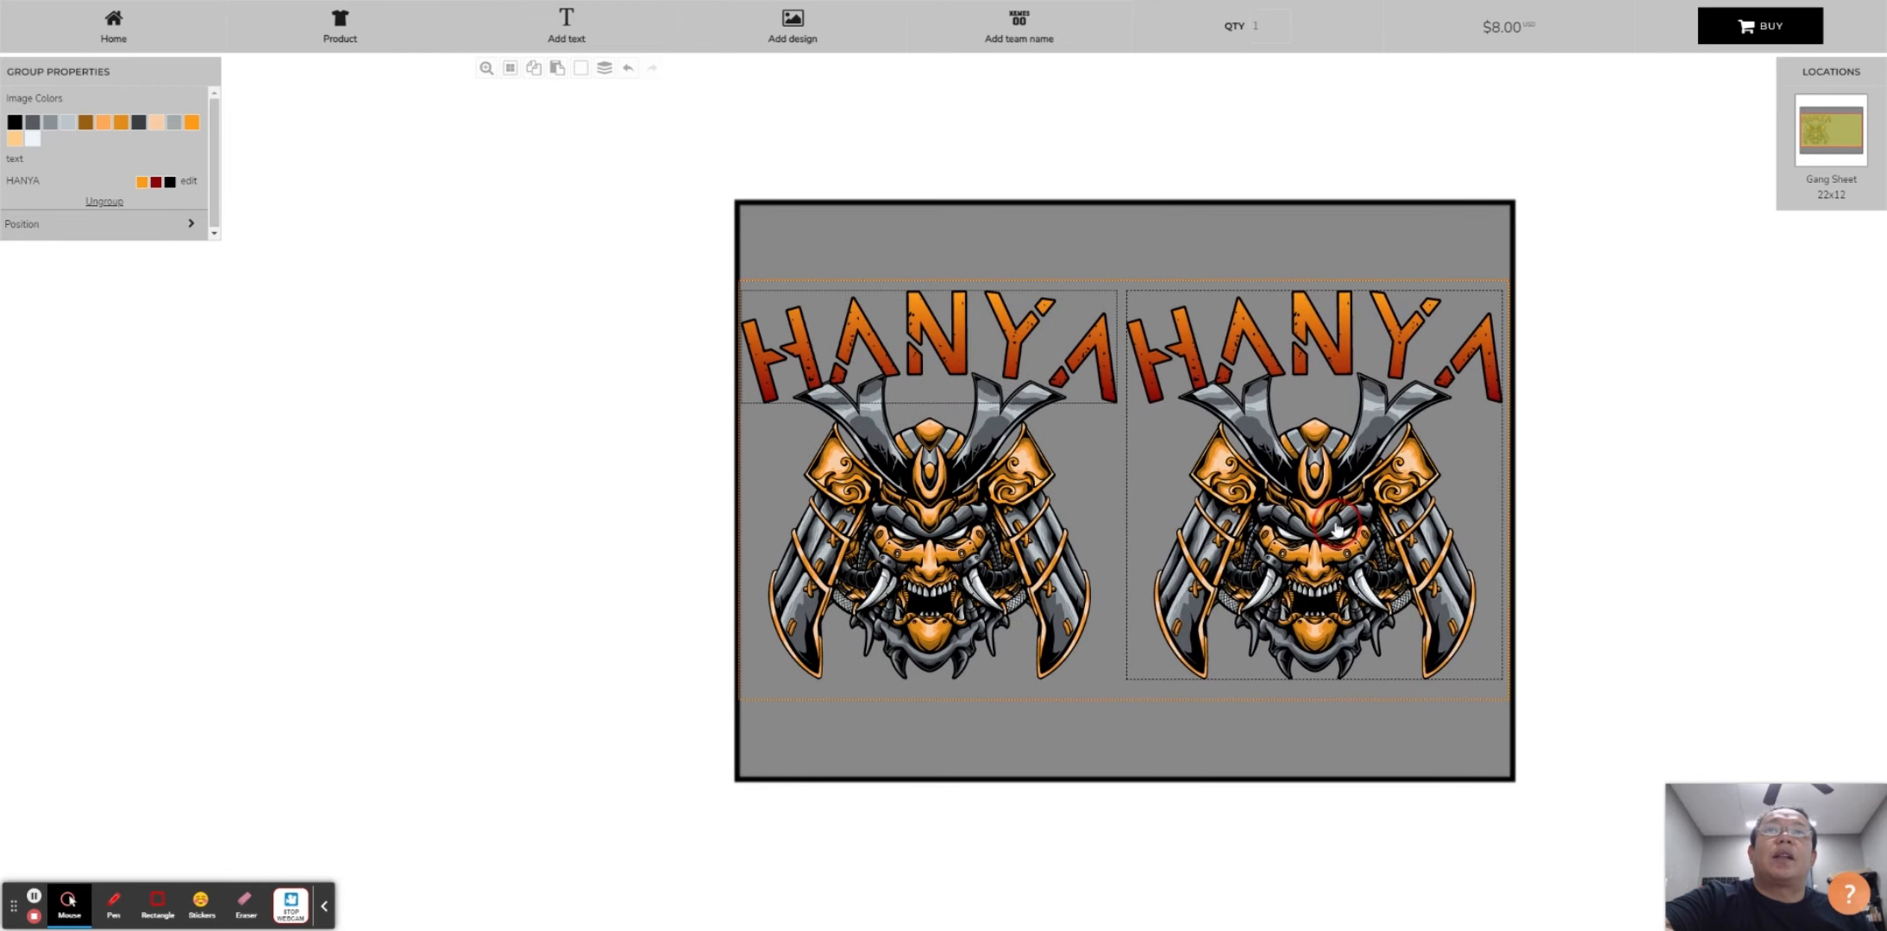
# Set the left design's width to 9.5 in and delete the larger copy on the right half of the sheet
pyautogui.click(829, 315)
pyautogui.click(814, 272)
pyautogui.write('9.5')
pyautogui.press('Return')
pyautogui.click(1208, 363)
pyautogui.press('Delete')
# Duplicate the 9.5 in wide design, placing one copy at the right edge and another low between the outer two
pyautogui.click(1020, 333)
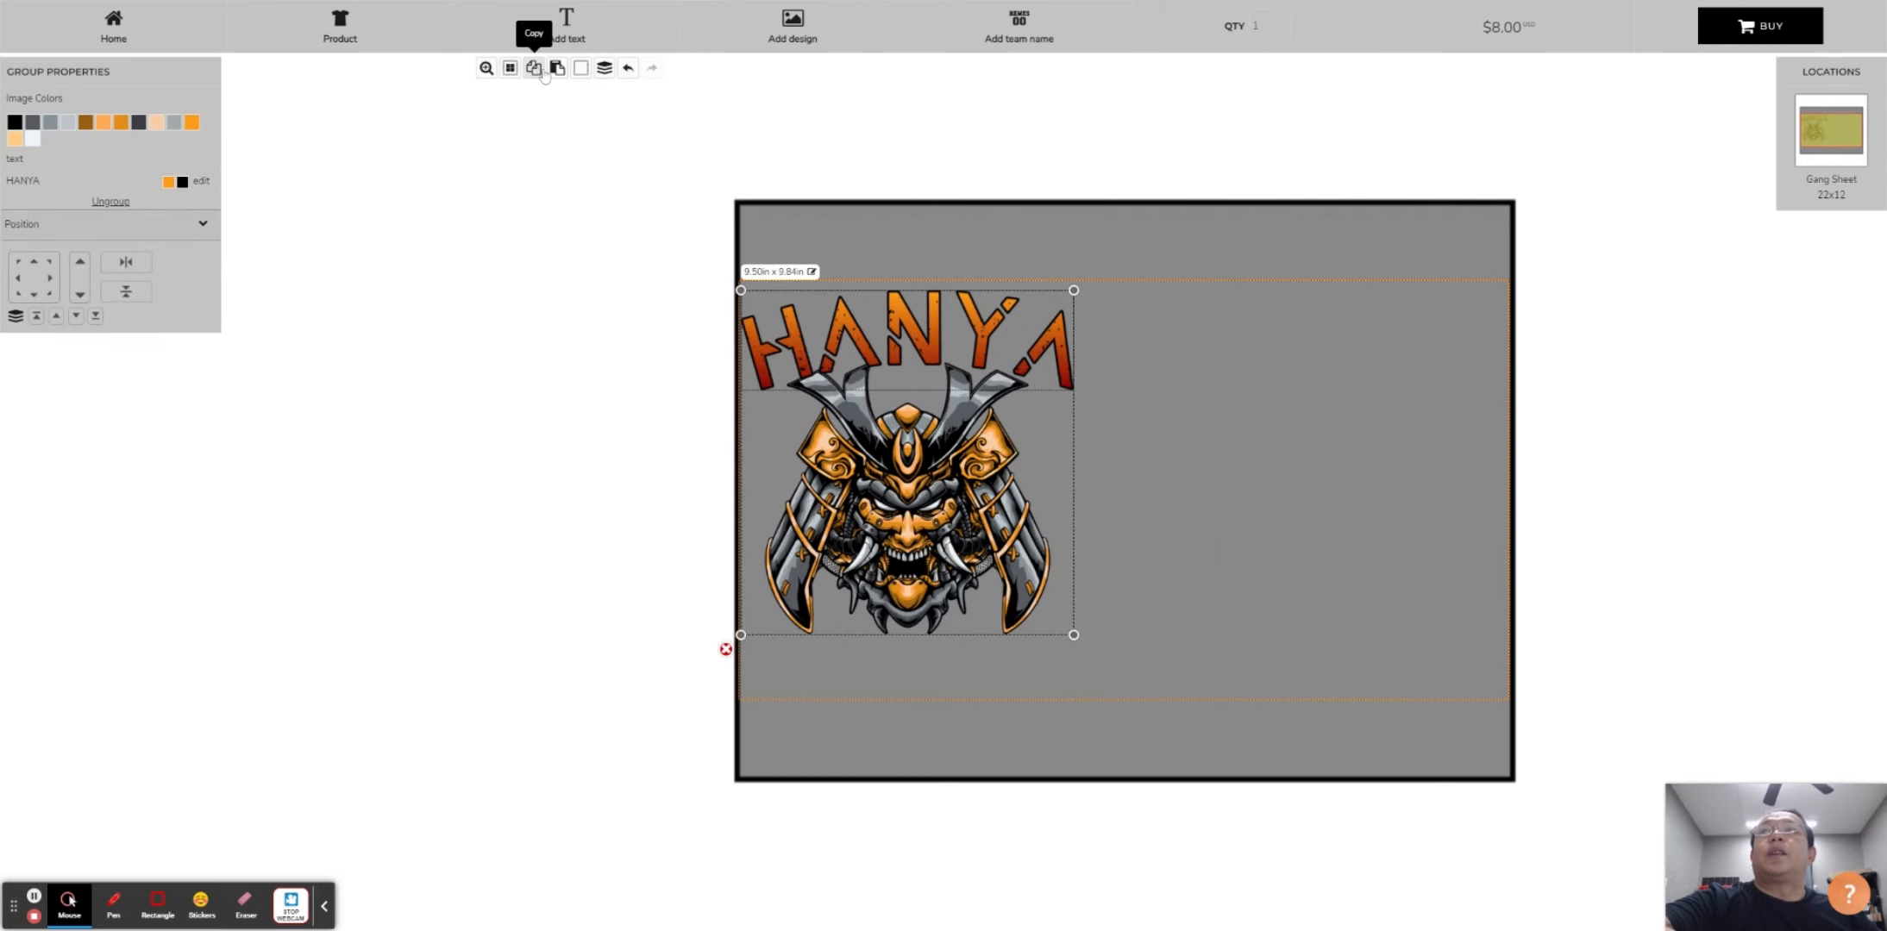
pyautogui.moveTo(1183, 566); pyautogui.dragTo(1308, 518)
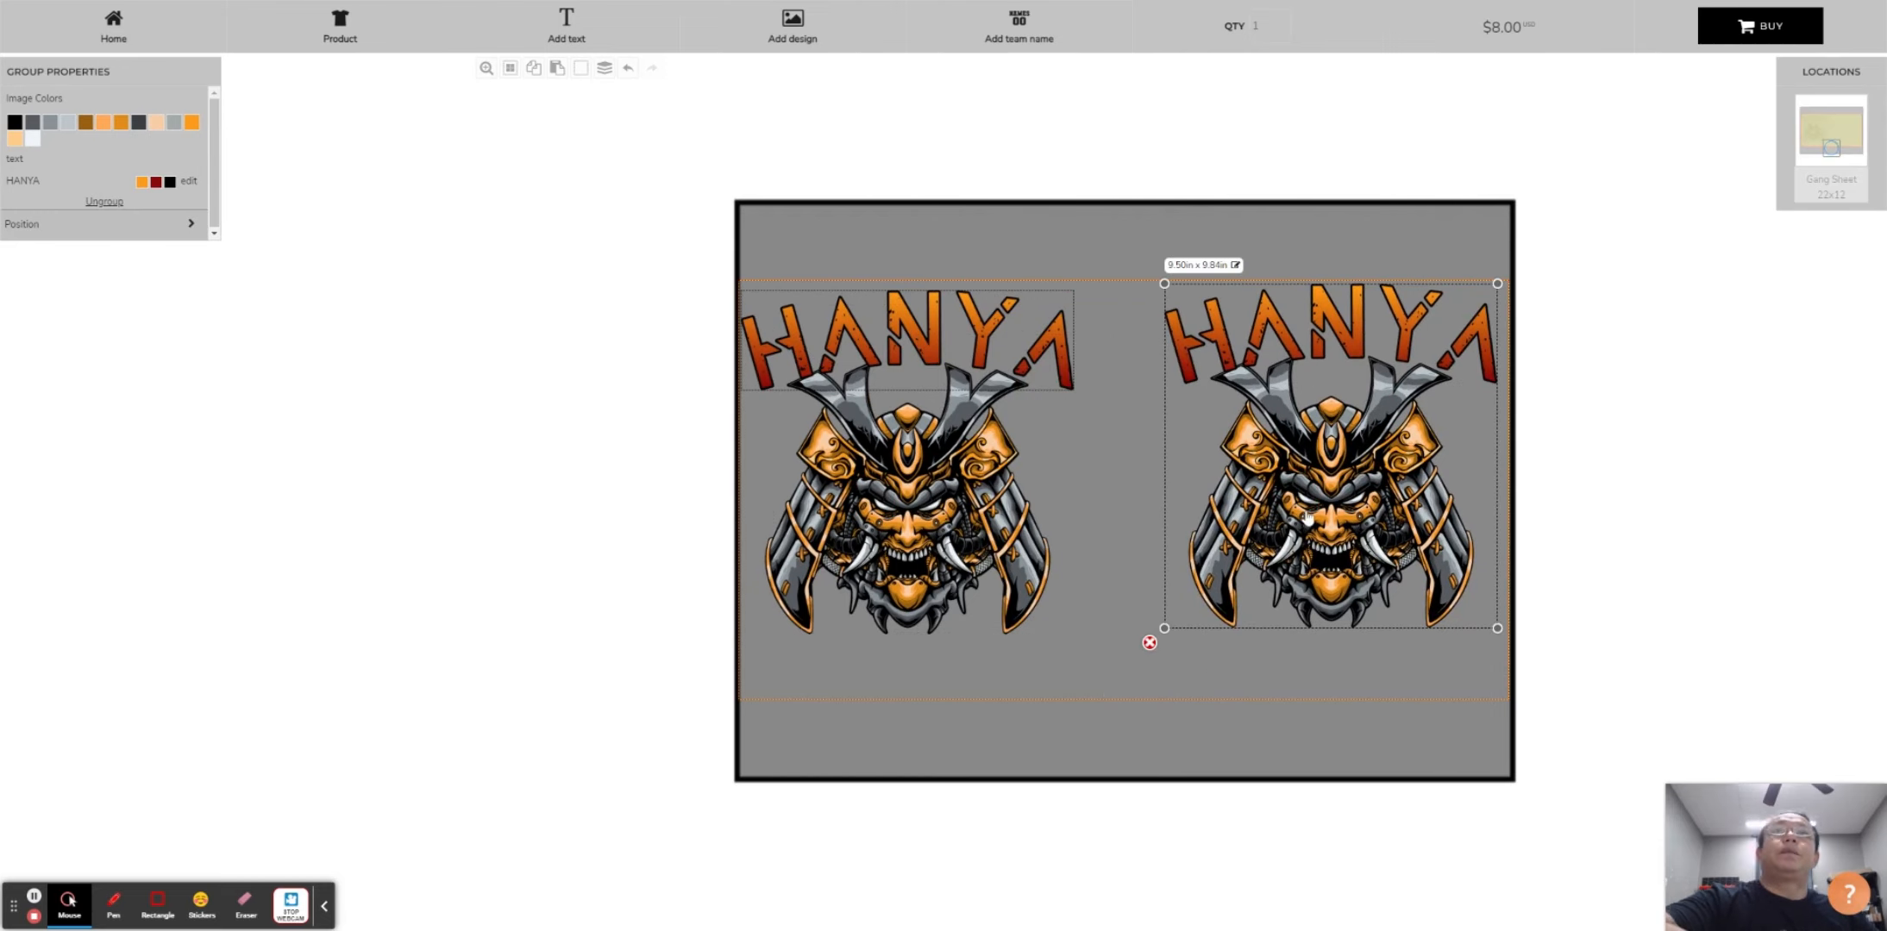
pyautogui.click(557, 69)
pyautogui.moveTo(1014, 502); pyautogui.dragTo(1064, 520)
pyautogui.moveTo(896, 405); pyautogui.dragTo(1000, 438)
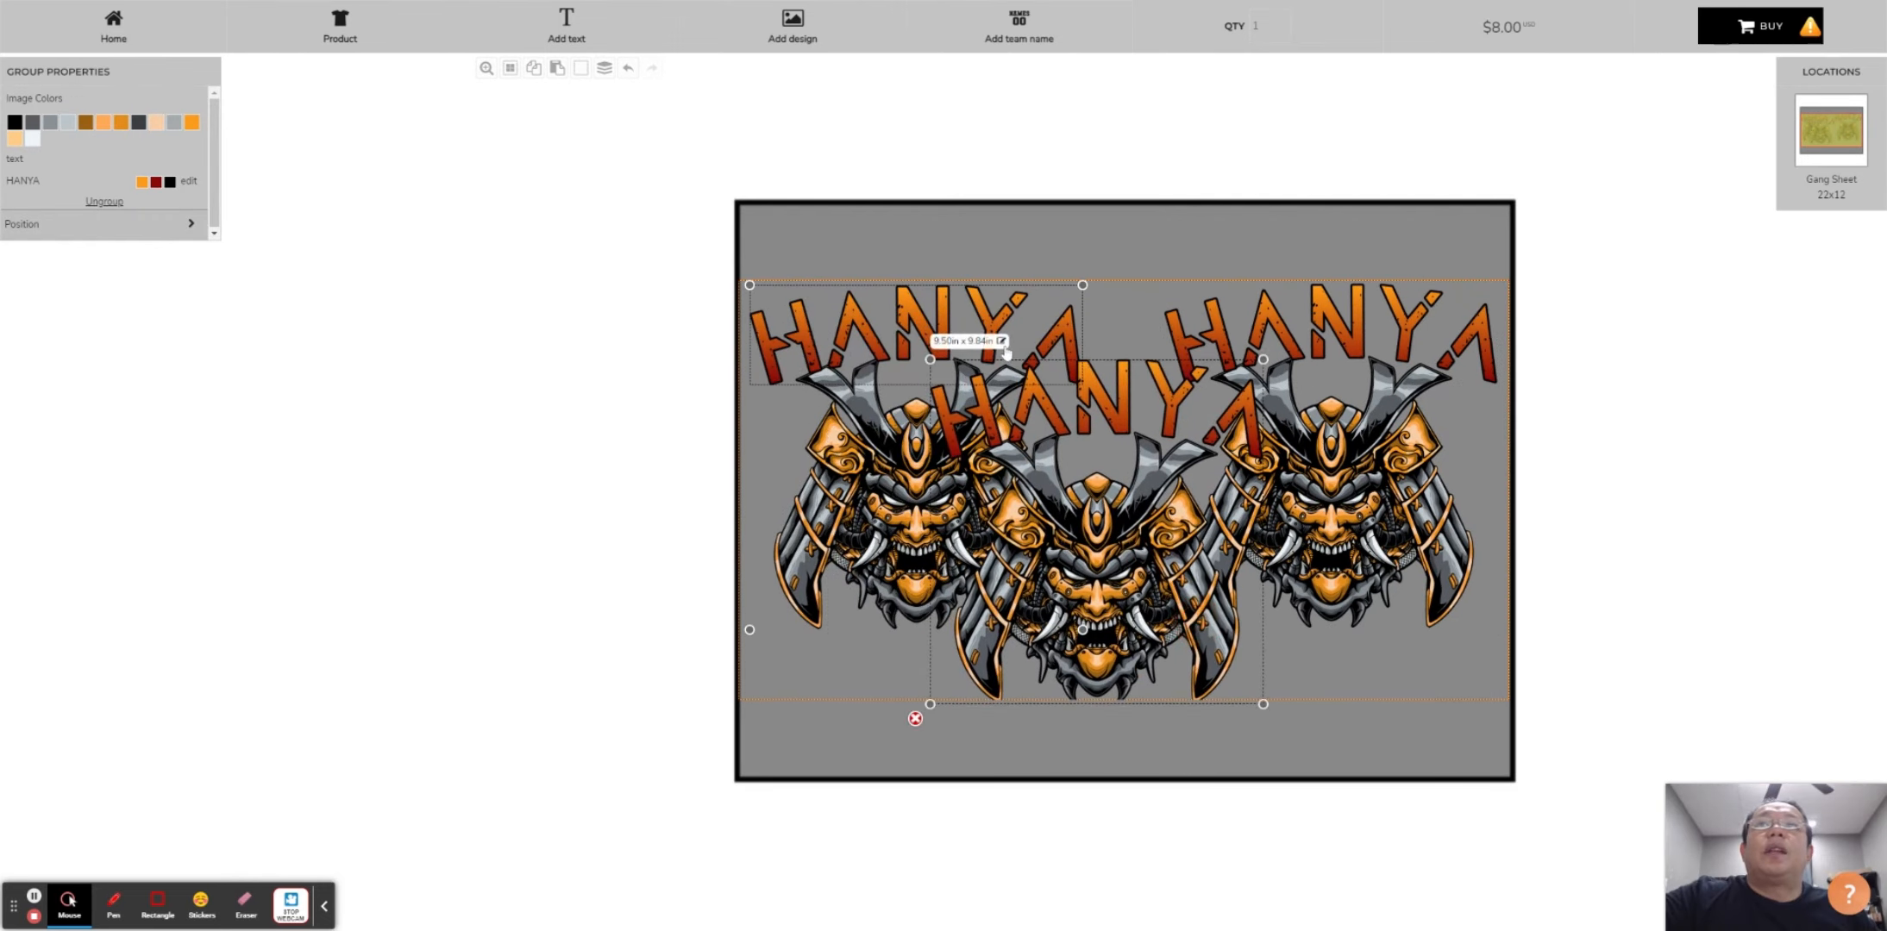
pyautogui.moveTo(1081, 509); pyautogui.dragTo(1112, 589)
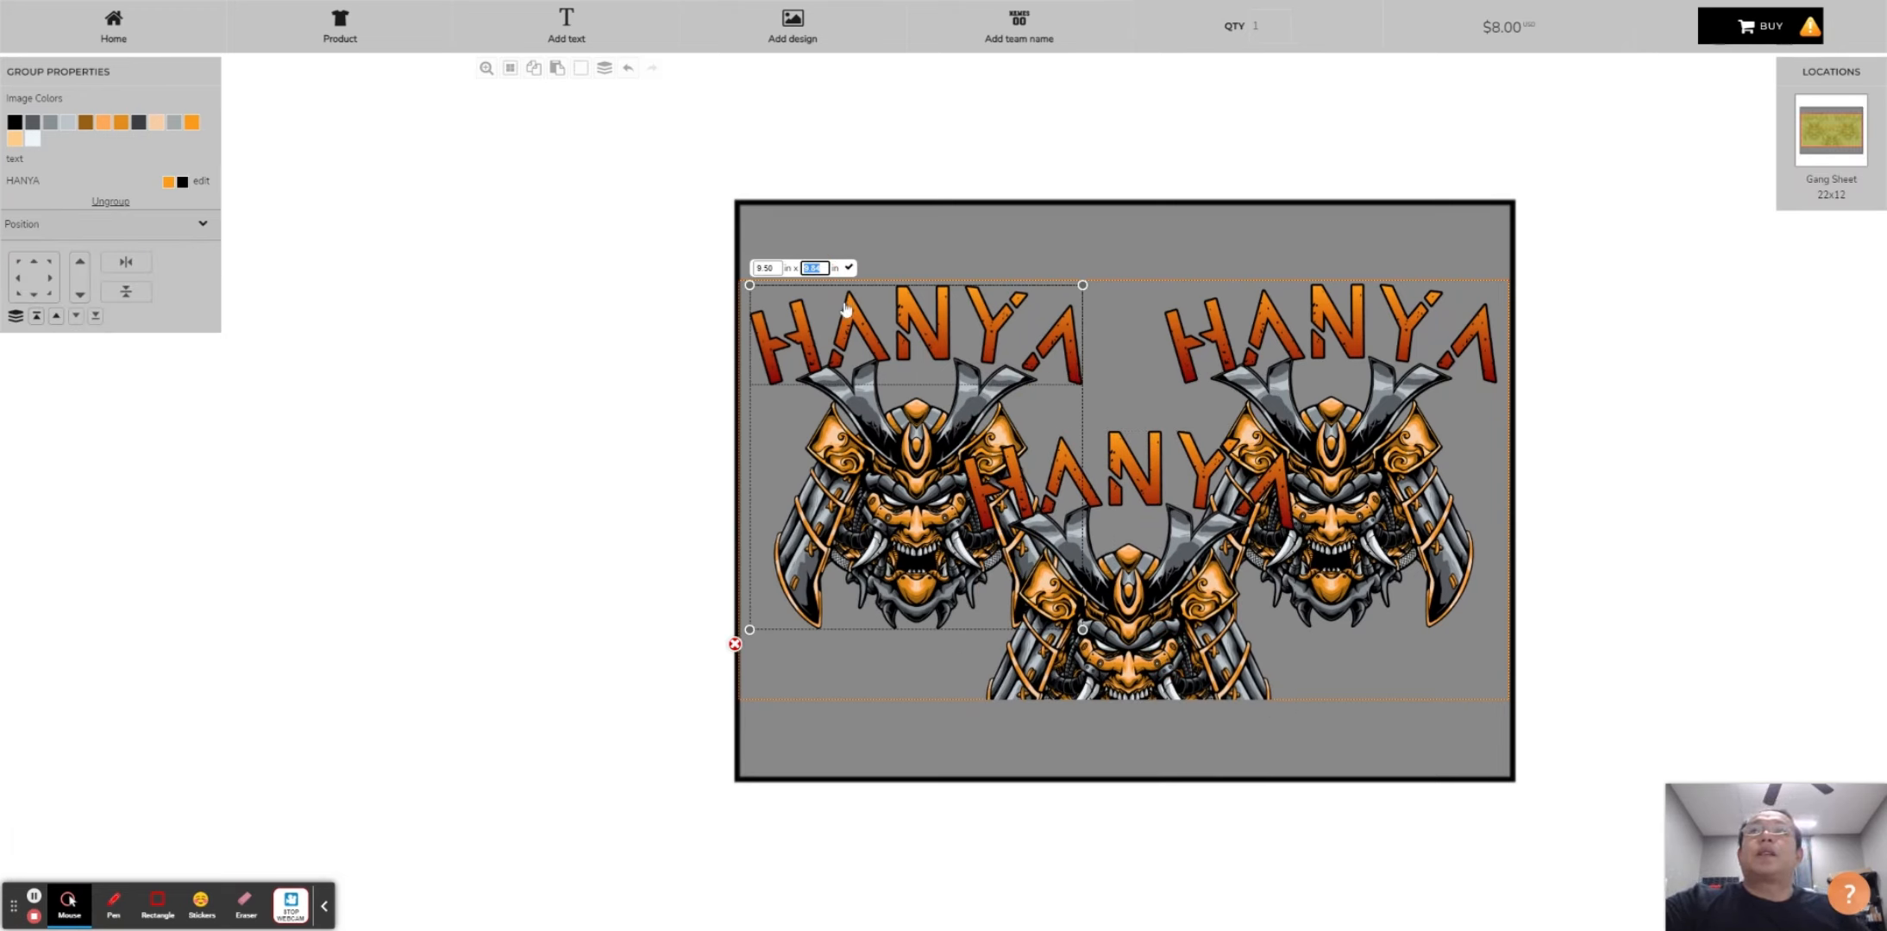
# Resize the extra copies to 3.5 in high and stack two of them vertically between the two large designs
pyautogui.write('3.5')
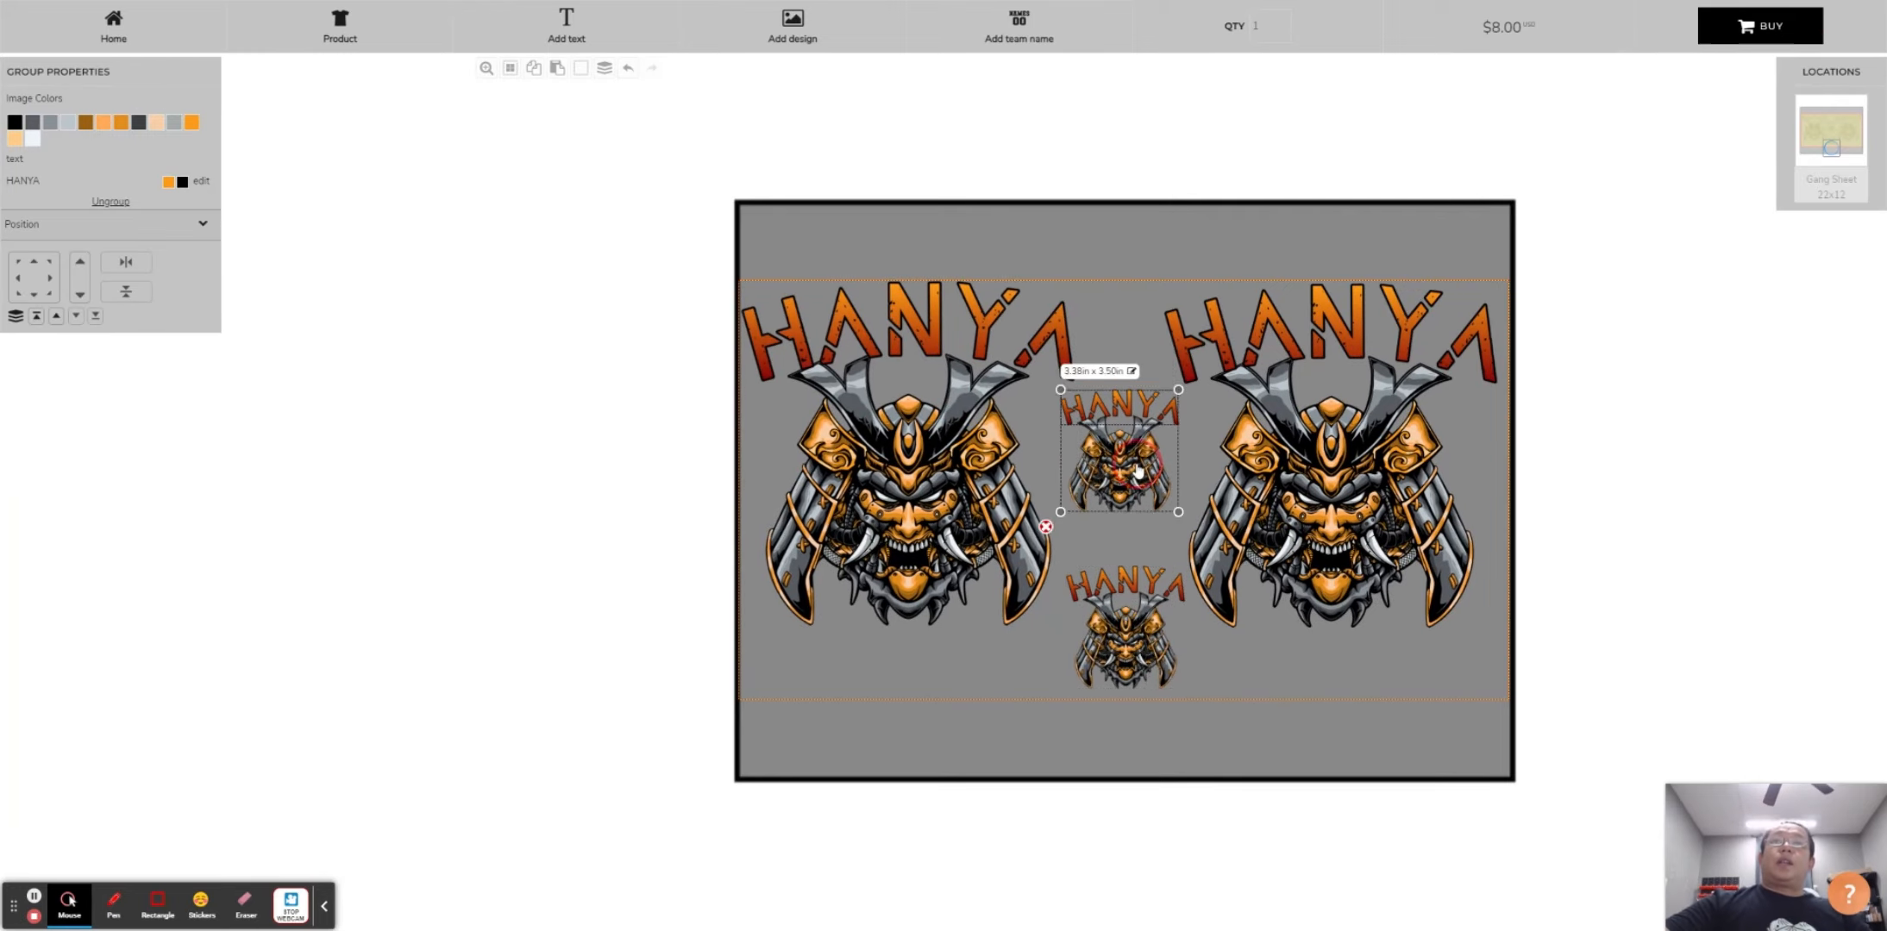
pyautogui.click(1136, 477)
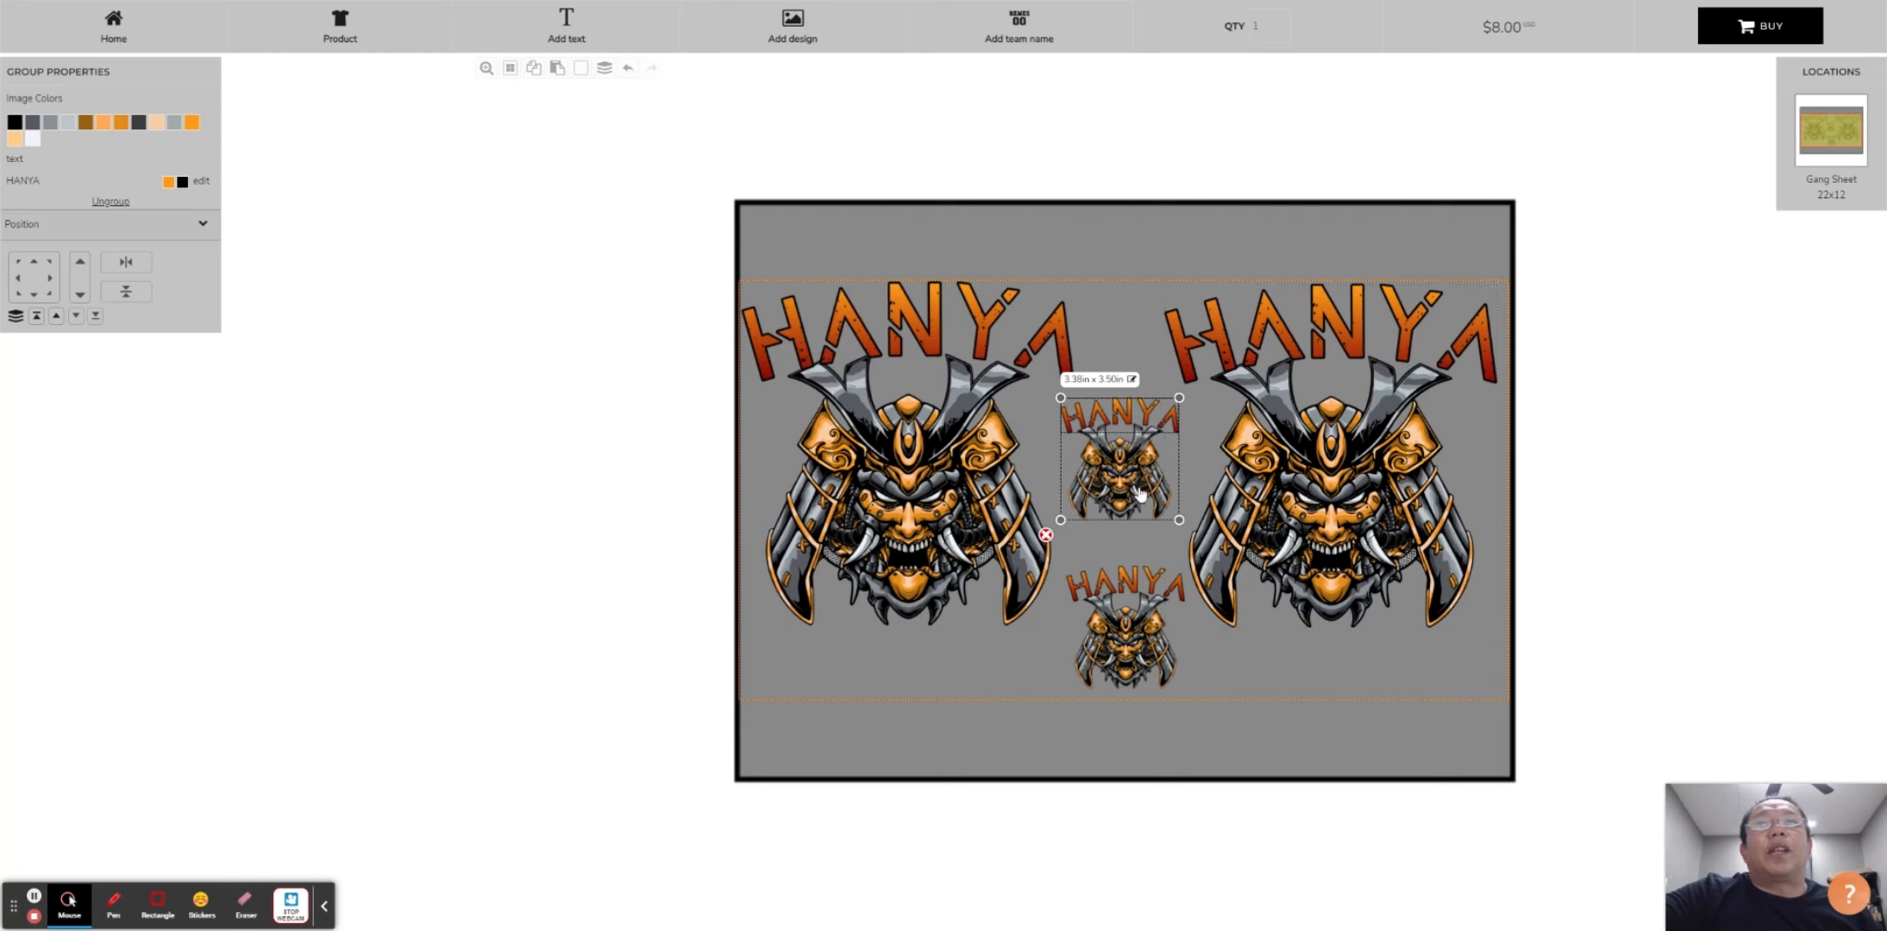
pyautogui.moveTo(1139, 495); pyautogui.dragTo(1141, 537)
pyautogui.moveTo(1135, 642); pyautogui.dragTo(1136, 648)
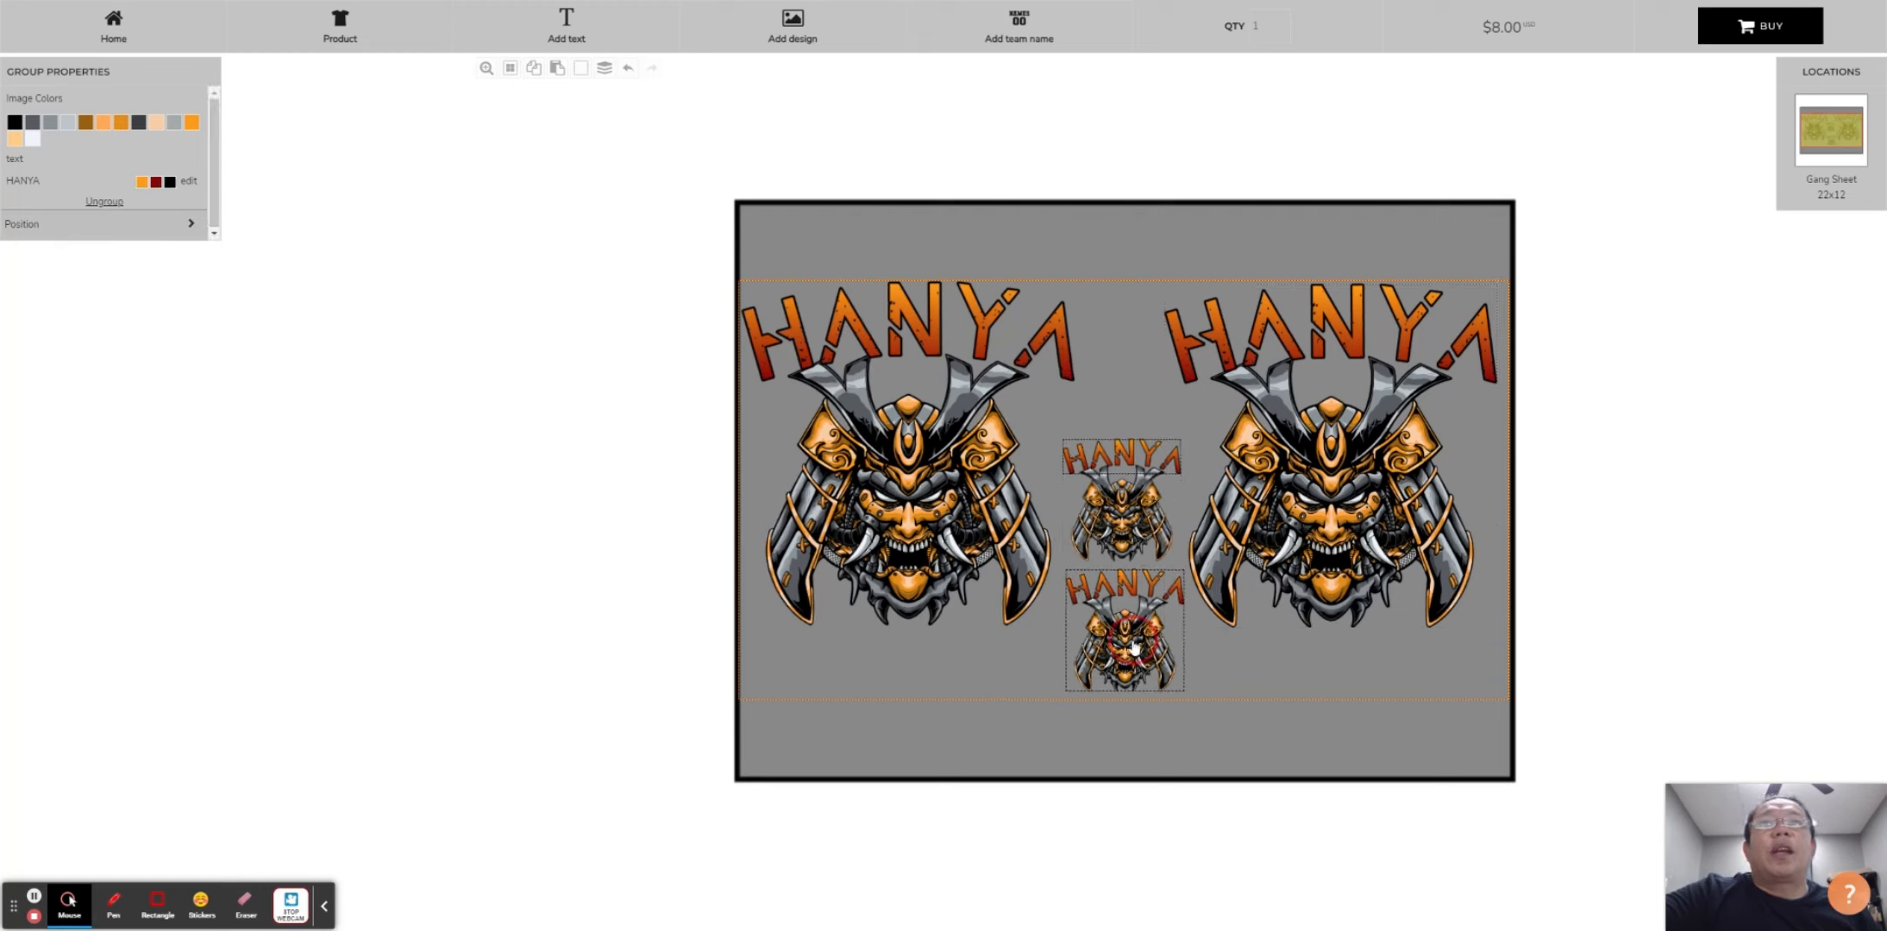
pyautogui.moveTo(1135, 528); pyautogui.dragTo(1138, 532)
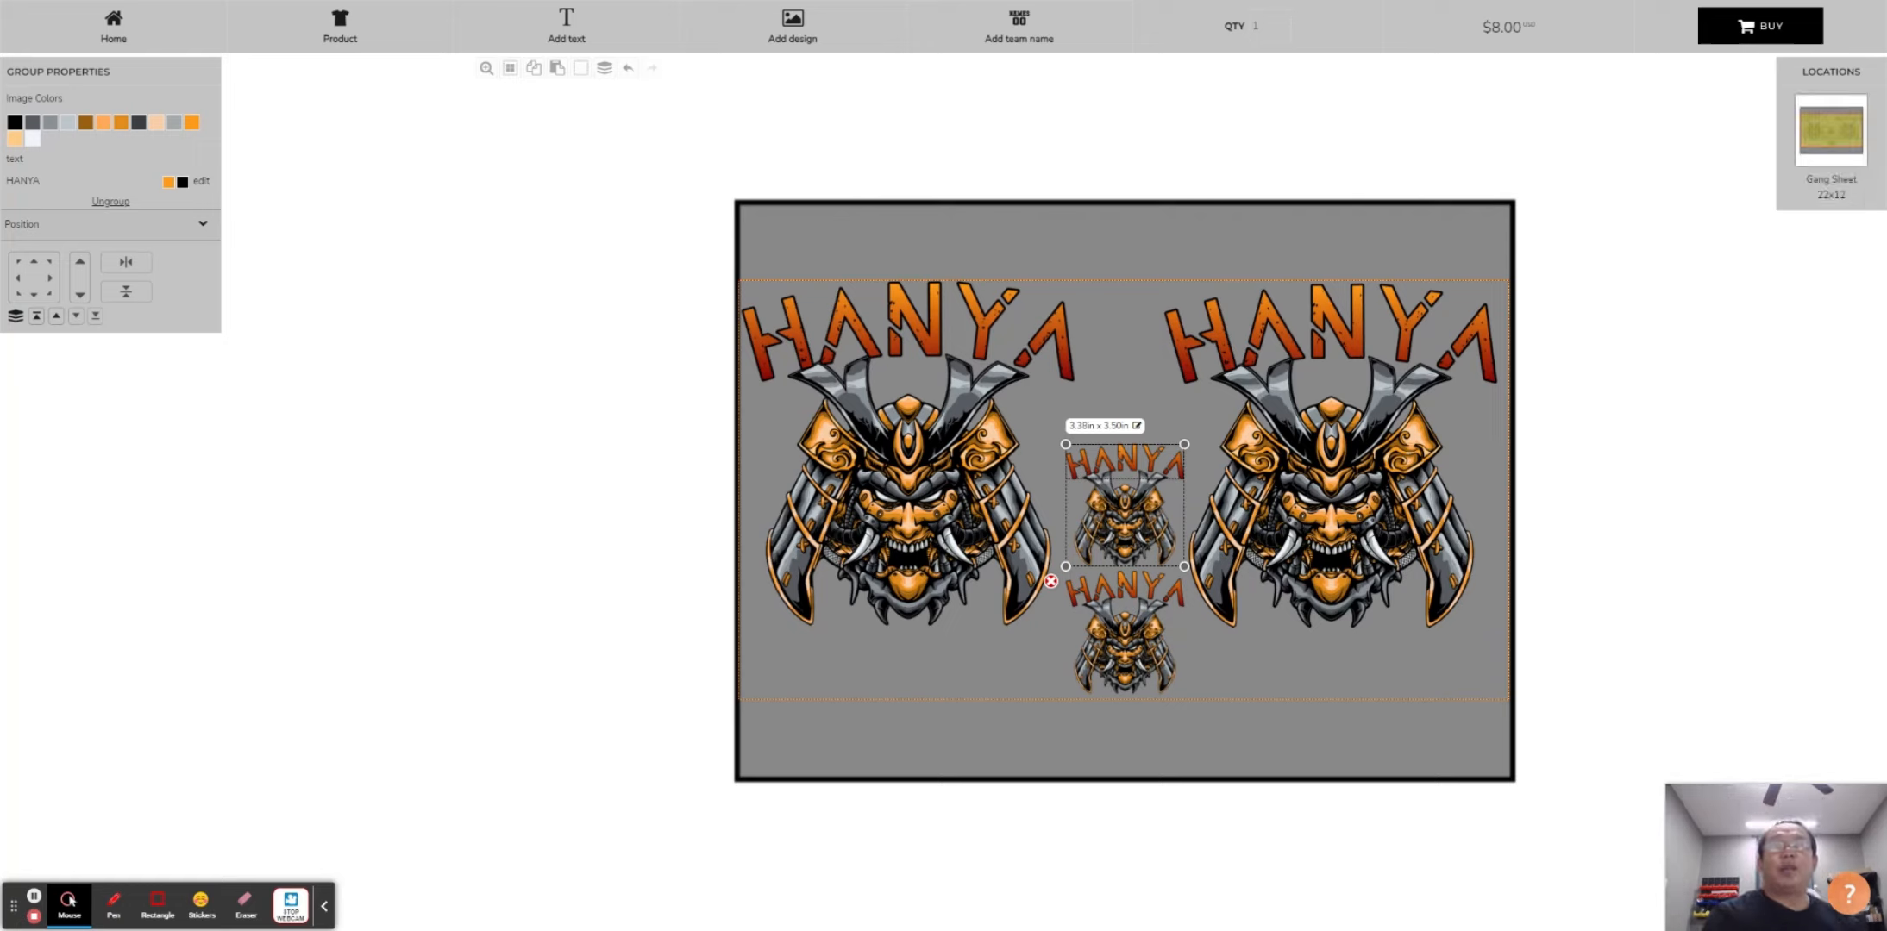
# Buy the finished gang sheet and proceed to checkout with the earlier quantity-10 sheet removed from the cart
pyautogui.click(1630, 476)
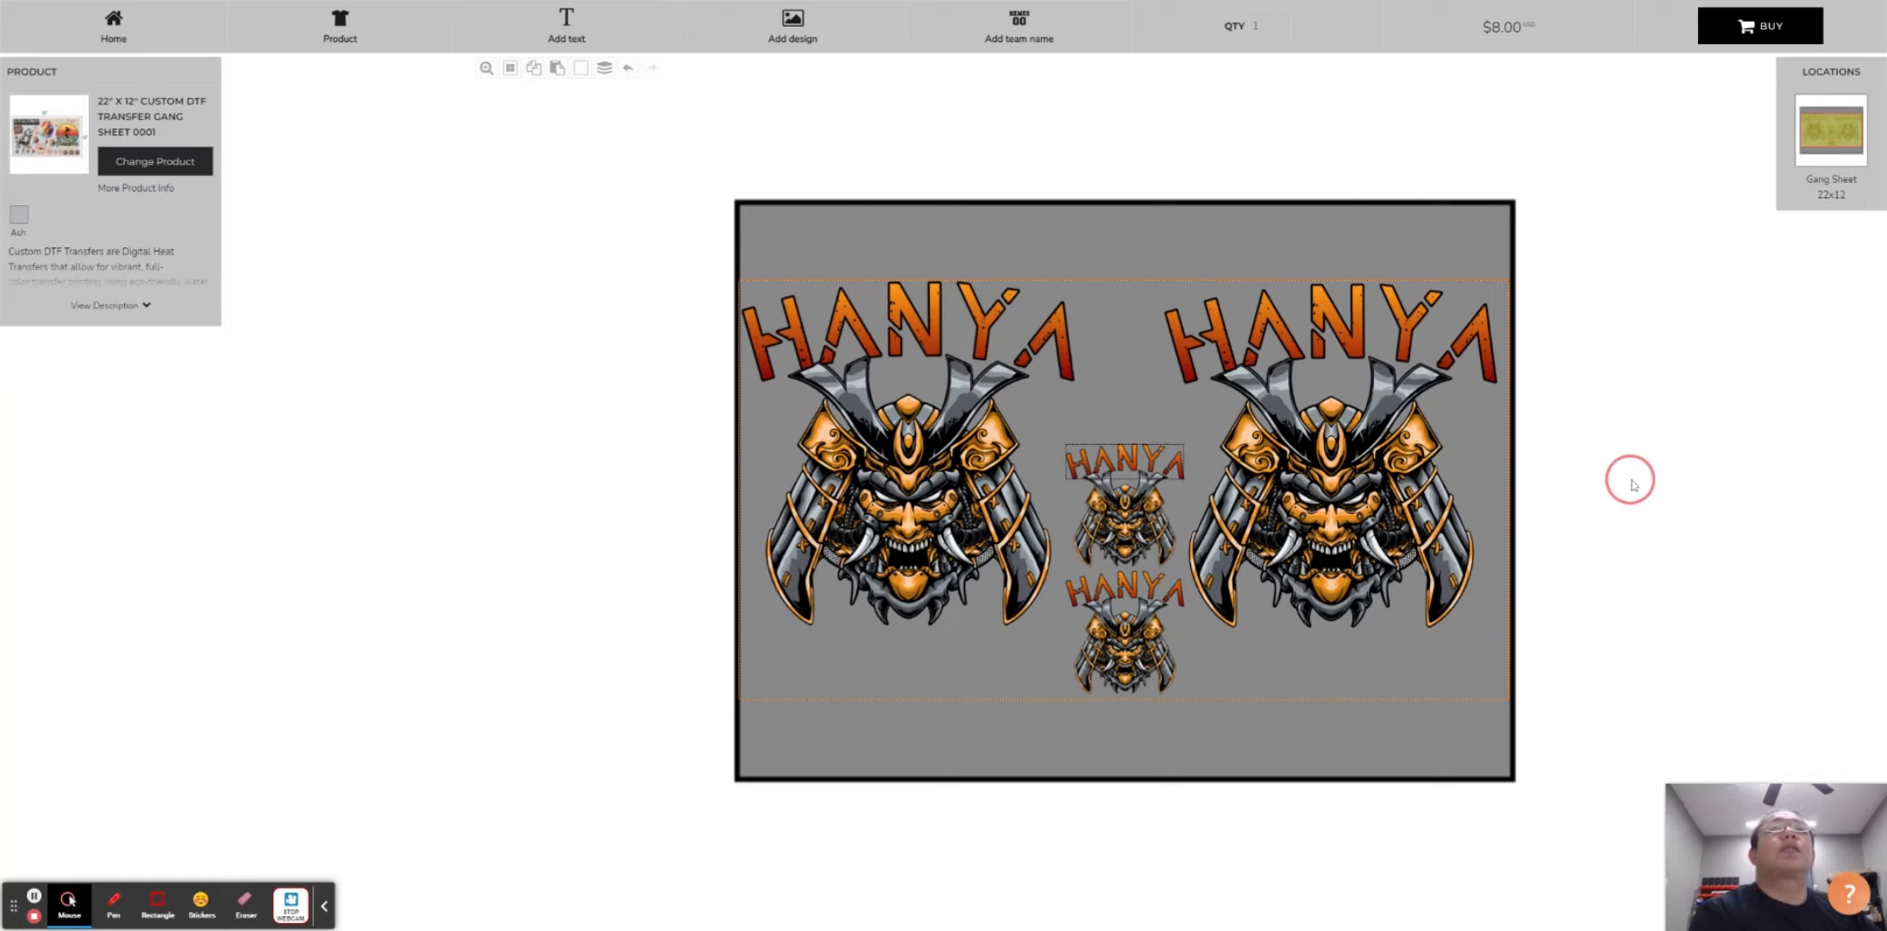
pyautogui.click(1800, 34)
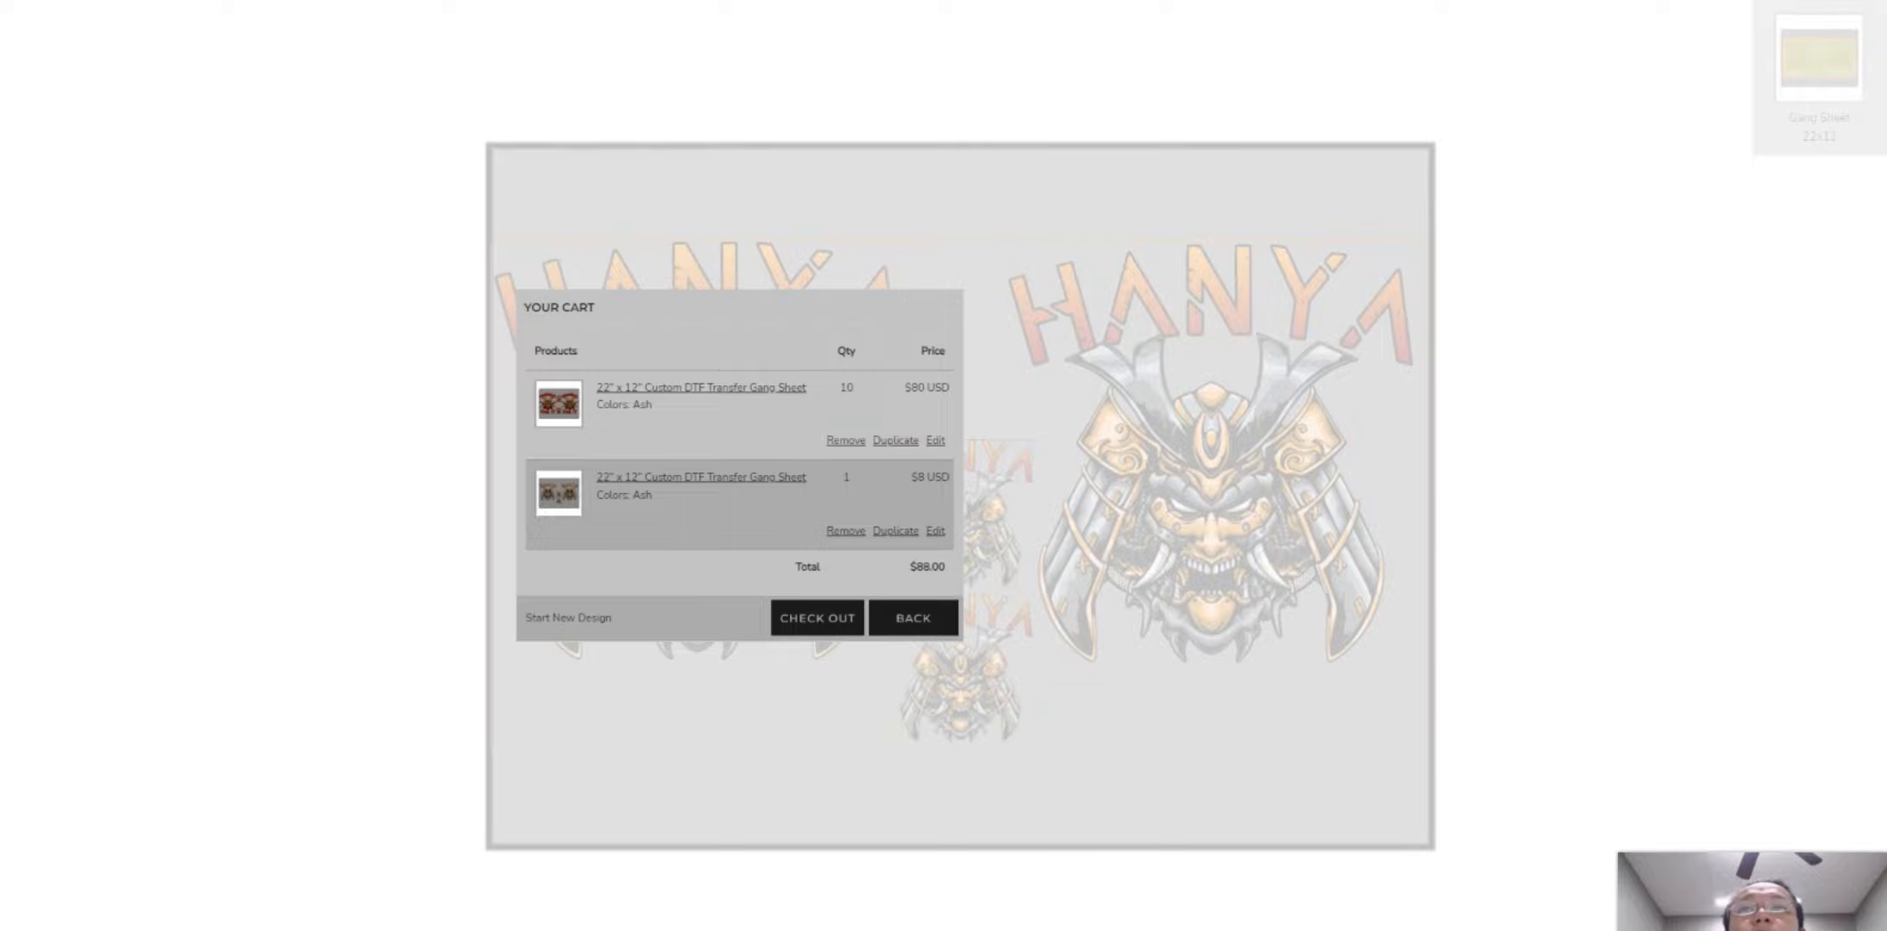
pyautogui.click(846, 442)
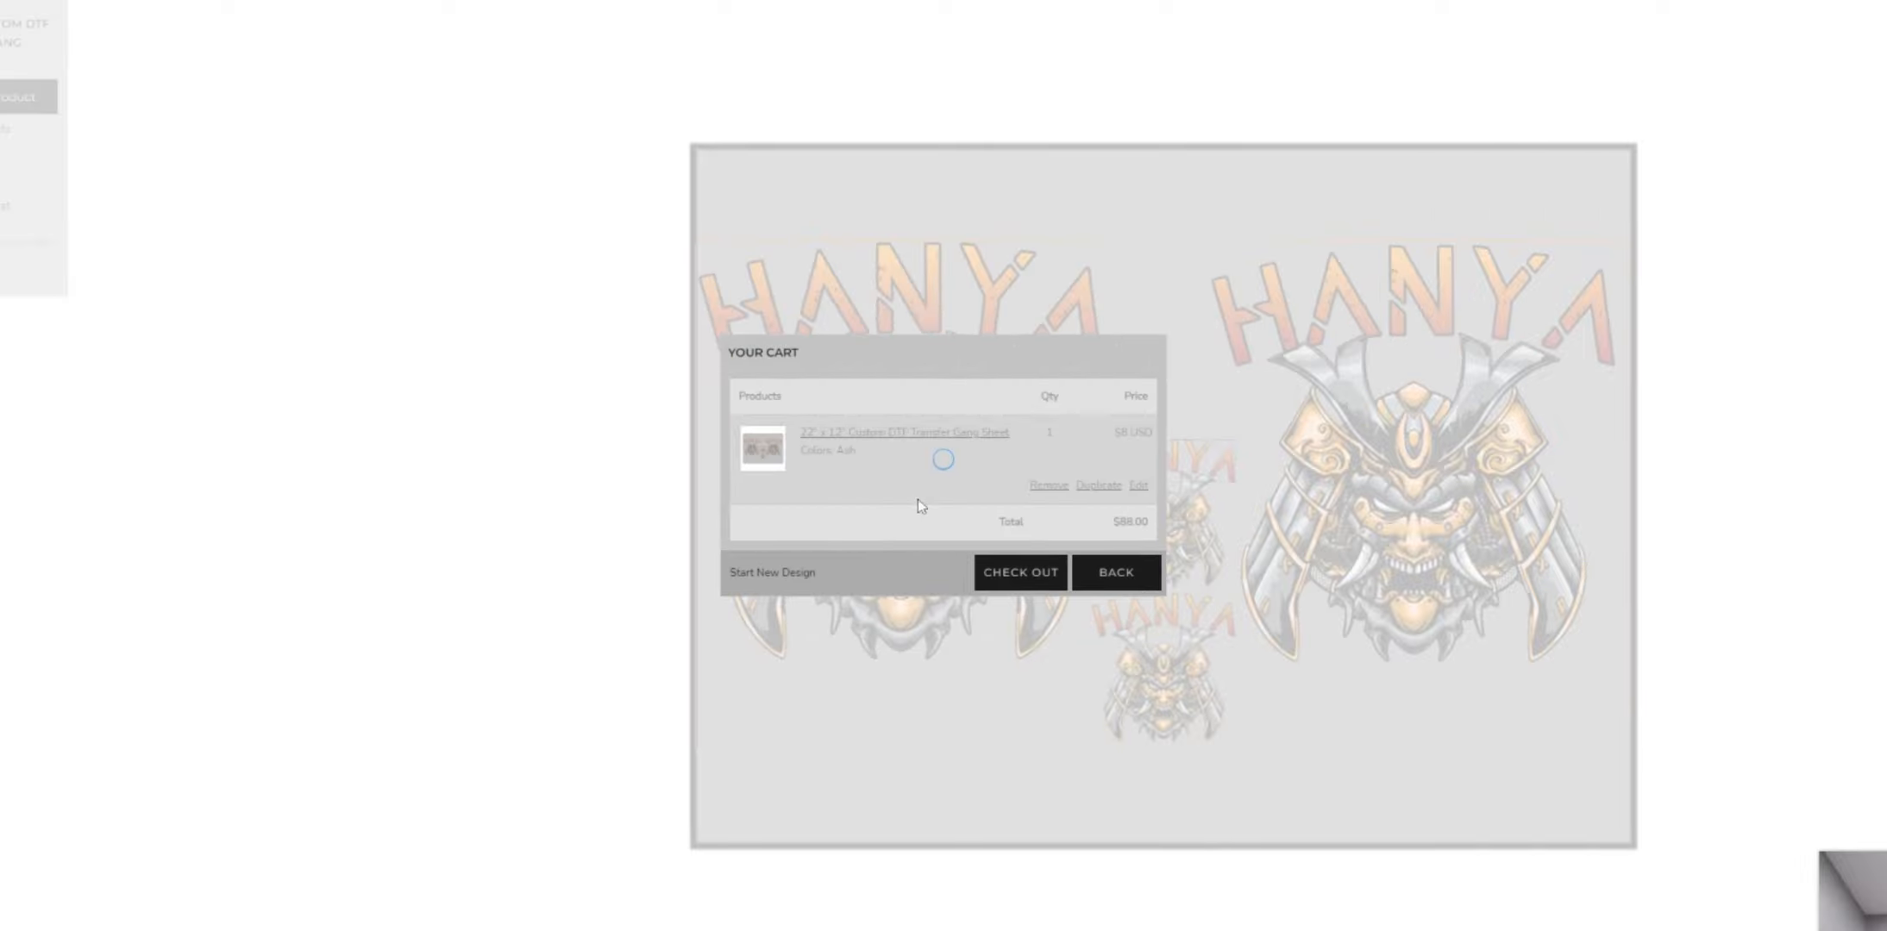
pyautogui.click(1026, 573)
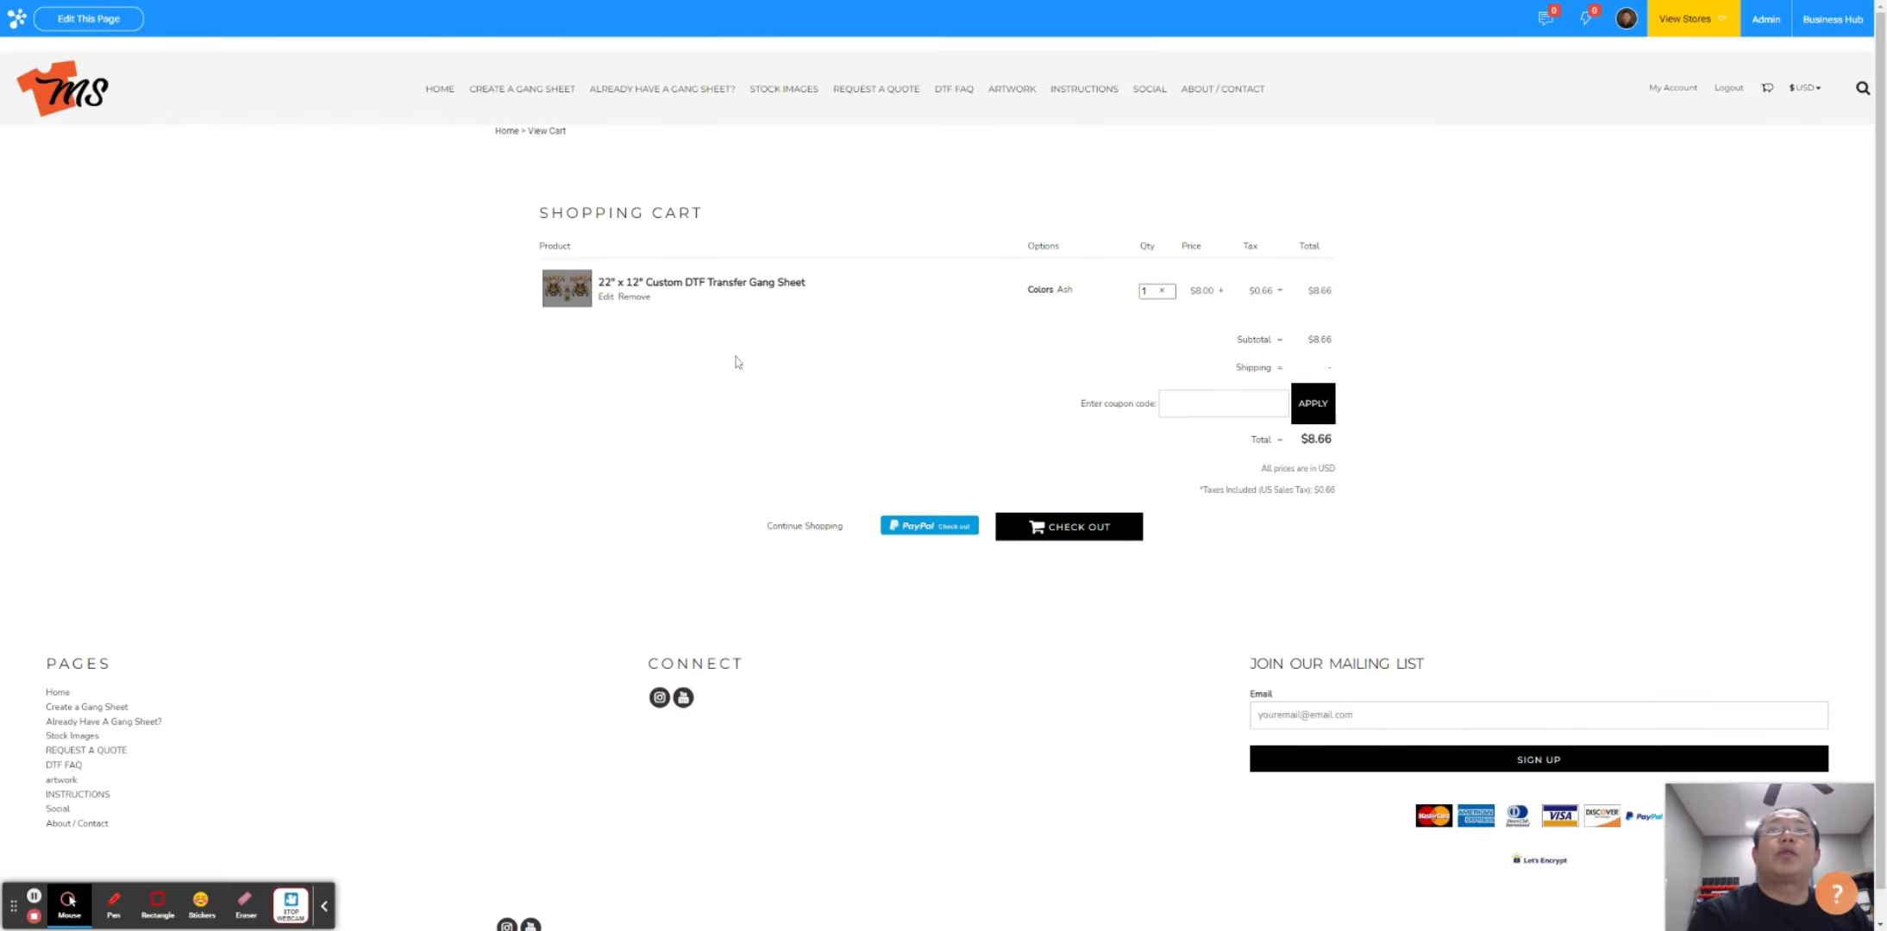
# Set the gang sheet's quantity in the shopping cart to 10 and reopen the quantity for editing
pyautogui.doubleClick(1147, 291)
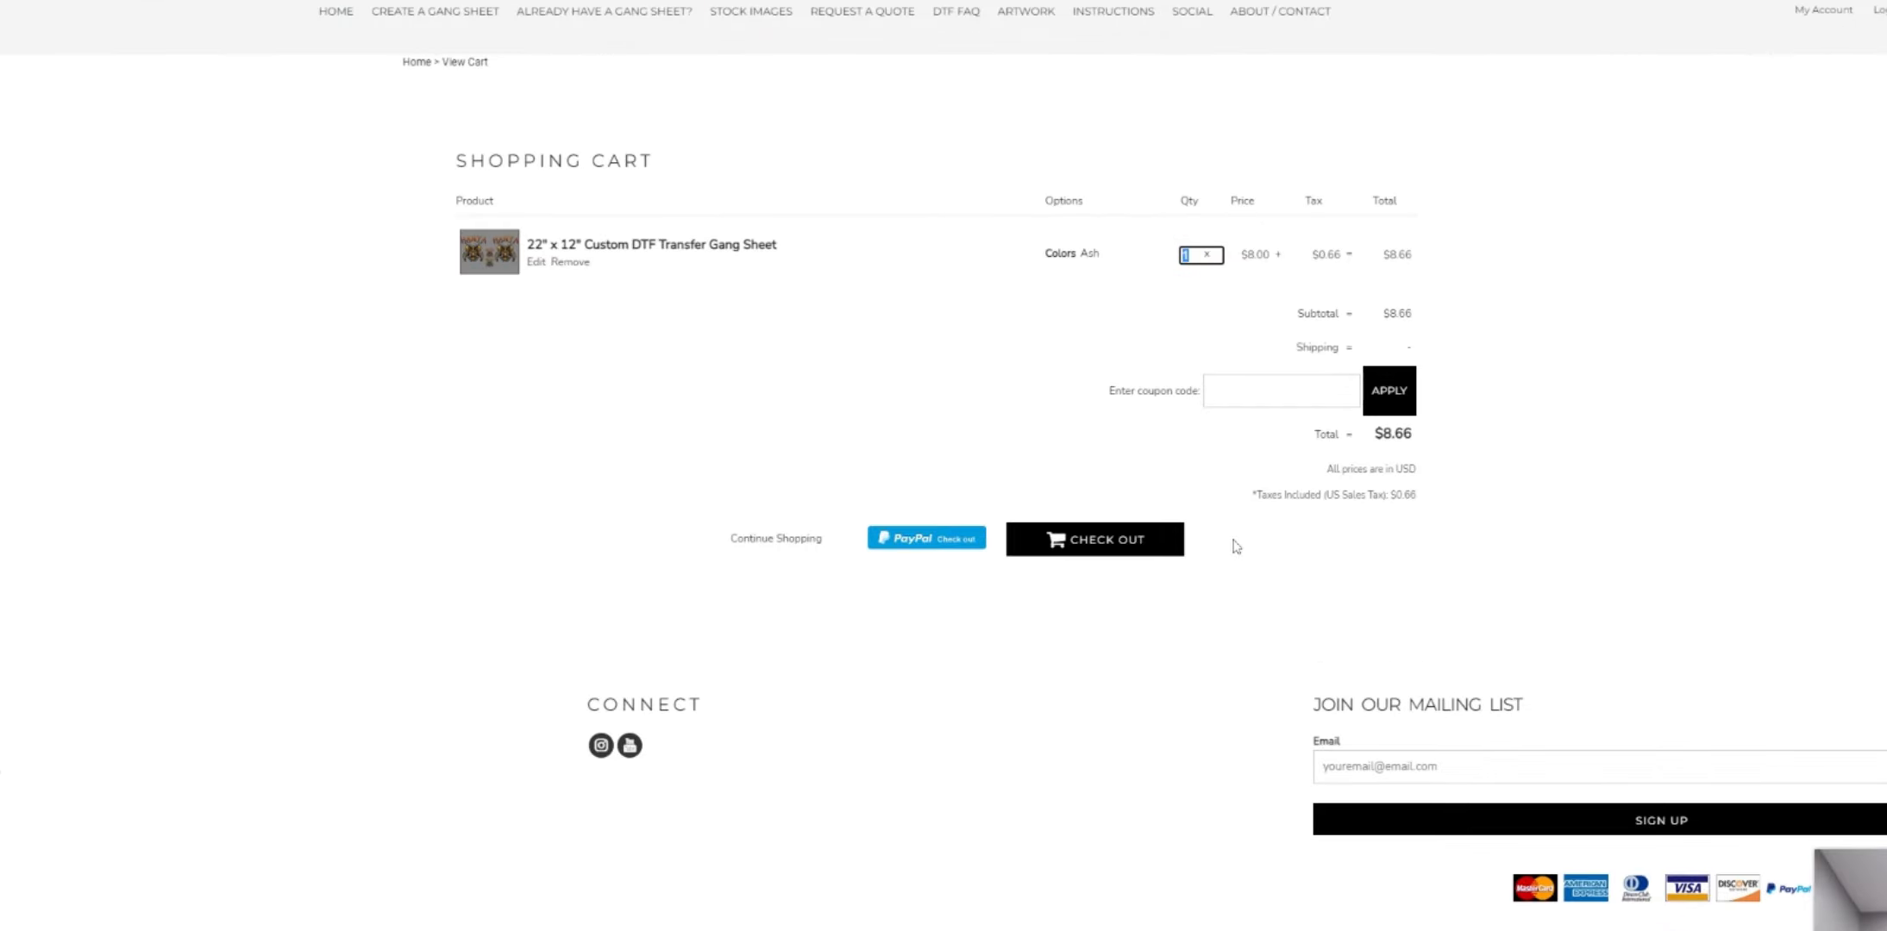
pyautogui.write('1')
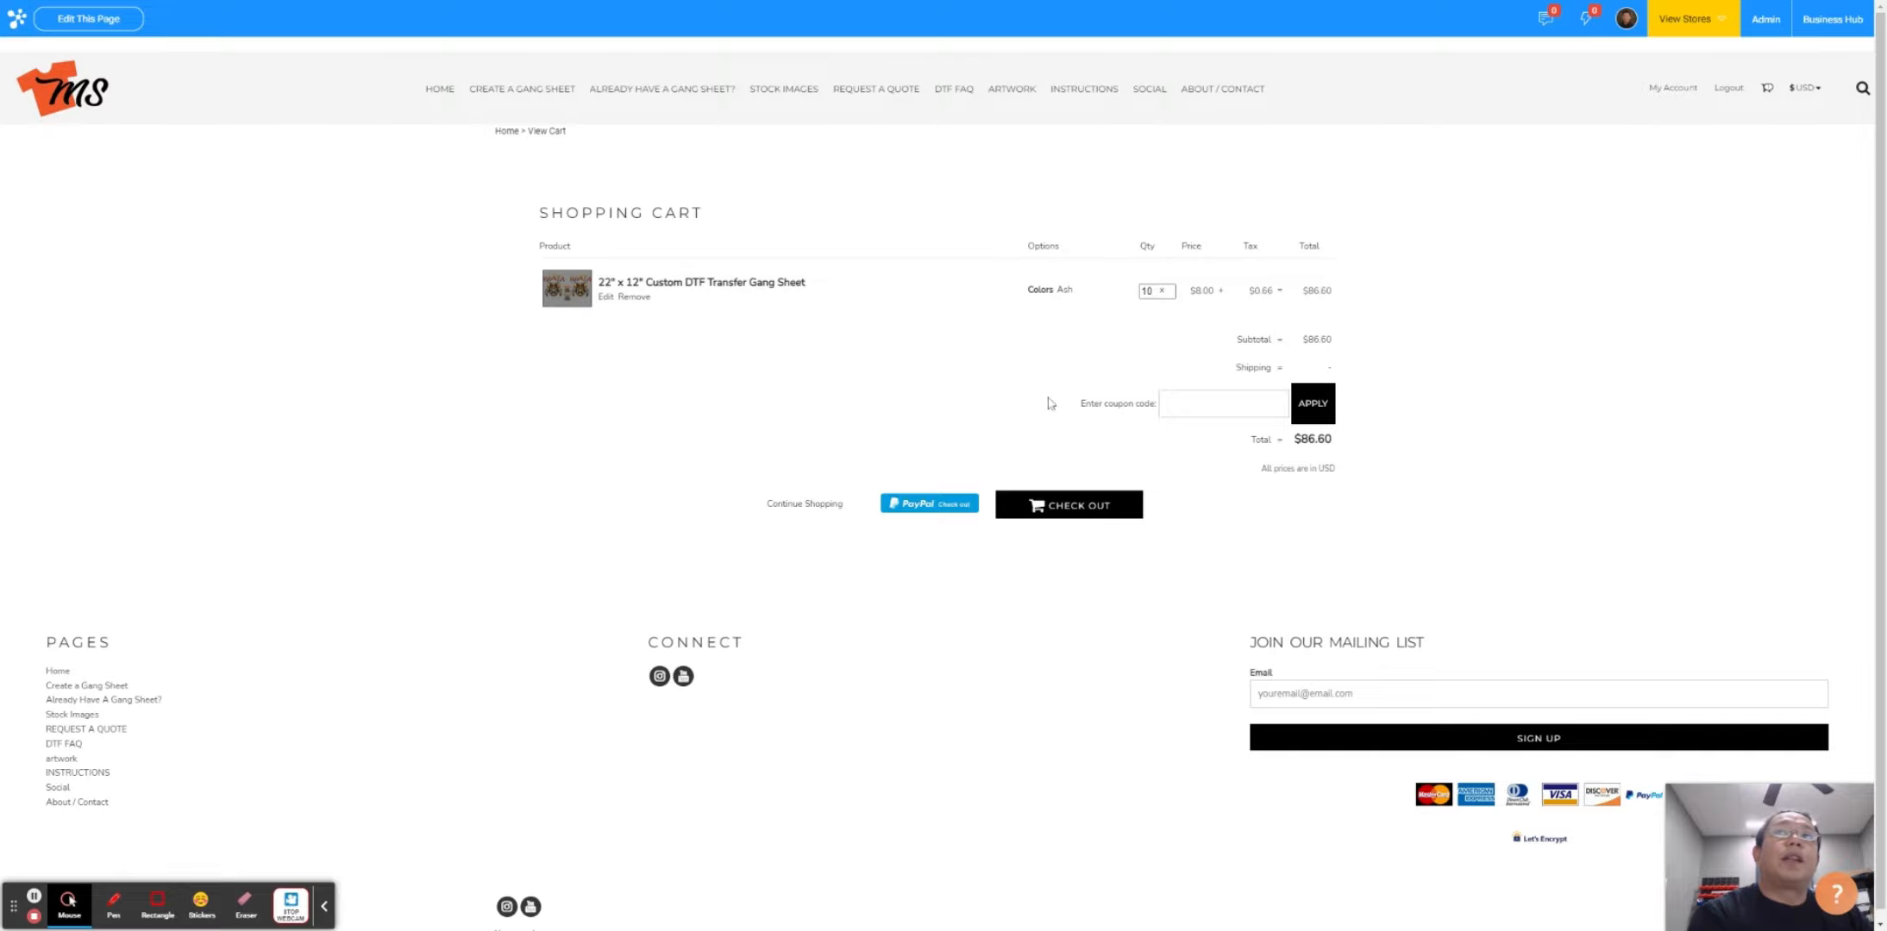
pyautogui.doubleClick(1146, 292)
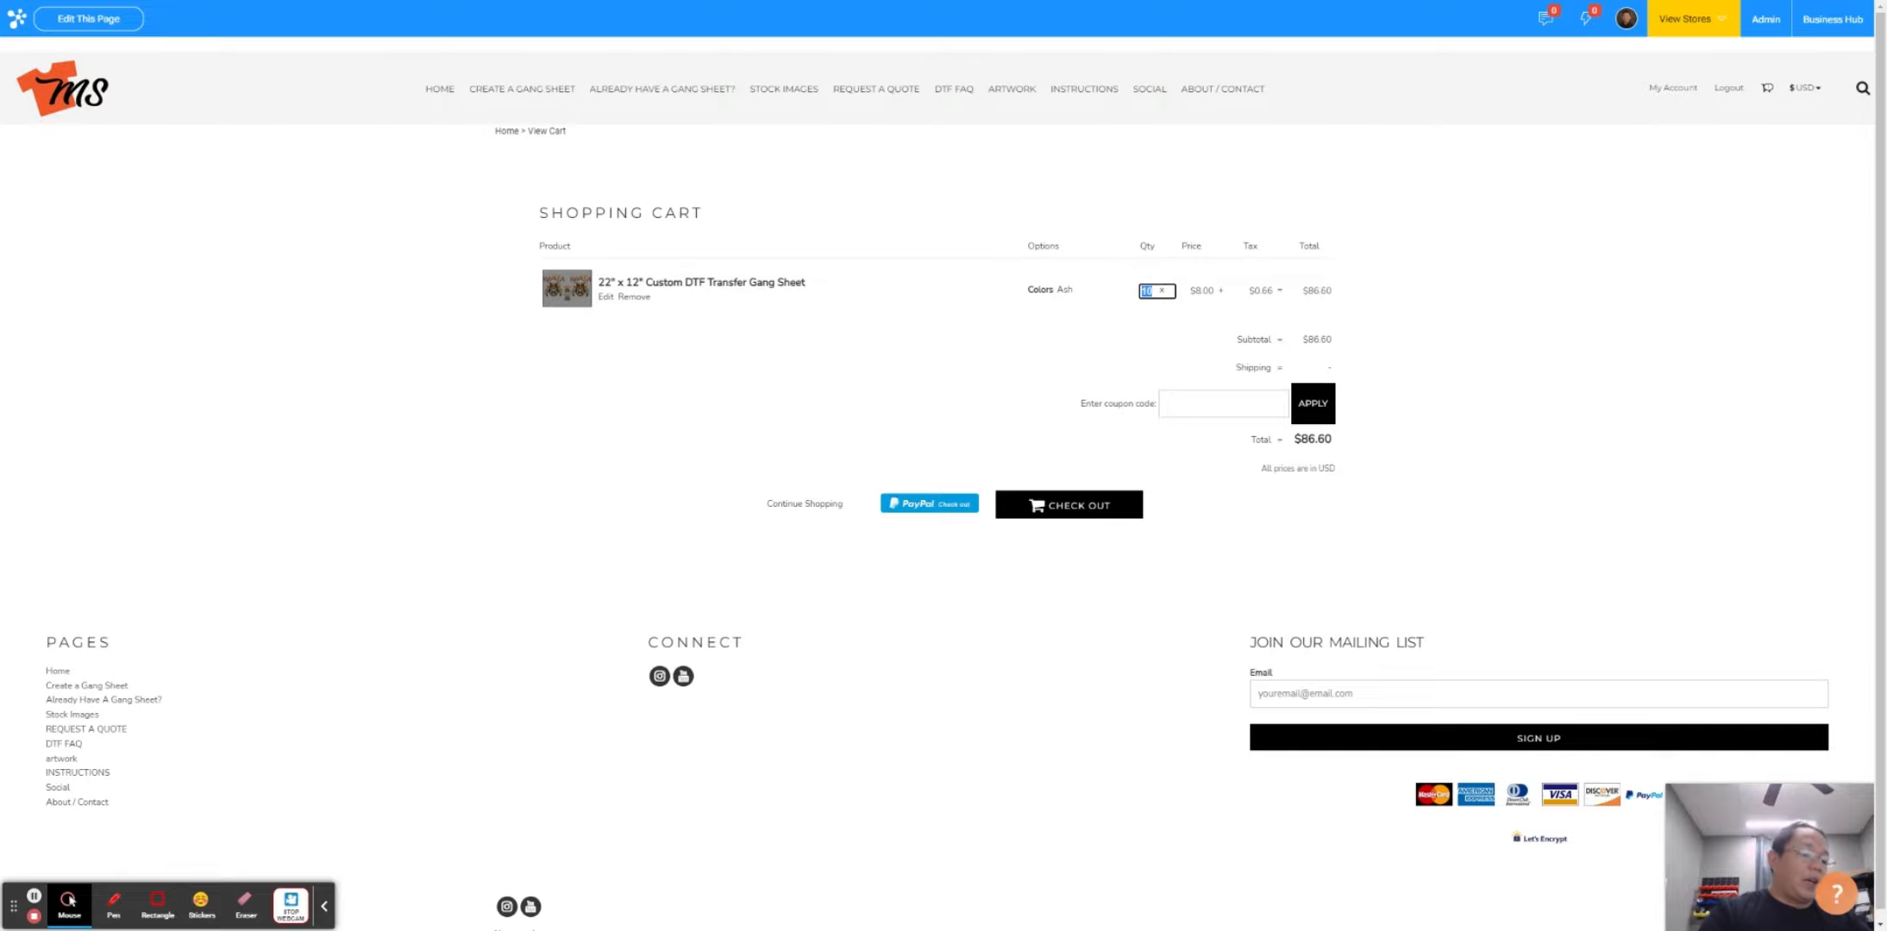